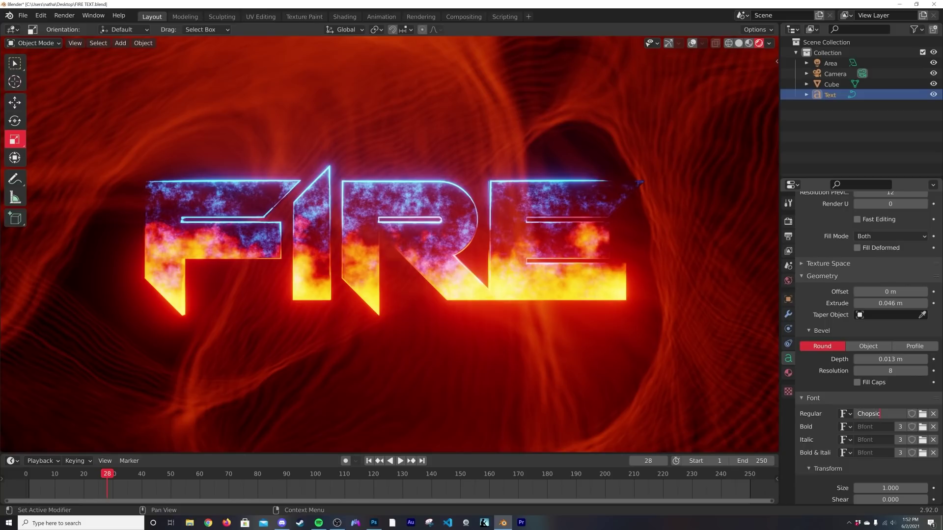
pyautogui.click(466, 262)
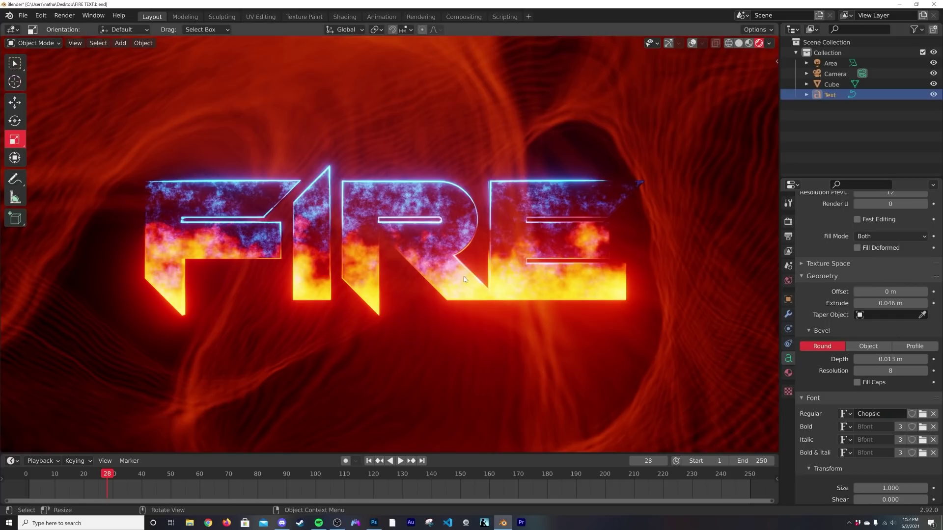
pyautogui.scroll(-6, 464, 279)
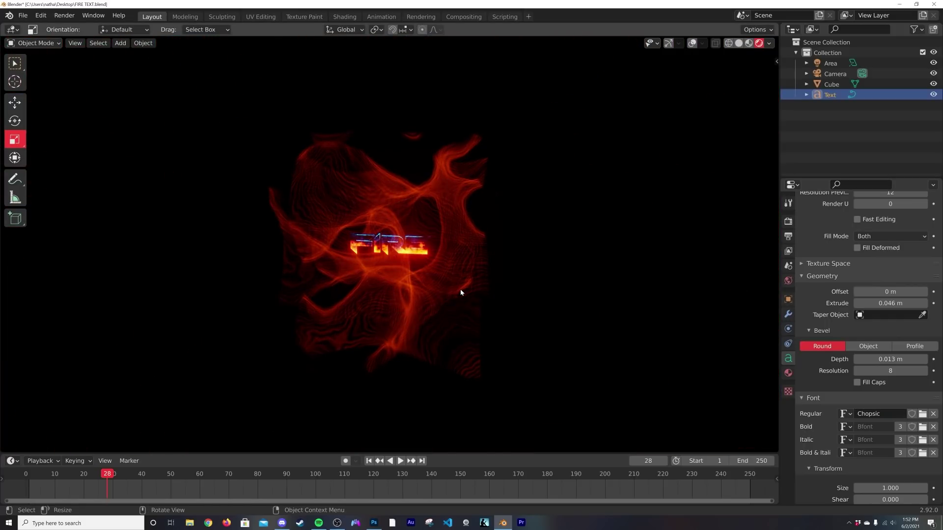
pyautogui.scroll(4, 460, 293)
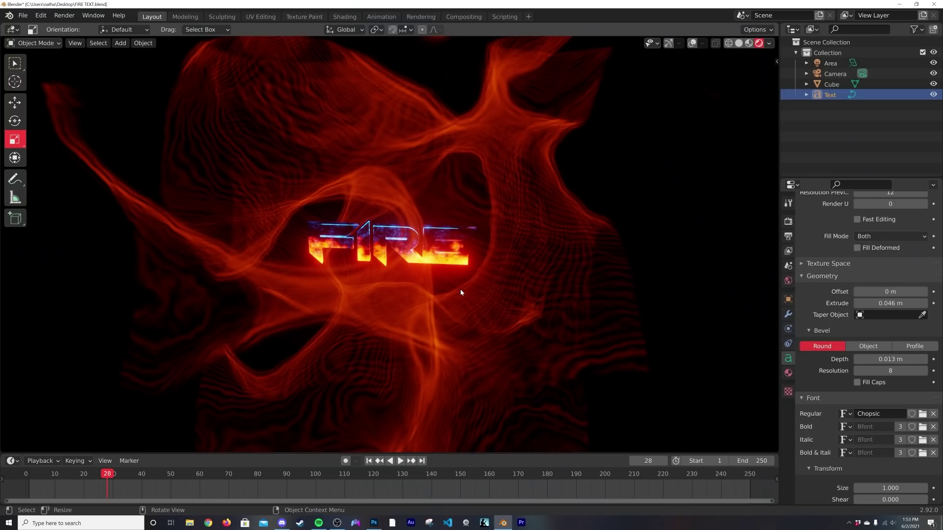
pyautogui.scroll(3, 462, 291)
pyautogui.moveTo(463, 290); pyautogui.dragTo(491, 245, button='middle')
# - Leave the finished fire text project and start over with an empty scene
pyautogui.click(23, 15)
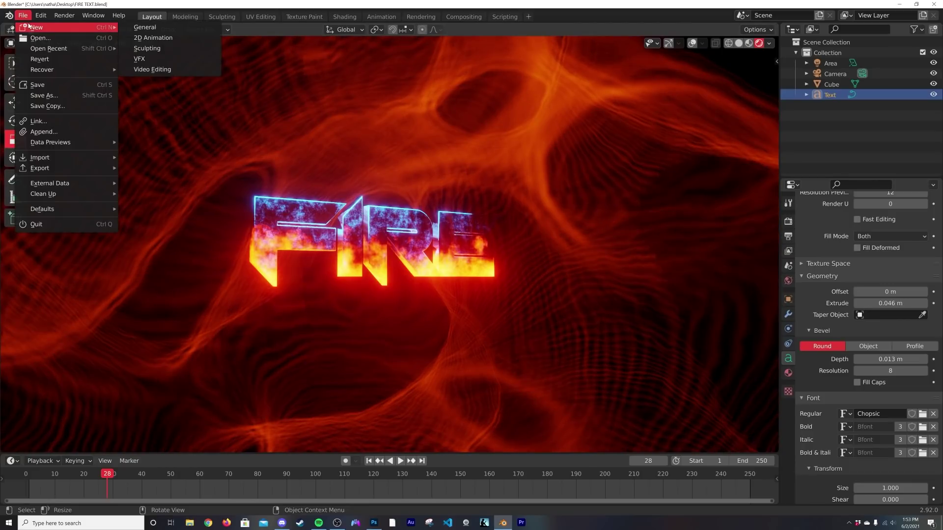
pyautogui.click(25, 224)
pyautogui.click(490, 280)
pyautogui.moveTo(214, 320); pyautogui.dragTo(499, 257, button='middle')
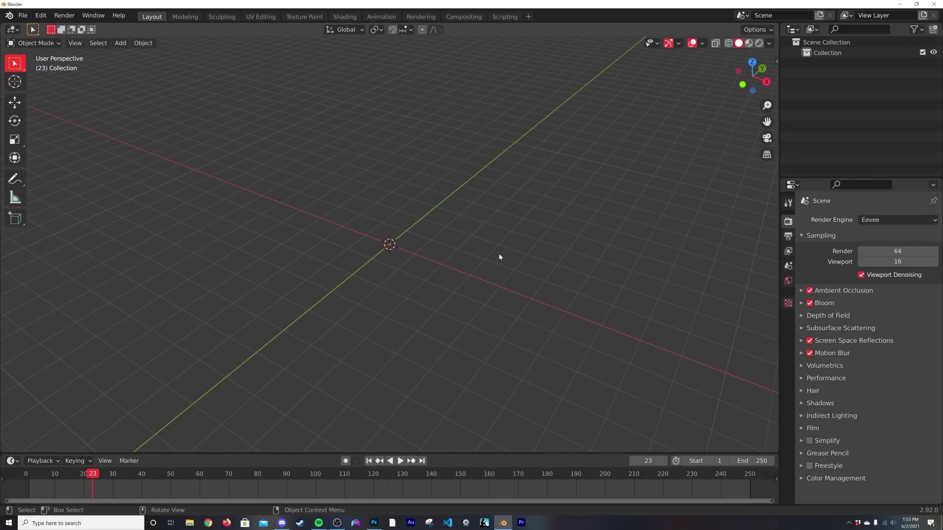
# - Add a text object at the centre of the scene
pyautogui.hotkey('shift', 'a')
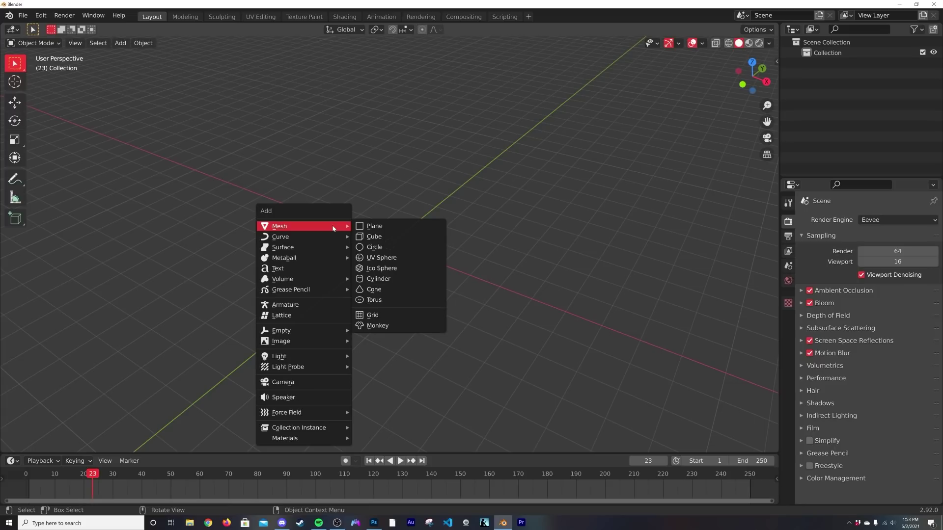
pyautogui.click(302, 269)
pyautogui.moveTo(301, 270); pyautogui.dragTo(499, 311, button='middle')
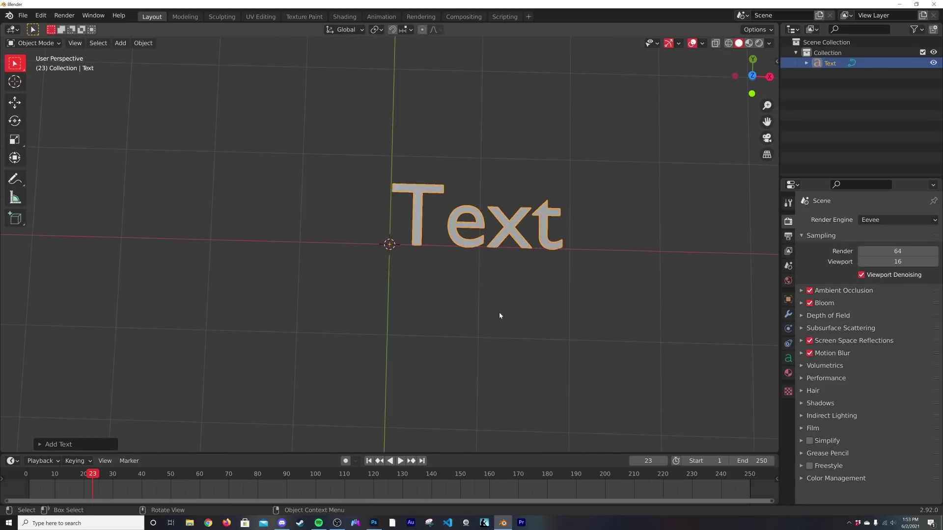
# - Replace the text object's default wording with FIRE
pyautogui.press('Tab')
pyautogui.press('BackSpace')
pyautogui.press('BackSpace')
pyautogui.press('BackSpace')
pyautogui.press('BackSpace')
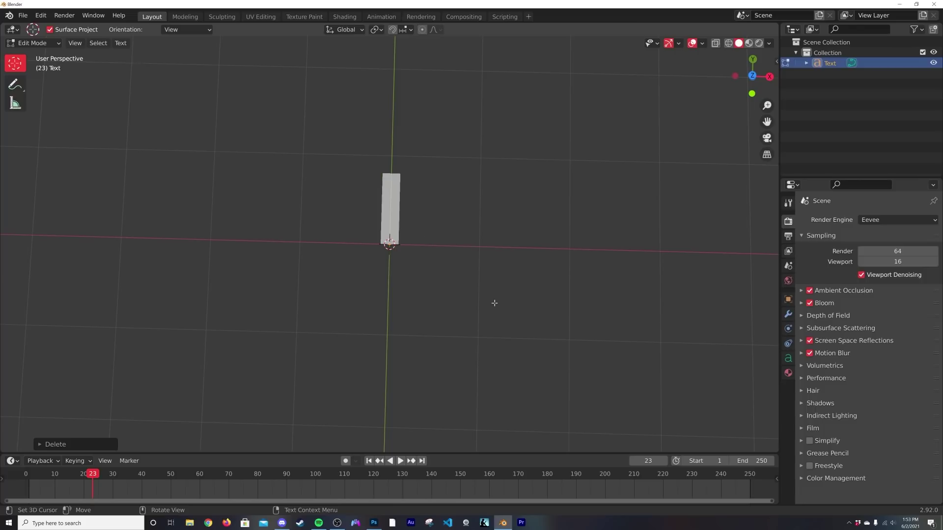
pyautogui.write('FIRE')
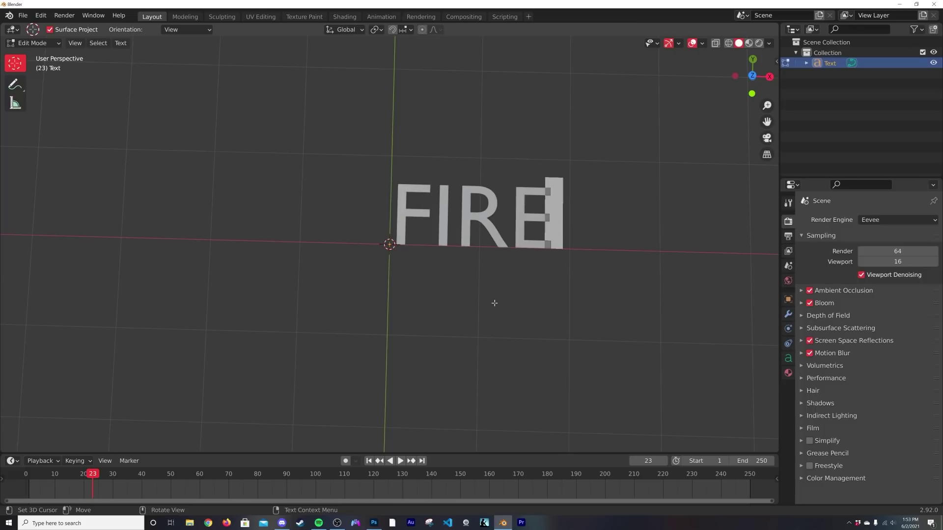
pyautogui.press('Tab')
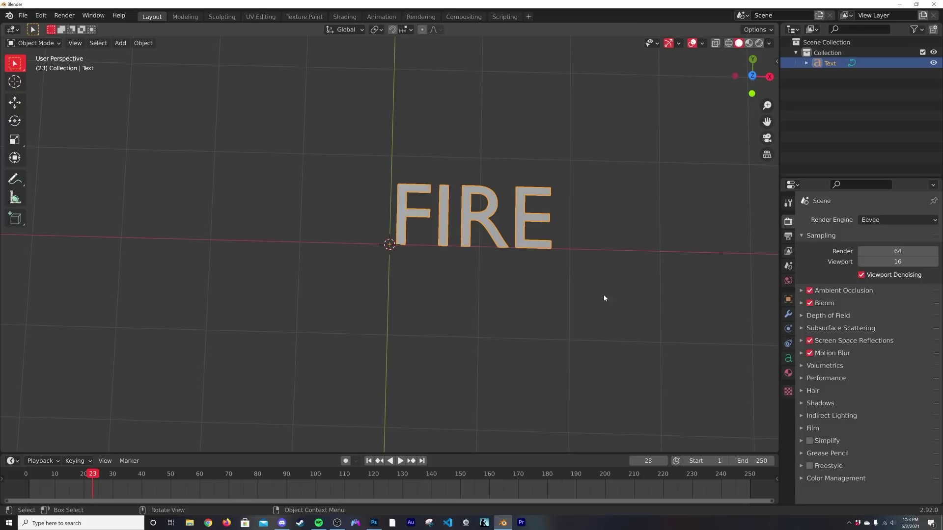
# - Set the text's paragraph alignment to Center both horizontally and vertically
pyautogui.click(788, 359)
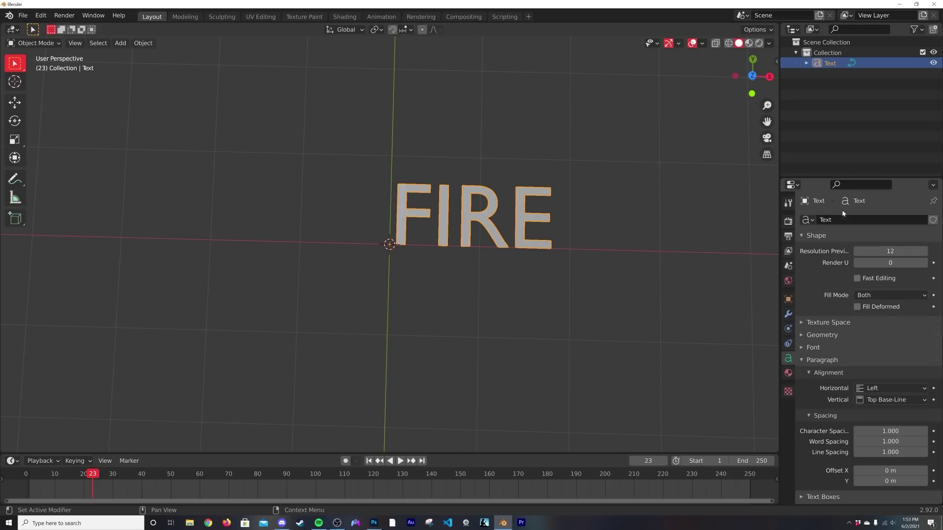
pyautogui.scroll(-1, 838, 390)
pyautogui.scroll(1, 840, 408)
pyautogui.click(882, 390)
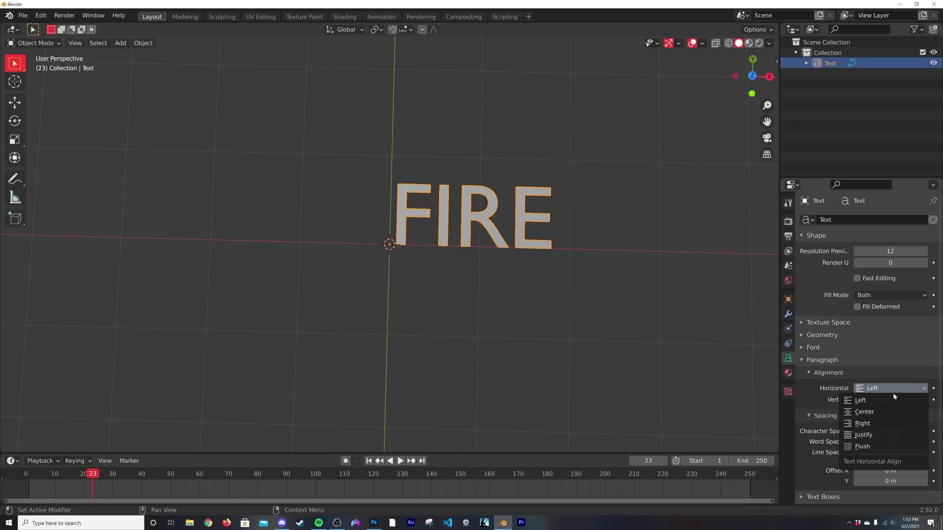
pyautogui.click(881, 407)
pyautogui.click(881, 401)
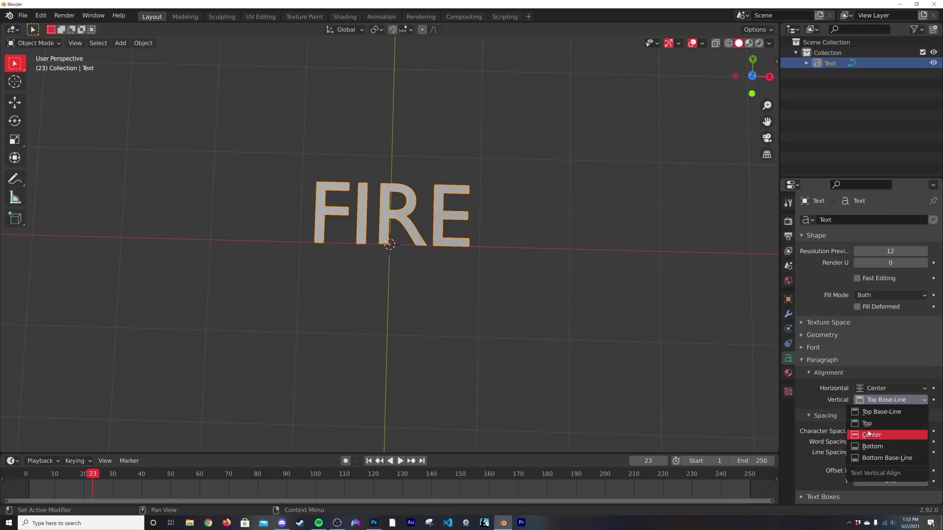
pyautogui.click(872, 435)
pyautogui.press('r')
pyautogui.press('r')
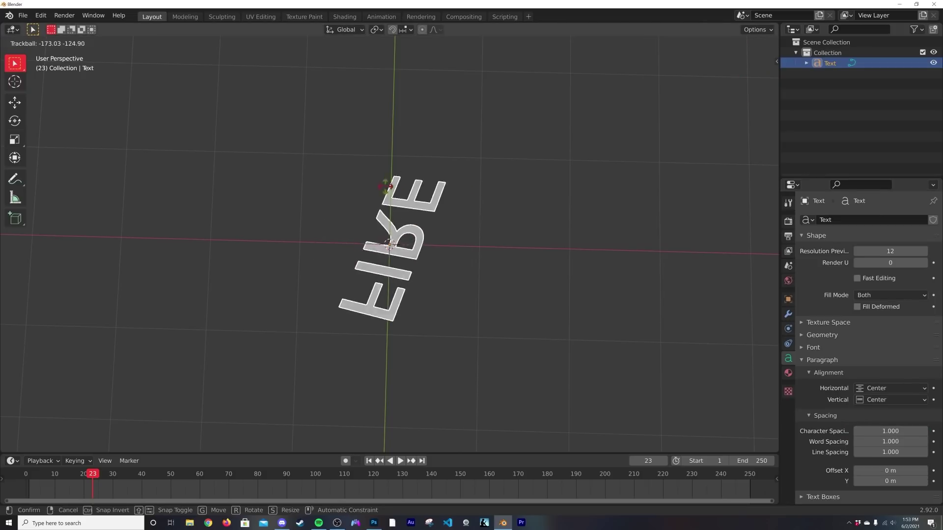
pyautogui.rightClick(456, 295)
# - Load the Chopsic font from the Windows Fonts folder as the text's regular font
pyautogui.moveTo(500, 284); pyautogui.dragTo(507, 243, button='middle')
pyautogui.scroll(2, 513, 269)
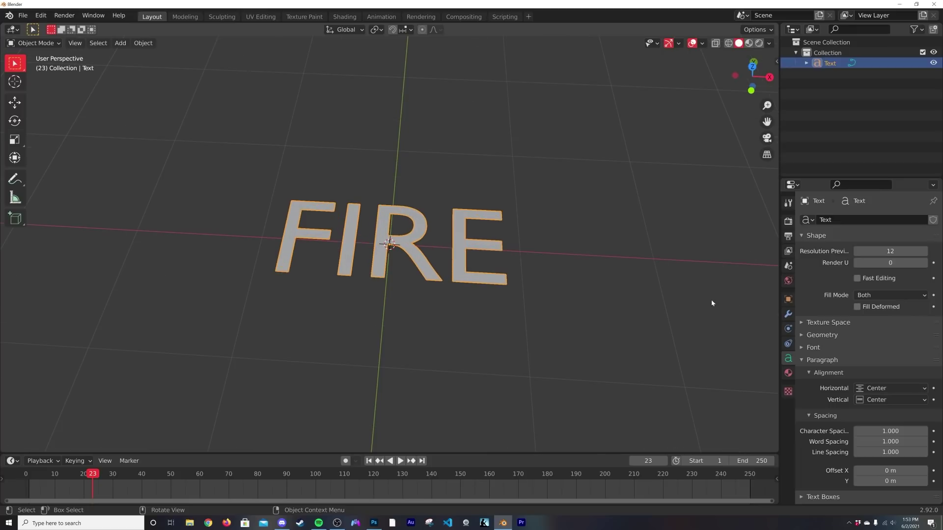
pyautogui.click(814, 347)
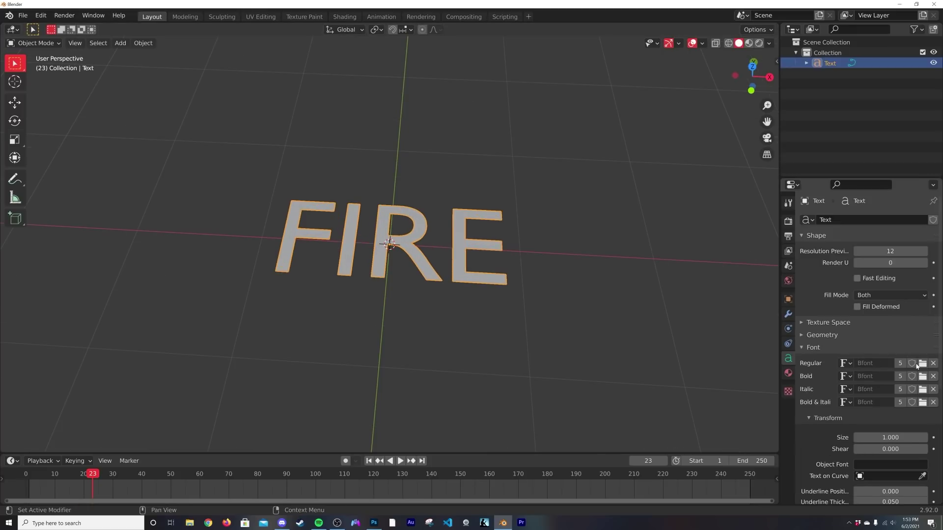
pyautogui.click(921, 364)
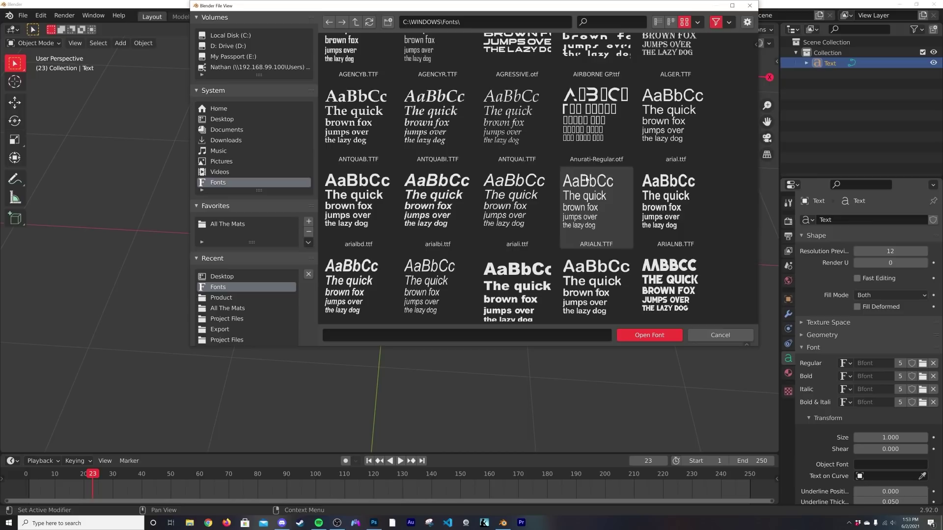
pyautogui.moveTo(758, 374); pyautogui.dragTo(771, 423)
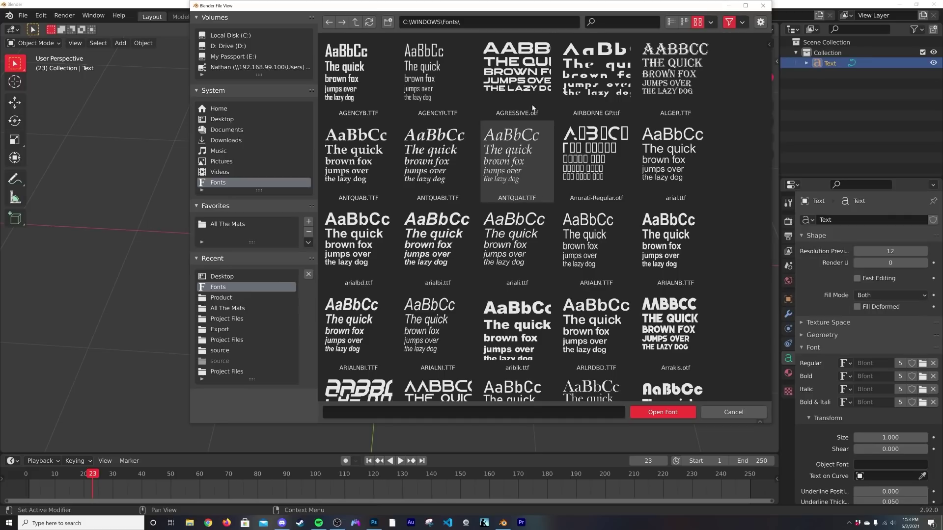
pyautogui.scroll(-5, 491, 183)
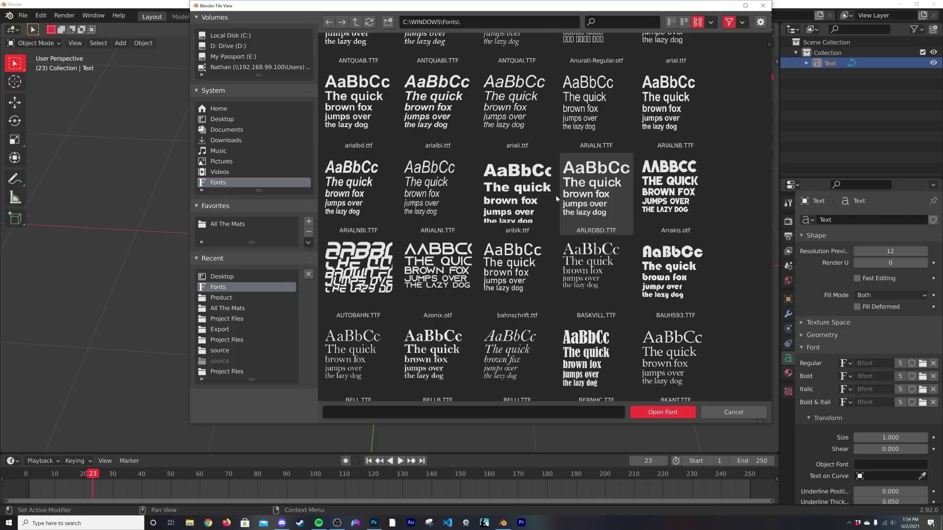
pyautogui.scroll(-5, 556, 204)
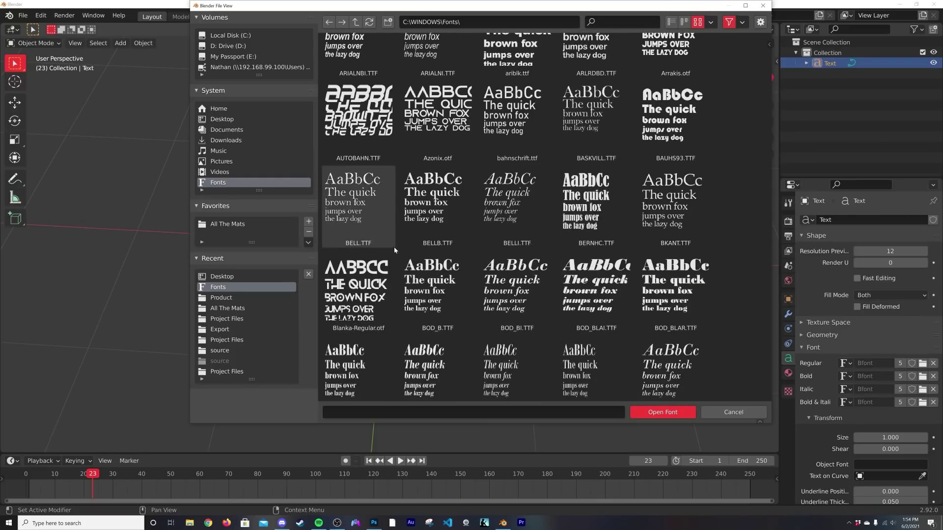
pyautogui.scroll(-3, 575, 296)
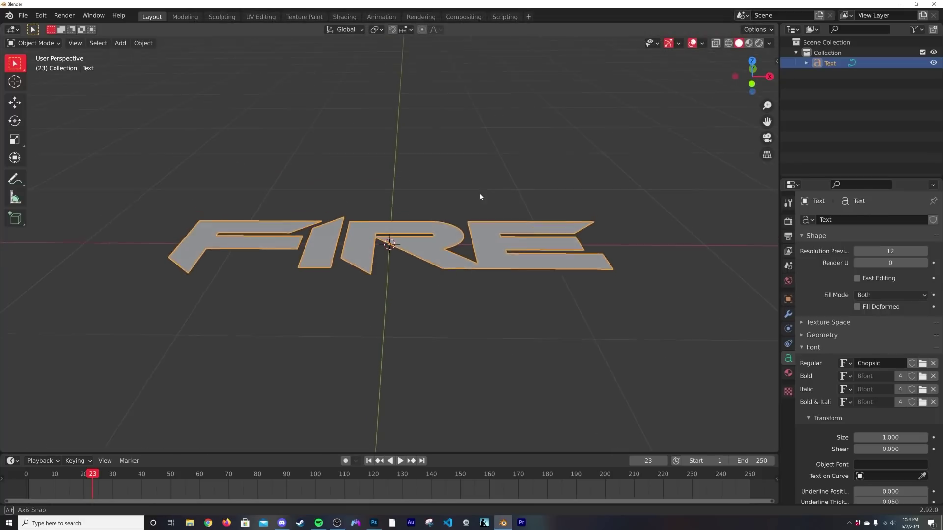
pyautogui.moveTo(480, 197); pyautogui.dragTo(478, 258, button='middle')
pyautogui.moveTo(516, 226); pyautogui.dragTo(515, 191, button='middle')
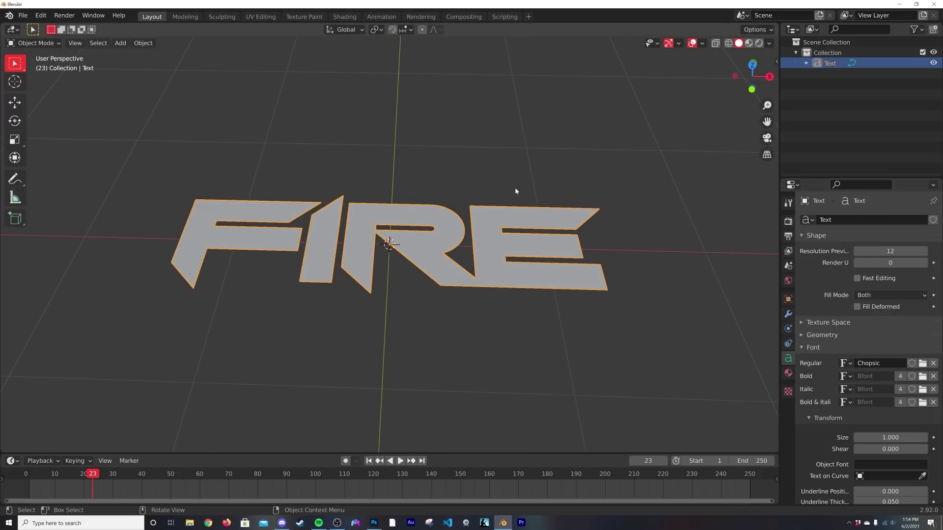
# - Give the FIRE text thickness by setting its geometry extrude to 0.045 m
pyautogui.click(813, 347)
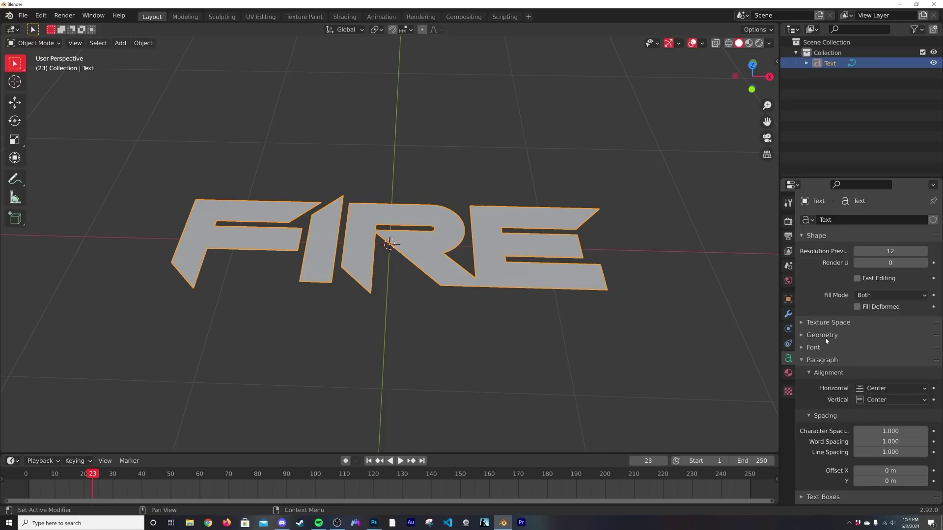
pyautogui.click(821, 335)
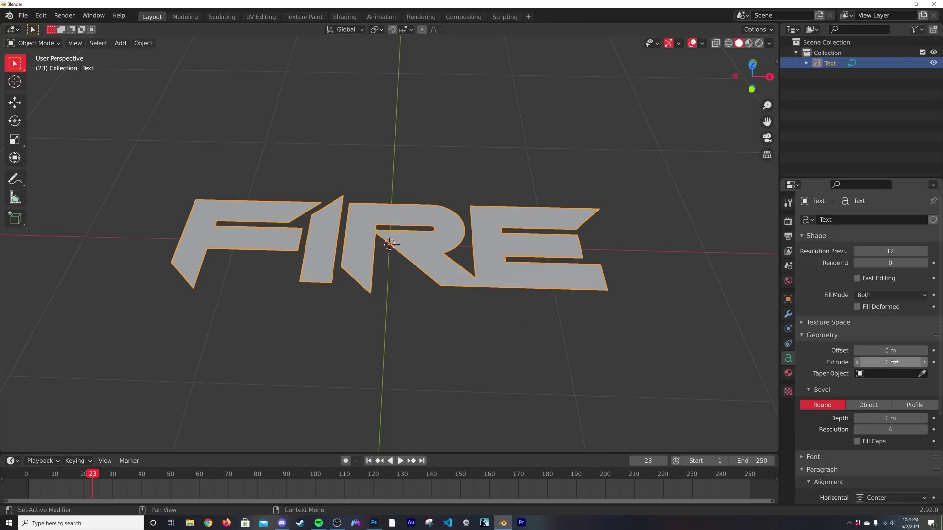
pyautogui.moveTo(891, 361); pyautogui.dragTo(912, 362)
pyautogui.moveTo(456, 170); pyautogui.dragTo(511, 230, button='middle')
pyautogui.scroll(4, 522, 271)
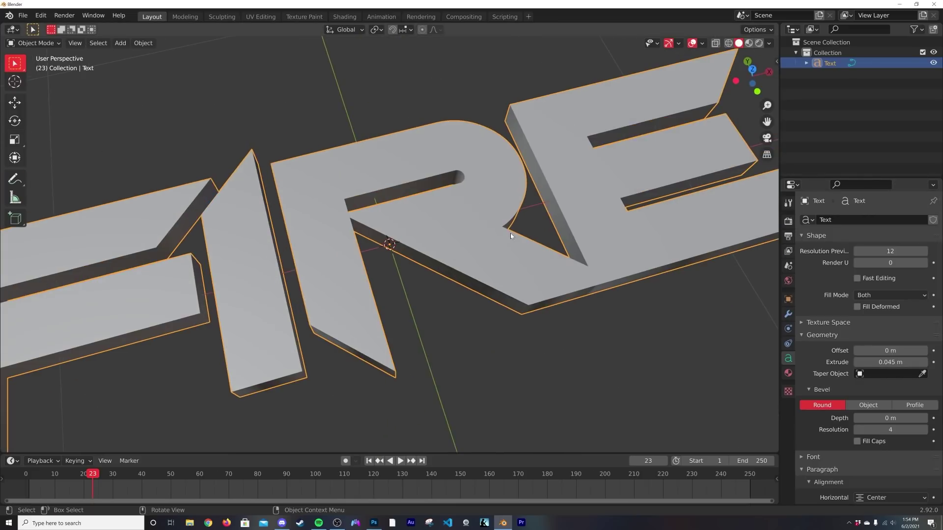
# - Add a round bevel to the text's edges with a depth of 0.007 m
pyautogui.click(900, 419)
pyautogui.write('0.008')
pyautogui.press('Return')
pyautogui.click(857, 418)
pyautogui.moveTo(536, 273); pyautogui.dragTo(520, 227, button='middle')
pyautogui.scroll(-5, 503, 242)
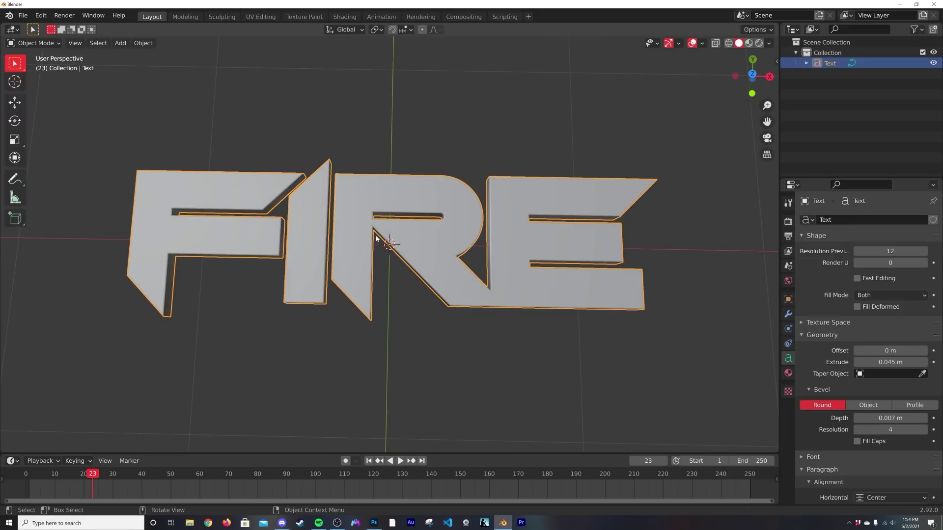
# - Increase the text's character spacing to 1.100
pyautogui.scroll(-6, 826, 441)
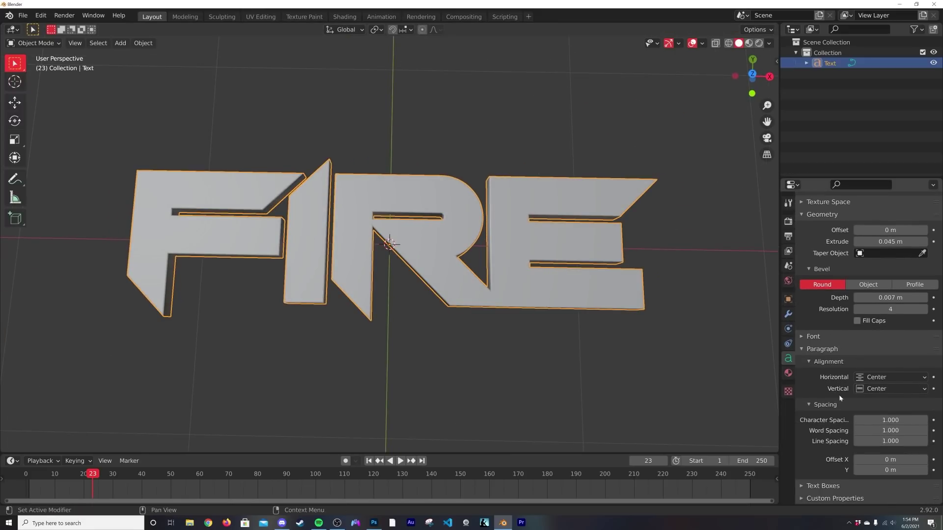
pyautogui.moveTo(879, 421)
pyautogui.mouseDown()
pyautogui.moveTo(913, 421)
pyautogui.moveTo(882, 421)
pyautogui.mouseUp()
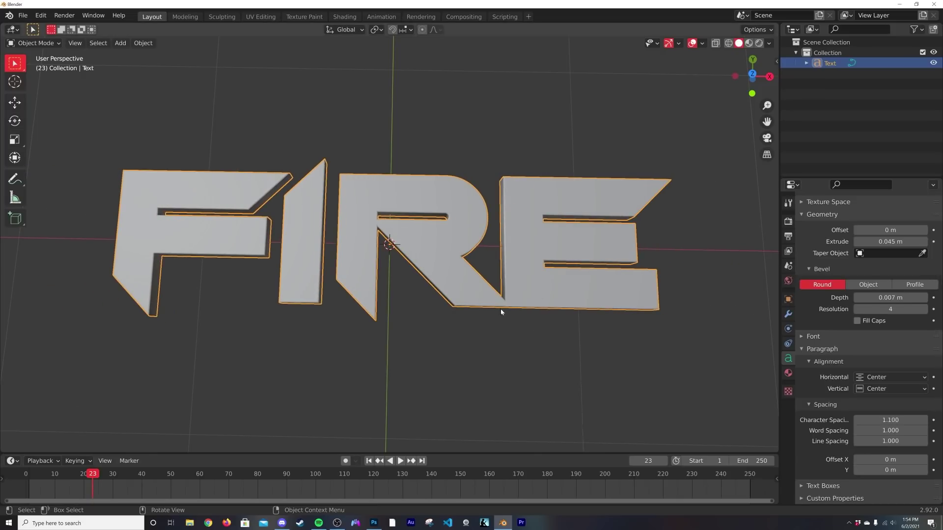
pyautogui.moveTo(506, 304); pyautogui.dragTo(499, 225, button='middle')
pyautogui.scroll(-4, 498, 224)
# - Rotate the FIRE text 90 degrees about the X axis so it stands upright
pyautogui.moveTo(534, 288); pyautogui.dragTo(537, 228, button='middle')
pyautogui.scroll(5, 508, 224)
pyautogui.write('rx90')
pyautogui.press('Return')
pyautogui.moveTo(528, 237); pyautogui.dragTo(635, 198, button='middle')
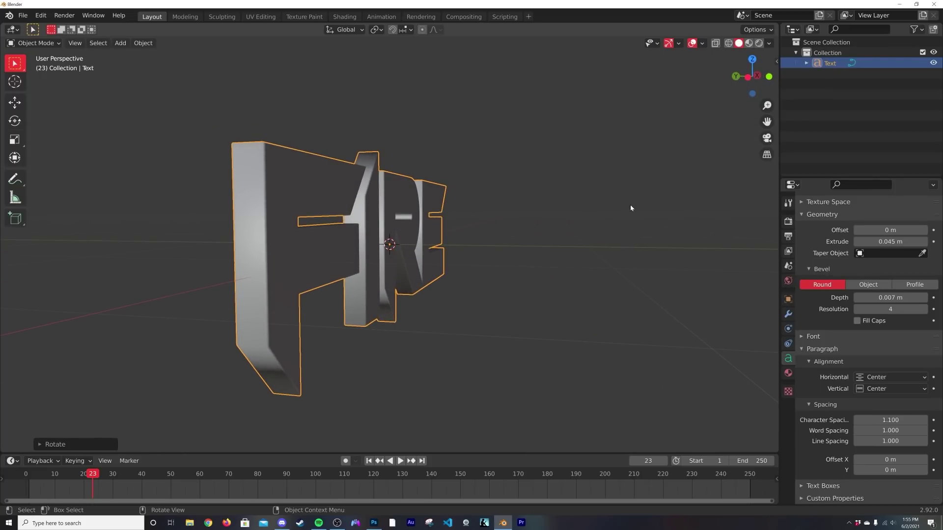
# - Switch to the front orthographic view and add a camera aligned to it
pyautogui.press('`')
pyautogui.click(495, 129)
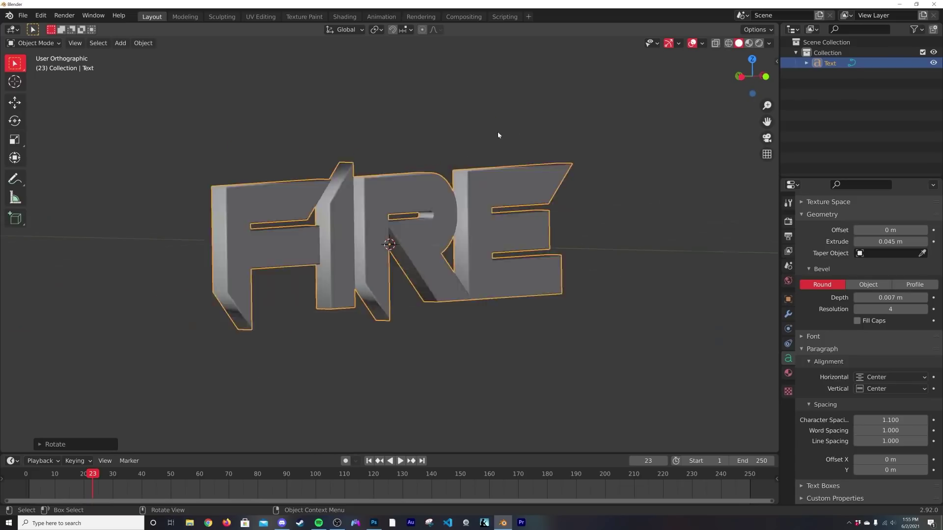
pyautogui.hotkey('shift', 'a')
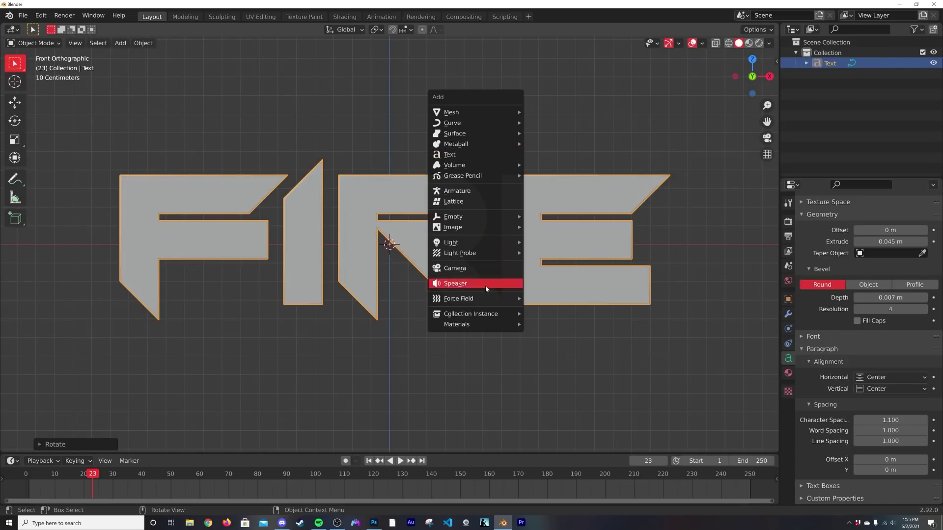
pyautogui.click(479, 268)
# - Move the camera back in front of the text until the whole word FIRE fits inside the camera frame with a margin around it
pyautogui.moveTo(610, 263); pyautogui.dragTo(391, 249, button='middle')
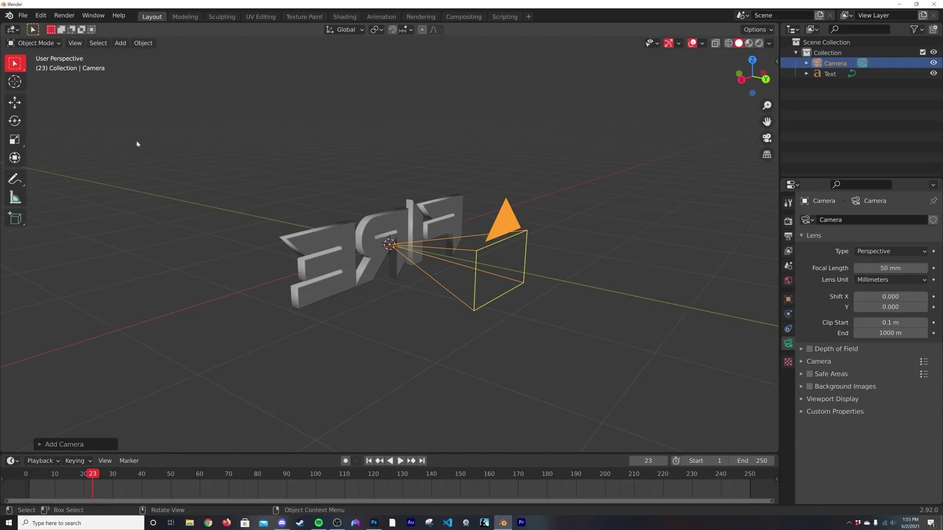
pyautogui.moveTo(121, 125); pyautogui.dragTo(51, 141, button='middle')
pyautogui.click(15, 102)
pyautogui.scroll(-5, 419, 233)
pyautogui.moveTo(420, 234); pyautogui.dragTo(157, 364)
pyautogui.press('KP_0')
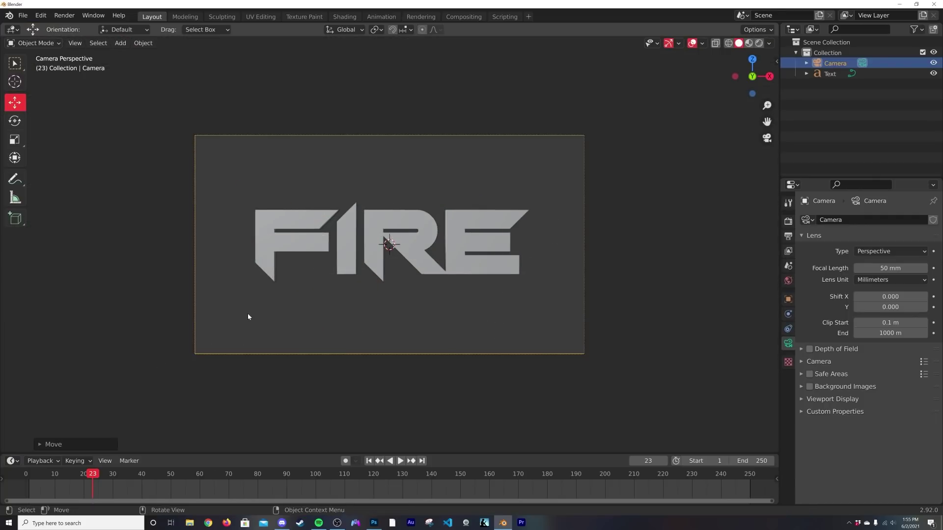
pyautogui.moveTo(248, 317); pyautogui.dragTo(195, 342, button='middle')
pyautogui.press('KP_0')
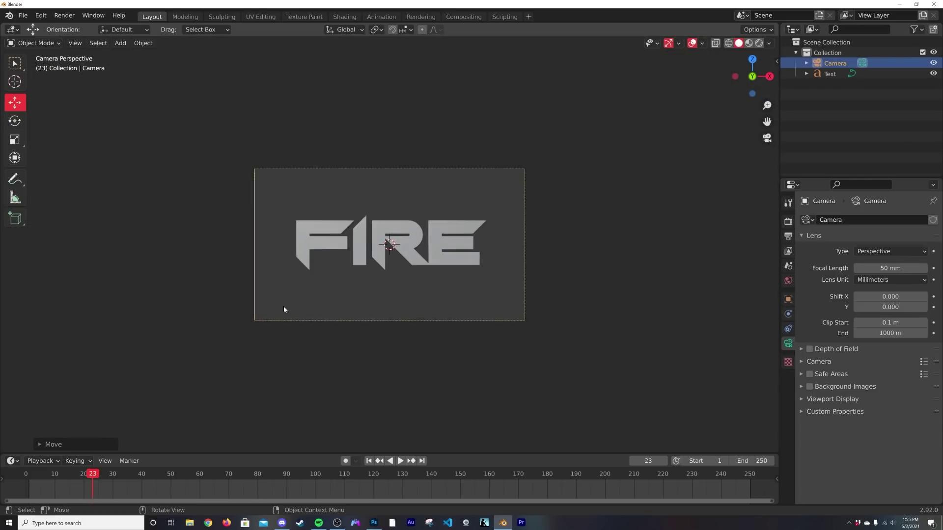
pyautogui.scroll(4, 300, 300)
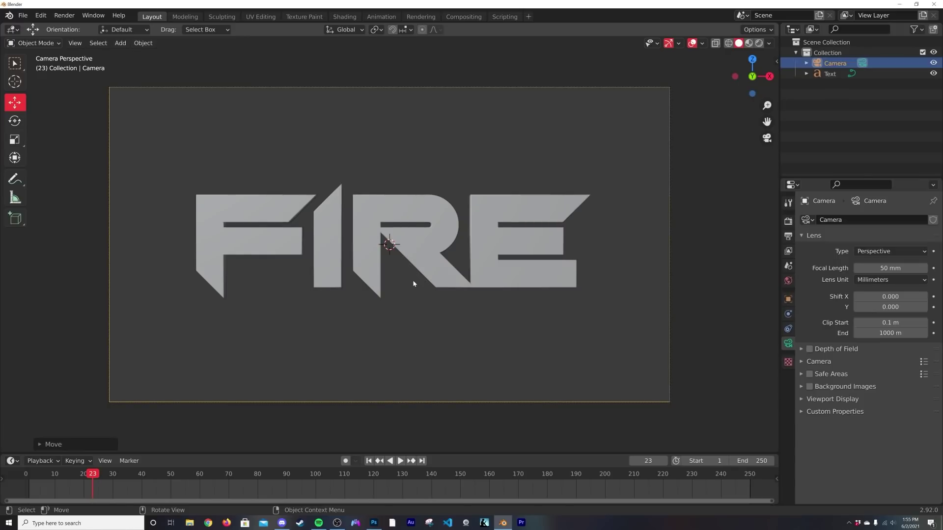
pyautogui.press('g')
pyautogui.press('z')
pyautogui.press('z')
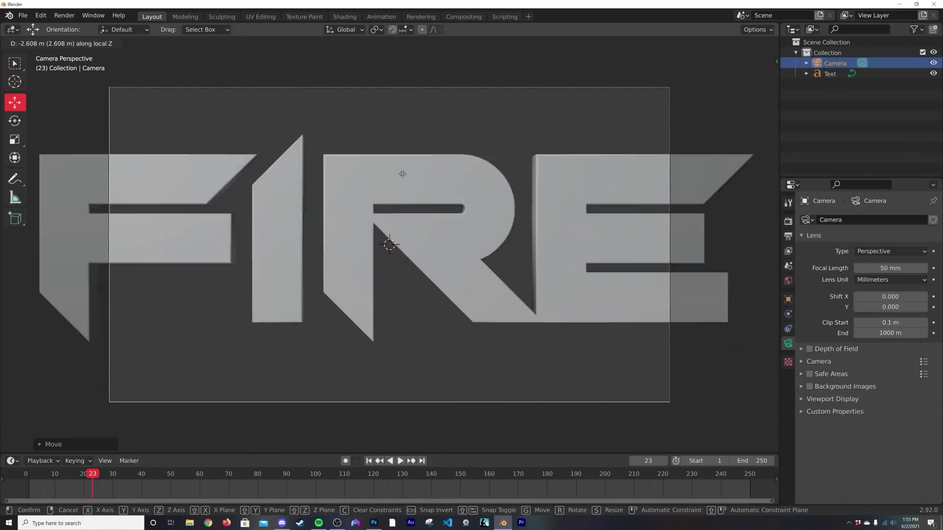
pyautogui.click(428, 254)
pyautogui.press('g')
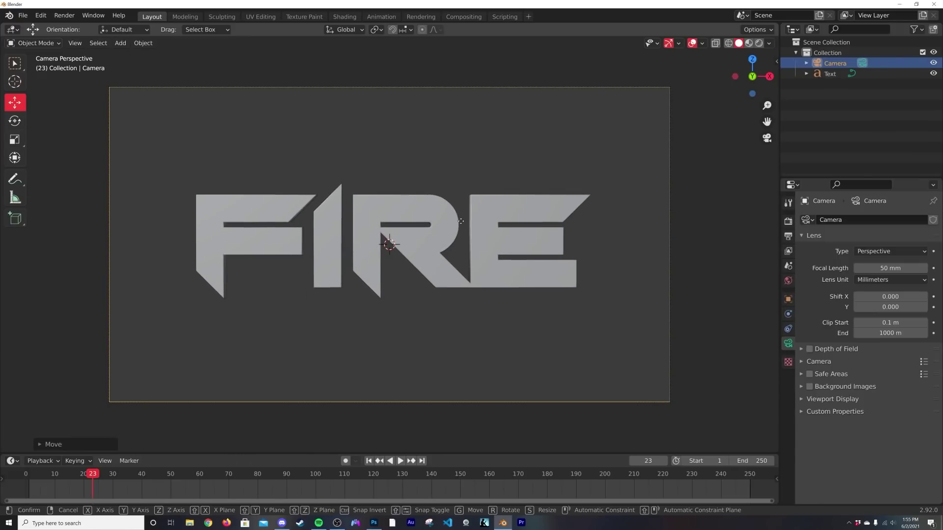
pyautogui.click(473, 327)
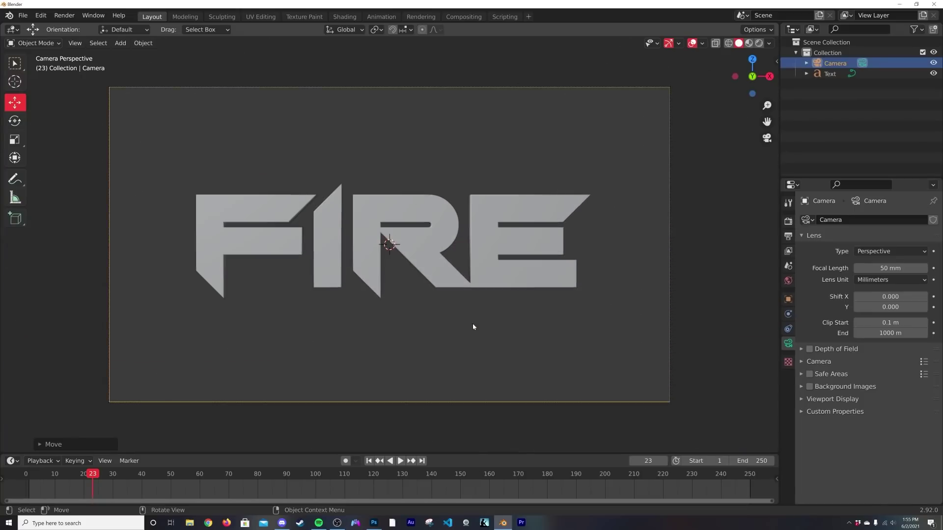
# - Select the FIRE text and switch to the Shading workspace, giving its space to the 3D viewport and an enlarged node editor
pyautogui.scroll(2, 473, 326)
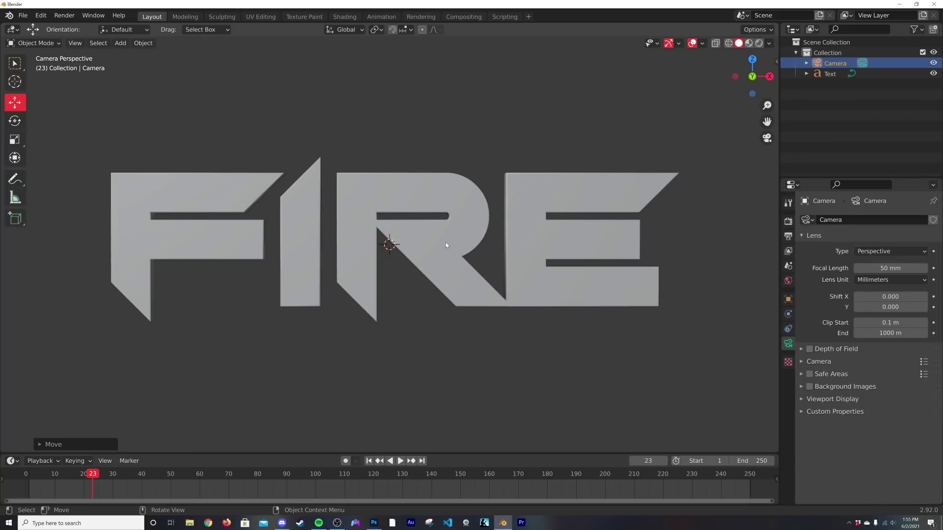
pyautogui.click(420, 211)
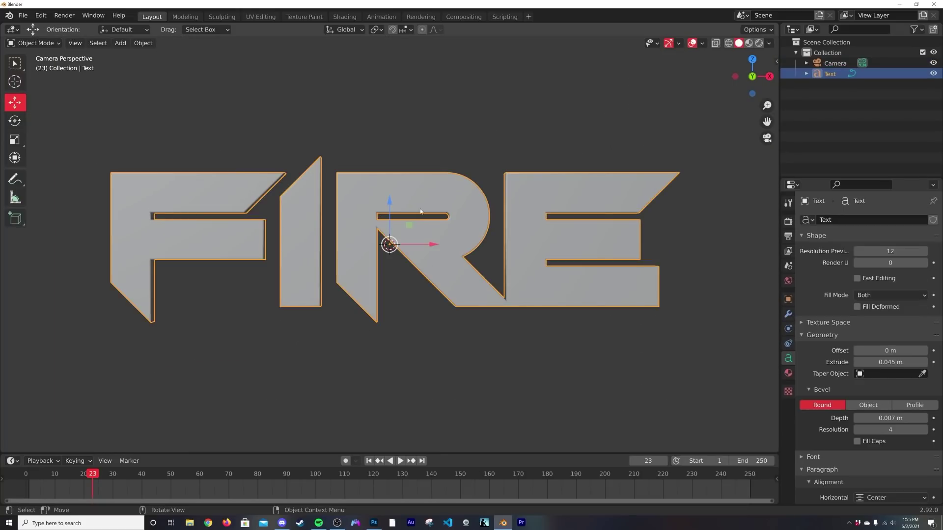
pyautogui.click(344, 17)
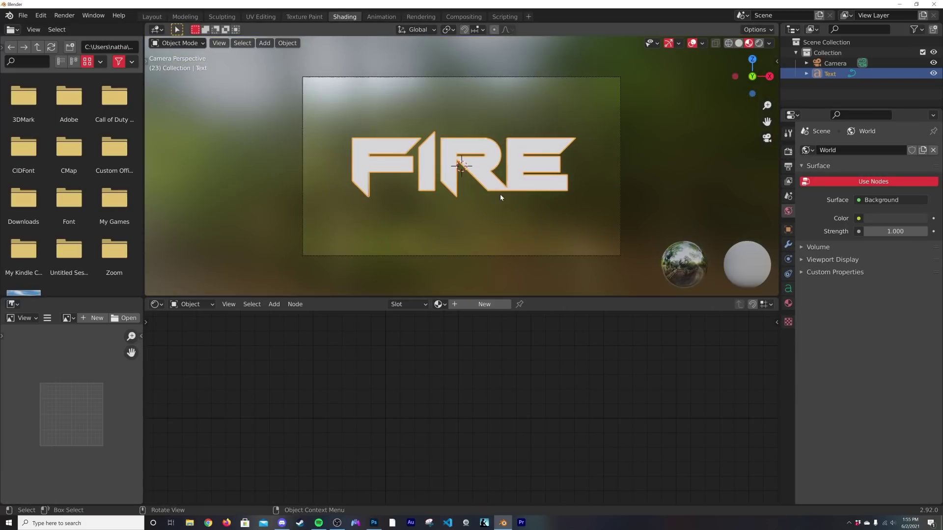
pyautogui.moveTo(144, 298); pyautogui.dragTo(89, 344)
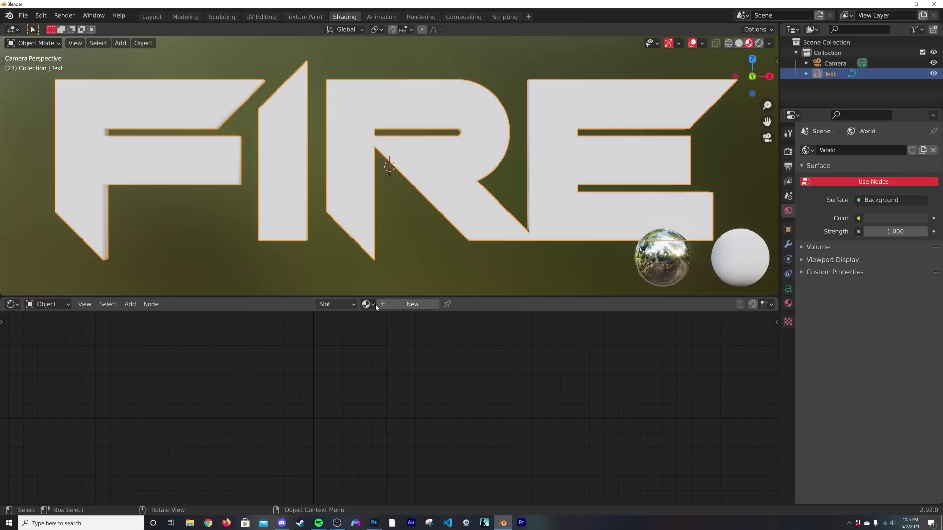
pyautogui.moveTo(407, 296); pyautogui.dragTo(410, 254)
# - Create a new material for the text with Metallic 1.000 and darken its base colour to grey
pyautogui.click(412, 261)
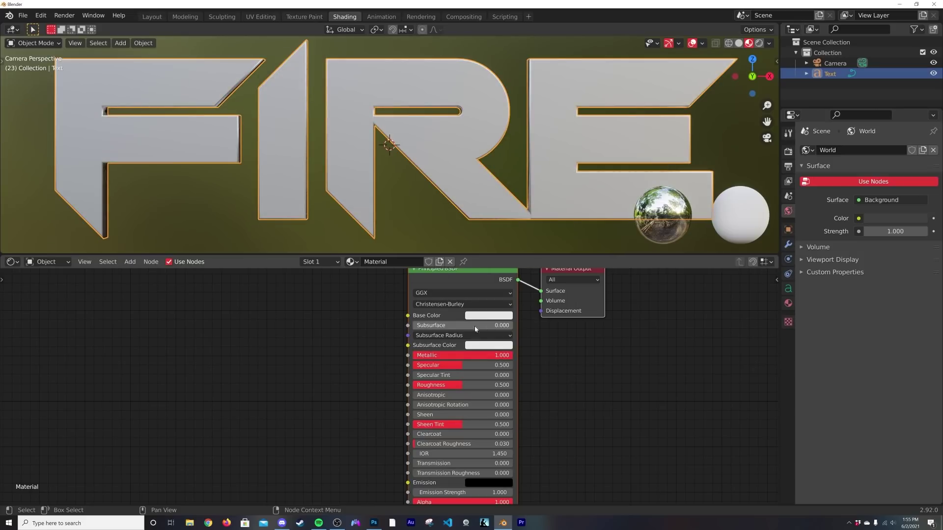
pyautogui.moveTo(479, 315); pyautogui.dragTo(539, 338, button='middle')
pyautogui.click(540, 339)
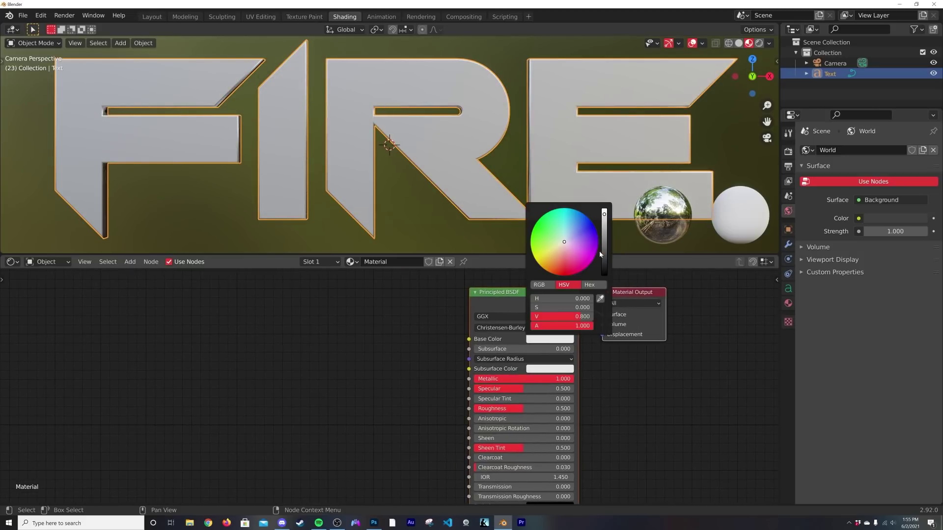
pyautogui.moveTo(606, 224); pyautogui.dragTo(604, 232)
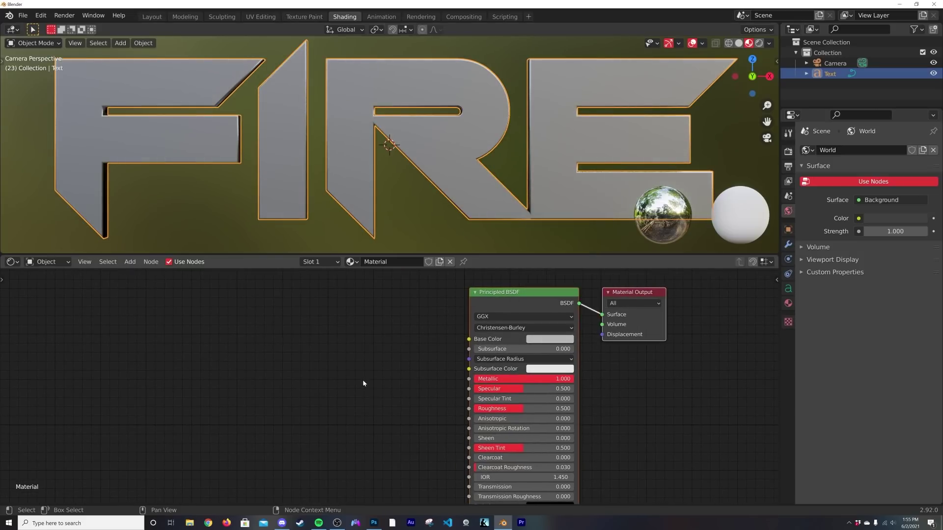
# - Add a ColorRamp node and connect its Color output to the Emission input of the Principled BSDF
pyautogui.moveTo(363, 367); pyautogui.dragTo(421, 299, button='middle')
pyautogui.hotkey('shift', 'a')
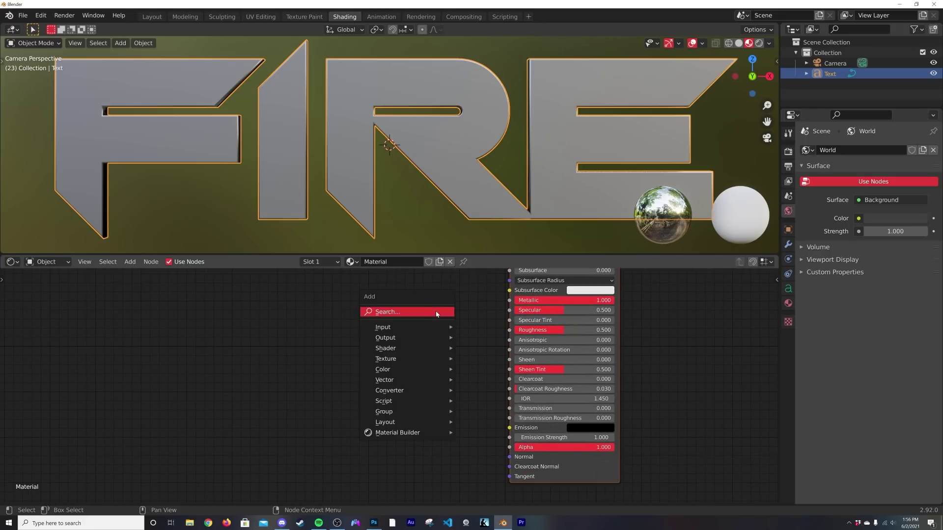
pyautogui.click(436, 314)
pyautogui.write('col')
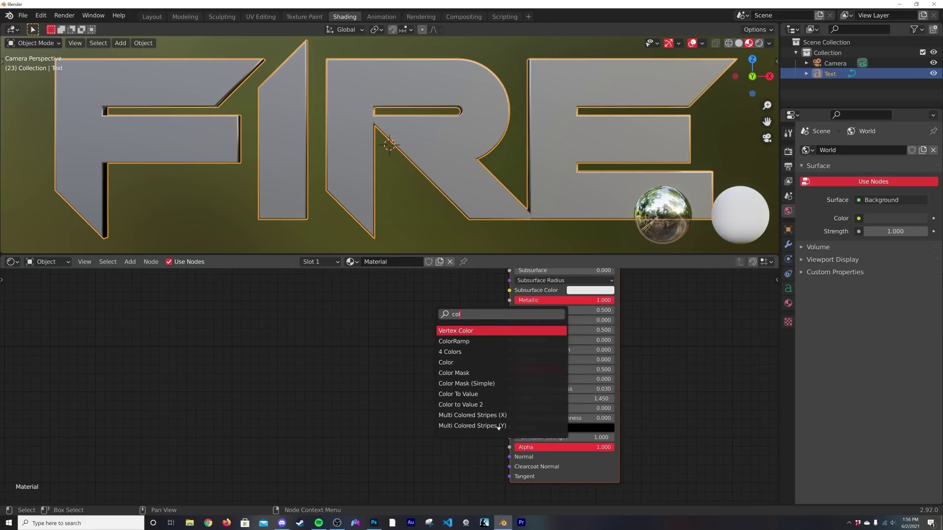
pyautogui.click(452, 342)
pyautogui.click(473, 383)
pyautogui.moveTo(470, 383); pyautogui.dragTo(510, 428)
pyautogui.moveTo(396, 391); pyautogui.dragTo(572, 363, button='middle')
pyautogui.moveTo(586, 364); pyautogui.dragTo(559, 376)
pyautogui.moveTo(475, 392); pyautogui.dragTo(492, 377, button='middle')
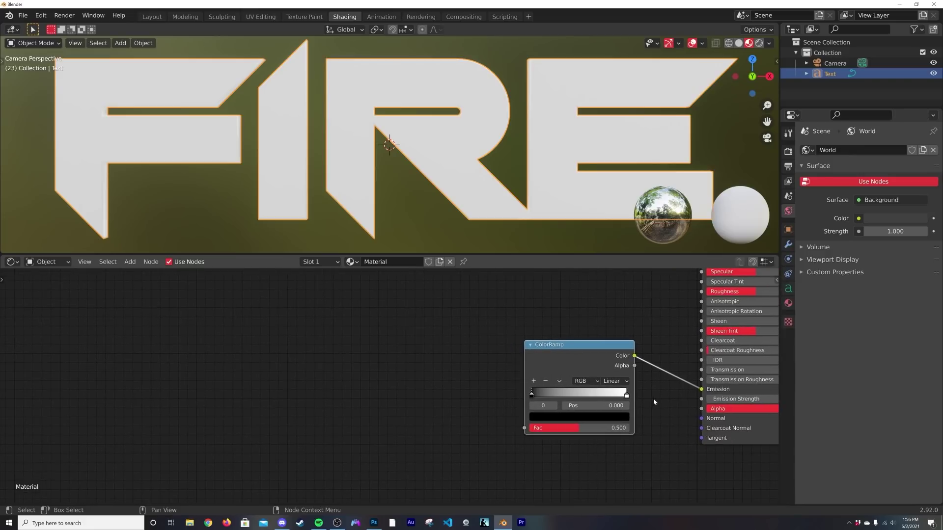
# - Change the ColorRamp's white stop to a saturated red with hue 0.007, saturation 1.000 and value 1.000
pyautogui.click(627, 395)
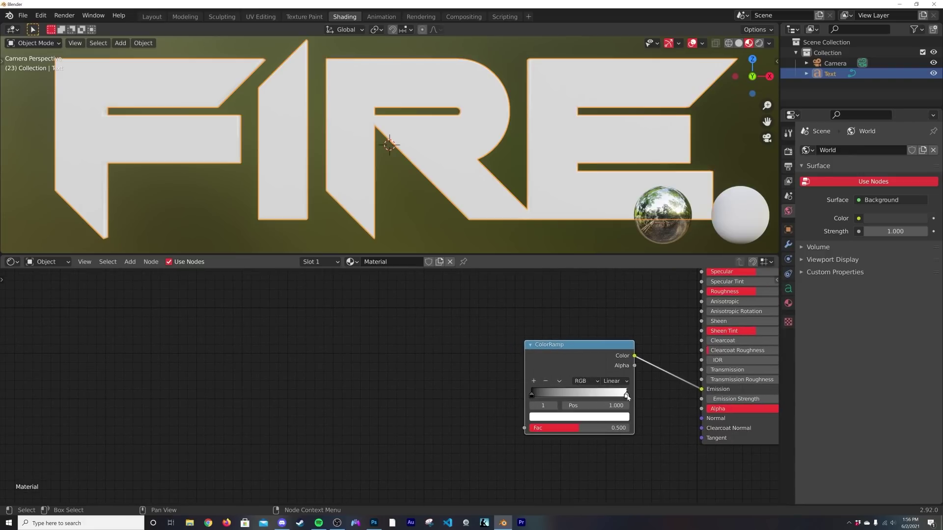
pyautogui.click(614, 417)
pyautogui.click(615, 415)
pyautogui.moveTo(565, 354); pyautogui.dragTo(559, 353)
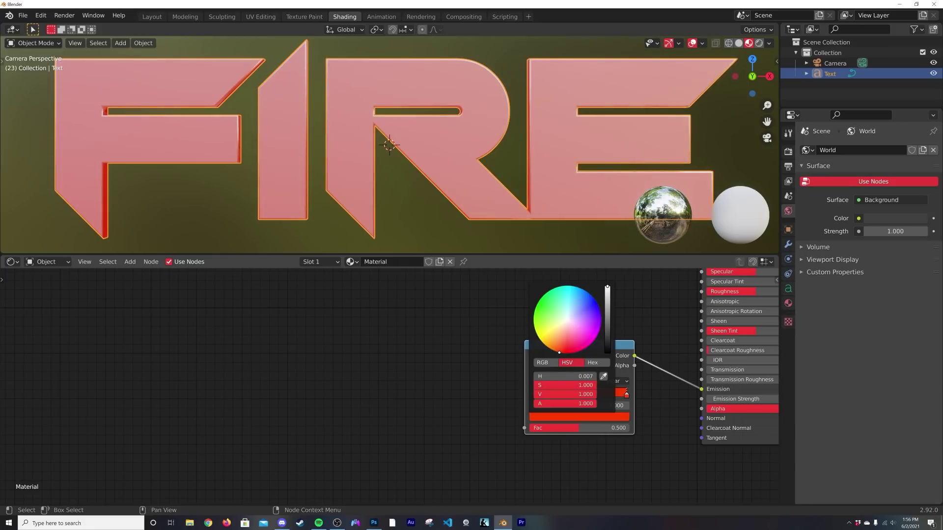
pyautogui.moveTo(441, 368); pyautogui.dragTo(493, 356, button='middle')
pyautogui.hotkey('shift', 'a')
pyautogui.click(497, 354)
pyautogui.write('noi')
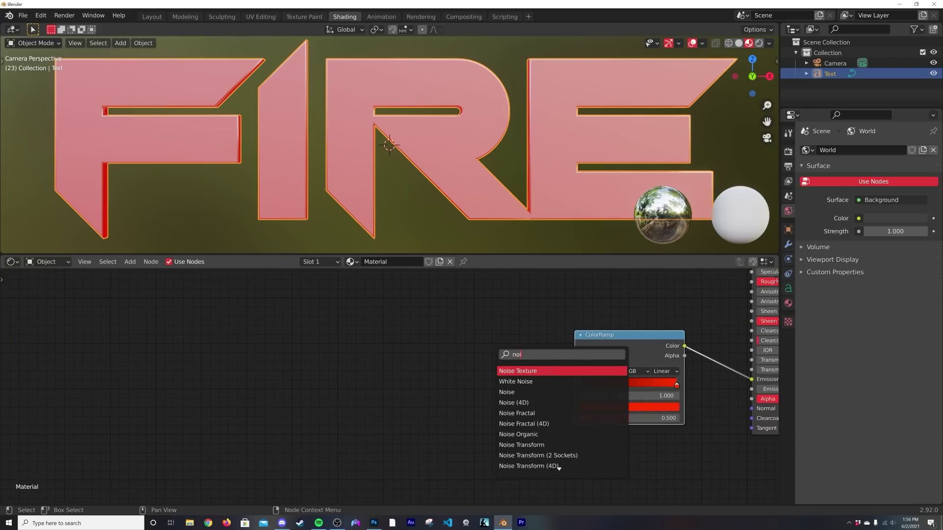
pyautogui.click(500, 367)
pyautogui.click(497, 360)
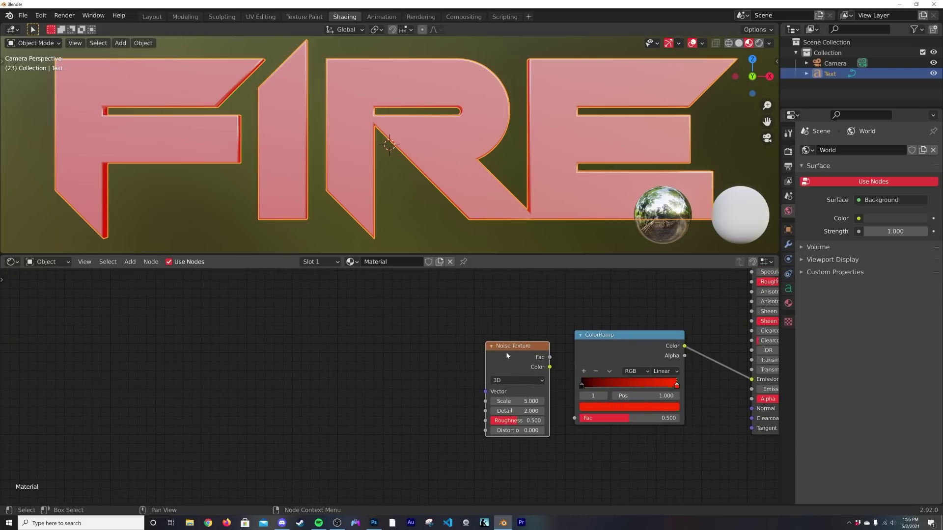
pyautogui.press('x')
# - Add a Gradient Texture node and connect its Fac output to the ColorRamp's Fac input
pyautogui.hotkey('shift', 'a')
pyautogui.click(505, 353)
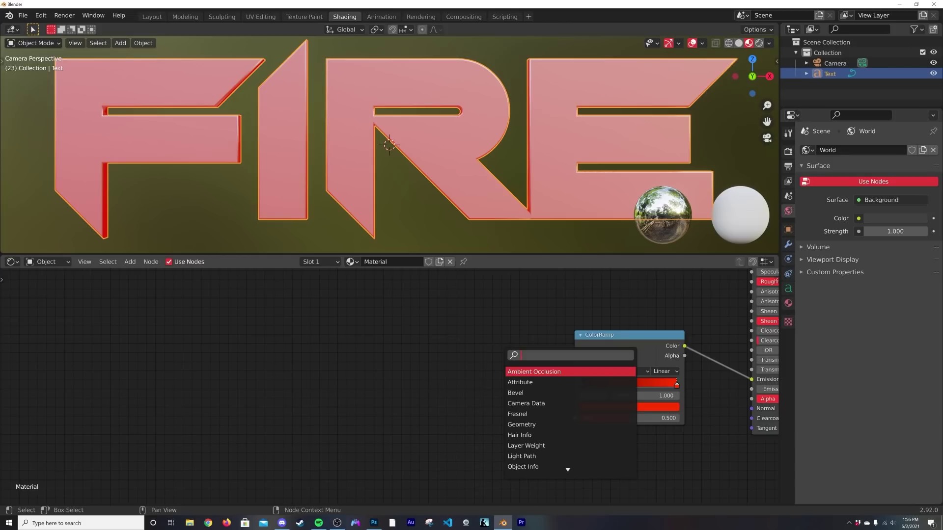
pyautogui.write('gra')
pyautogui.press('Return')
pyautogui.moveTo(523, 371); pyautogui.dragTo(574, 418)
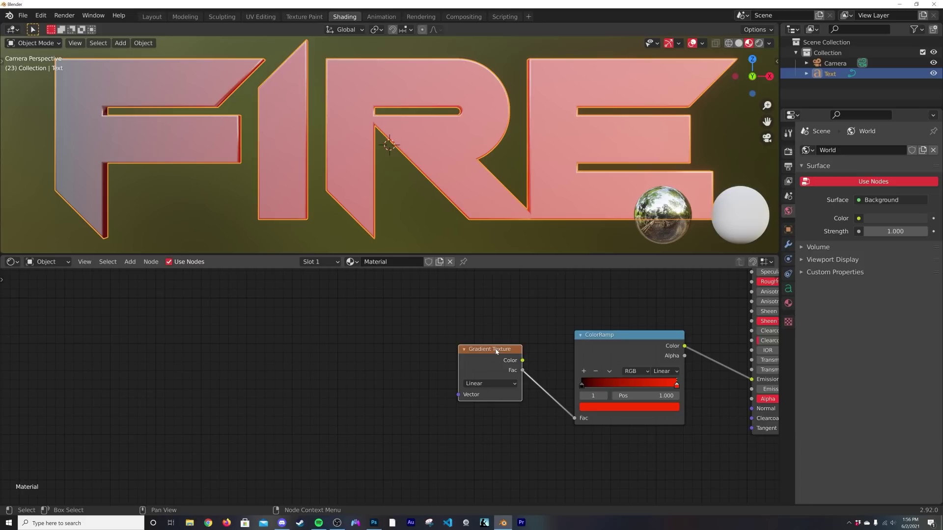
# - Add Texture Coordinate and Mapping nodes ahead of the Gradient Texture and feed the Mapping node from the Object coordinates
pyautogui.hotkey('ctrl', 't')
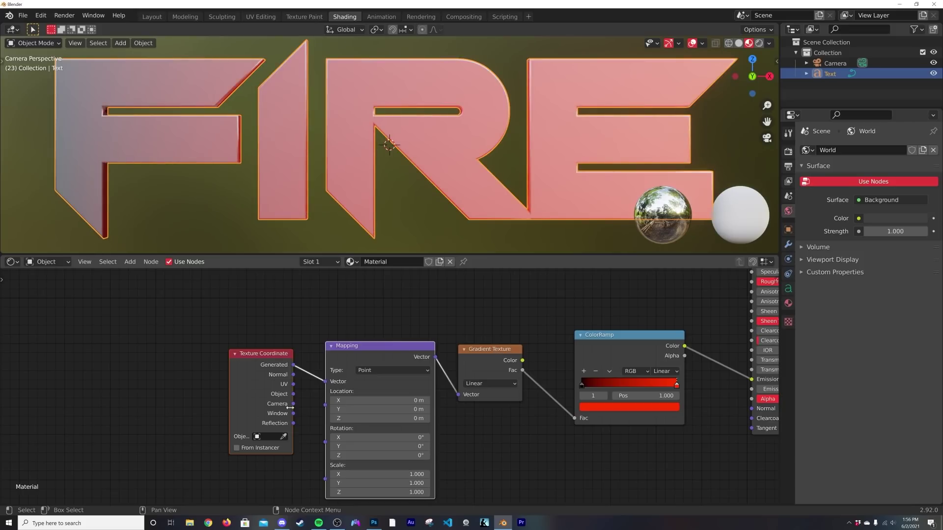
pyautogui.moveTo(294, 394); pyautogui.dragTo(326, 382)
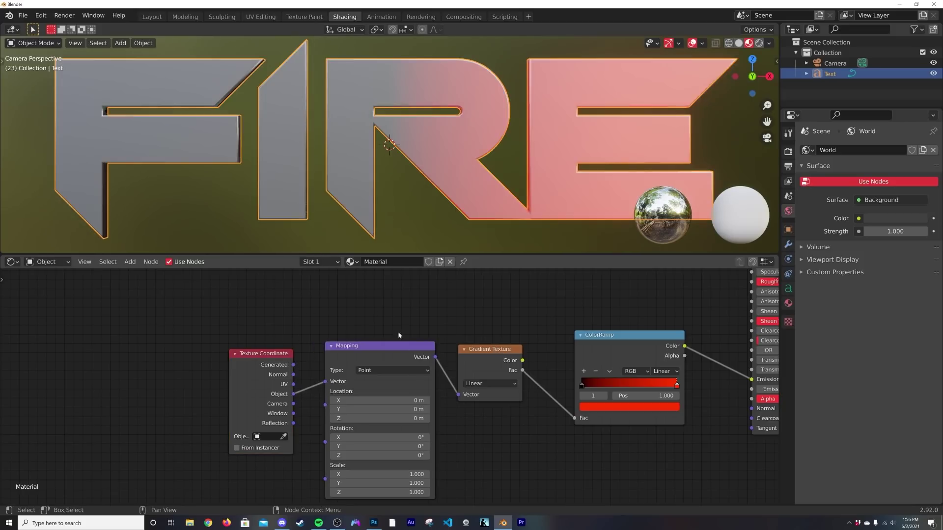
pyautogui.moveTo(377, 348); pyautogui.dragTo(381, 328)
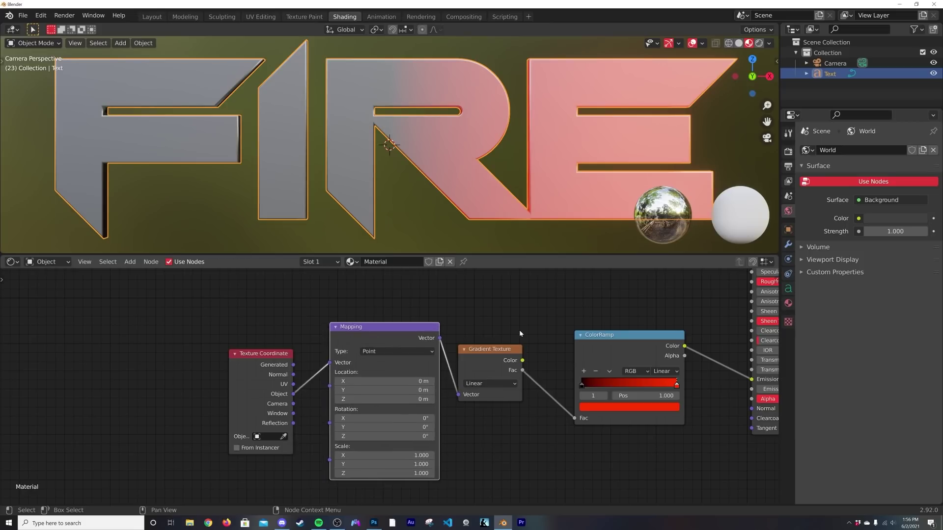
pyautogui.hotkey('shift', 'a')
pyautogui.moveTo(242, 370); pyautogui.dragTo(244, 345)
# - Raise the emission strength of the Principled BSDF so the red part of the text glows in camera view
pyautogui.scroll(-3, 500, 175)
pyautogui.moveTo(500, 174); pyautogui.dragTo(481, 190, button='middle')
pyautogui.scroll(-1, 481, 190)
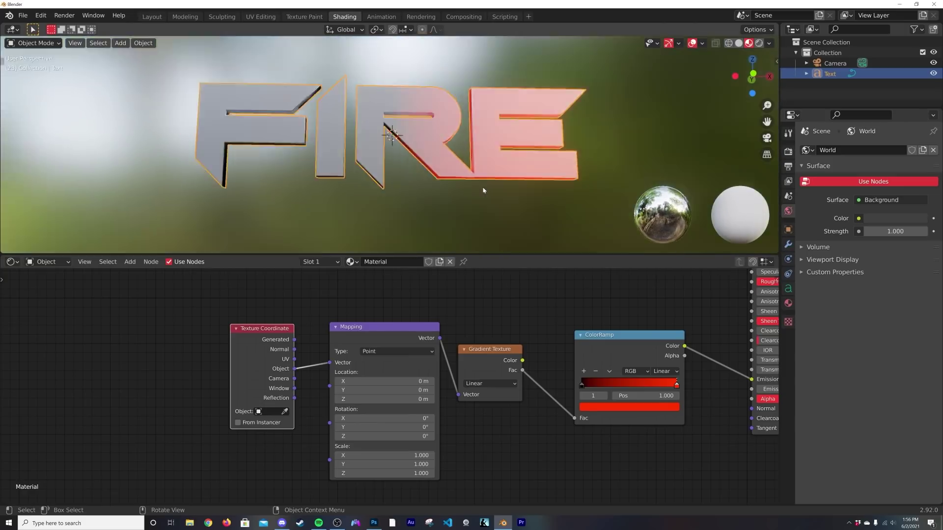
pyautogui.press('KP_0')
pyautogui.moveTo(592, 373); pyautogui.dragTo(490, 371, button='middle')
pyautogui.moveTo(709, 386)
pyautogui.mouseDown()
pyautogui.moveTo(766, 386)
pyautogui.moveTo(711, 386)
pyautogui.mouseUp()
# - Set the Mapping node's Z rotation to 90° so the gradient runs vertically through the letters
pyautogui.scroll(3, 483, 204)
pyautogui.scroll(2, 388, 385)
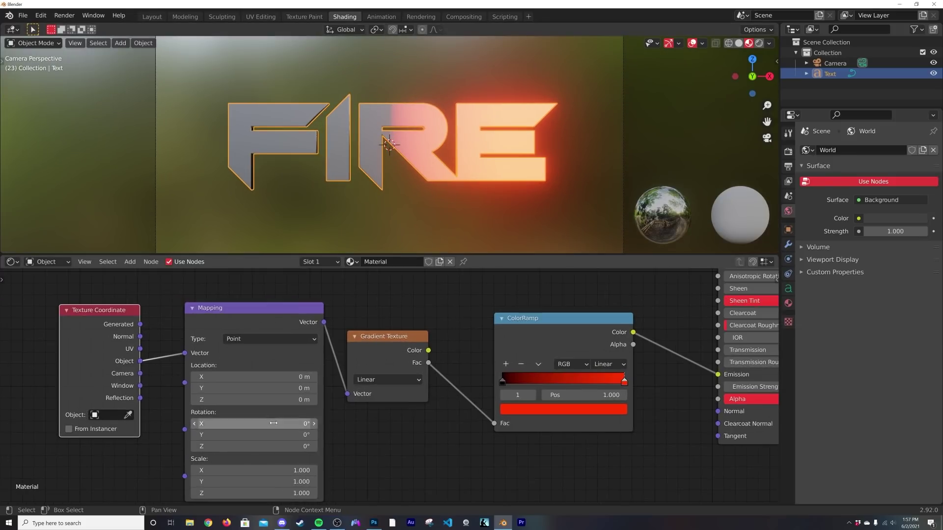
pyautogui.moveTo(273, 424); pyautogui.dragTo(335, 384, button='middle')
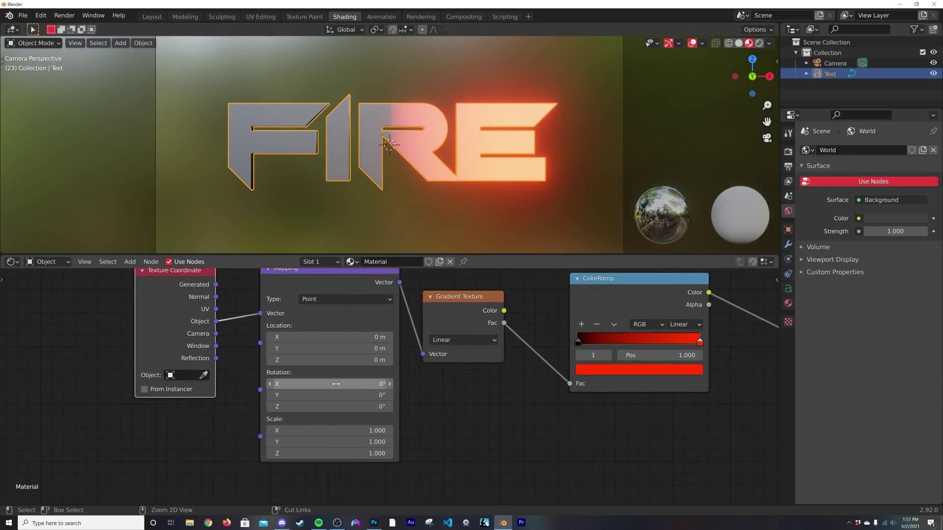
pyautogui.moveTo(337, 406)
pyautogui.mouseDown()
pyautogui.moveTo(368, 407)
pyautogui.moveTo(338, 412)
pyautogui.mouseUp()
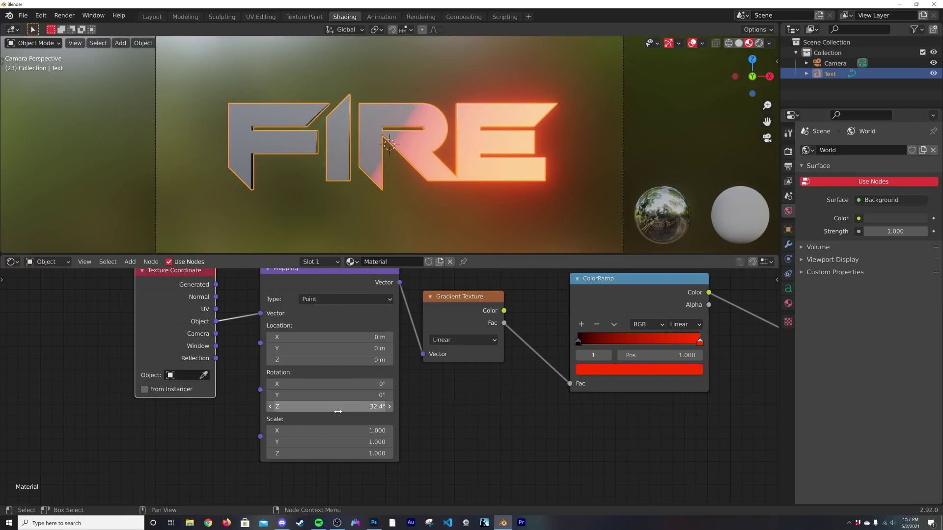
pyautogui.click(338, 412)
pyautogui.write('90')
pyautogui.press('Return')
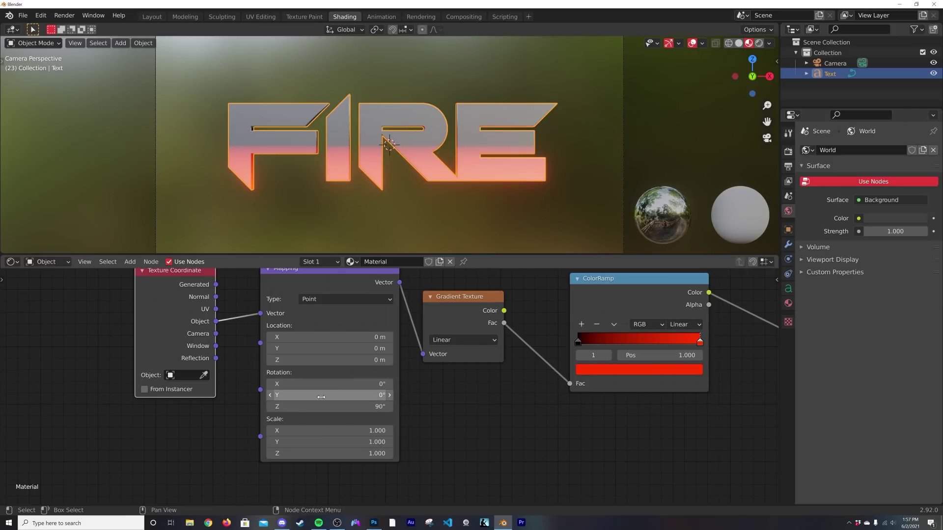
# - Set the Principled BSDF's emission strength to 56.800 and inspect the glowing text up close and from other angles
pyautogui.moveTo(687, 441); pyautogui.dragTo(465, 460, button='middle')
pyautogui.moveTo(638, 365); pyautogui.dragTo(677, 365)
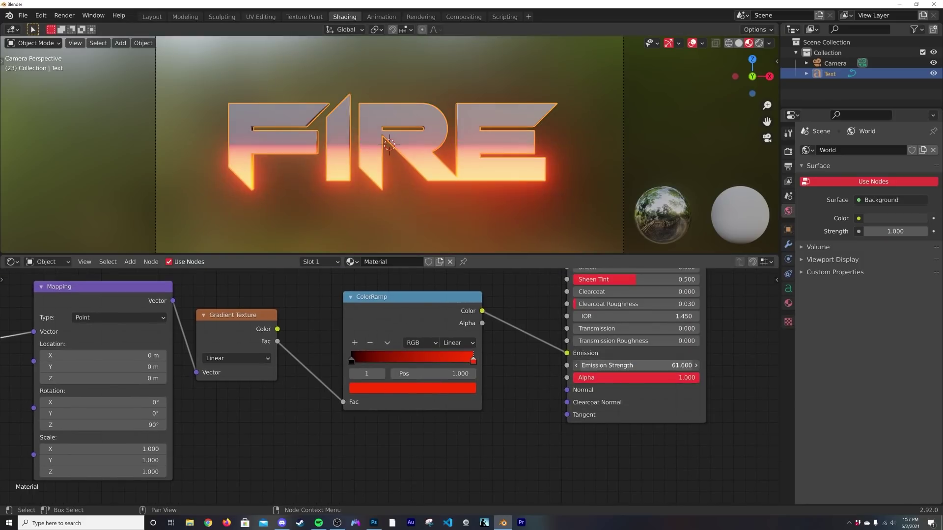
pyautogui.moveTo(211, 210); pyautogui.dragTo(352, 208, button='middle')
pyautogui.press('KP_0')
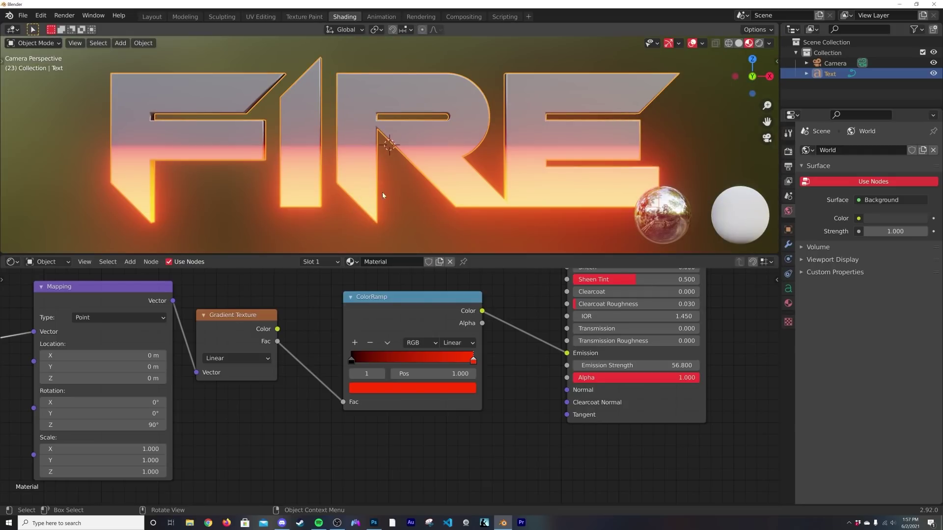
pyautogui.scroll(3, 312, 145)
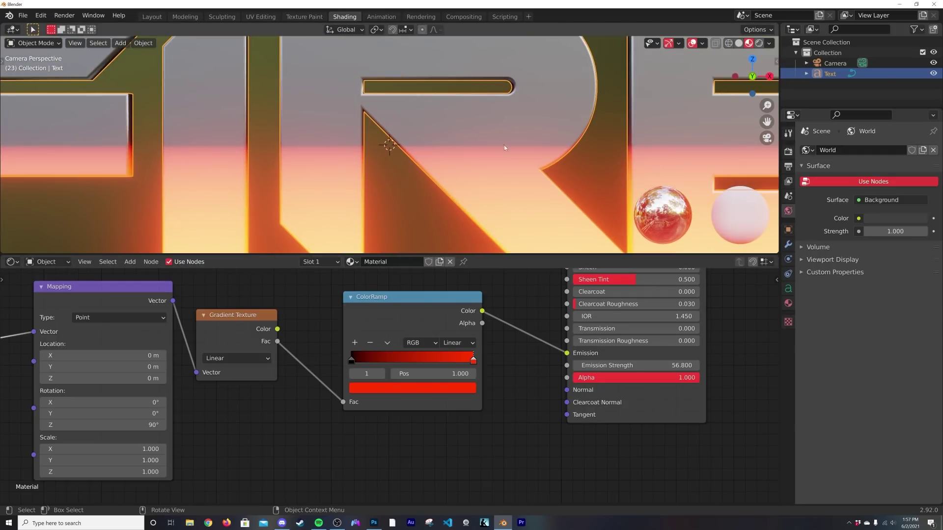
pyautogui.scroll(-3, 383, 173)
pyautogui.moveTo(384, 173); pyautogui.dragTo(299, 296, button='middle')
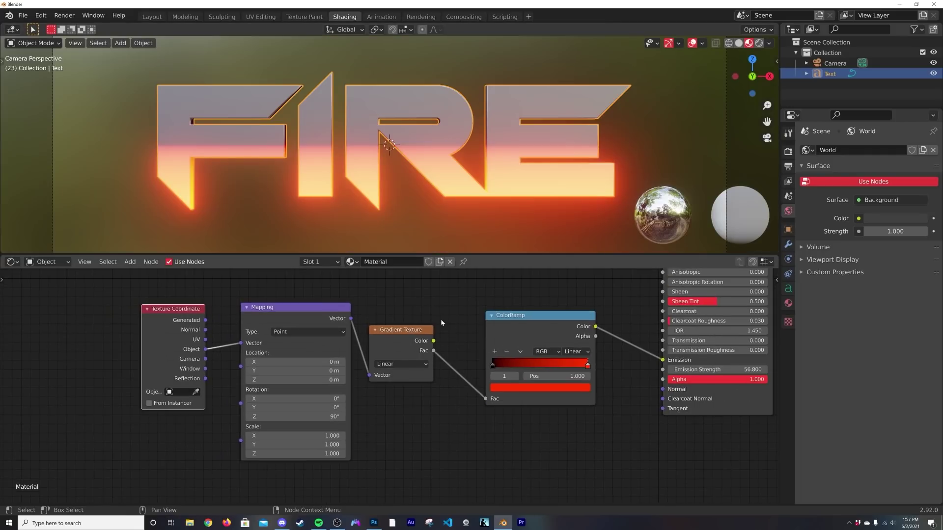
# - Add a Noise Texture node below the Gradient Texture and connect the Mapping node's Vector output to it
pyautogui.moveTo(410, 332); pyautogui.dragTo(416, 302)
pyautogui.hotkey('shift', 'a')
pyautogui.click(431, 298)
pyautogui.hotkey('shift', 'a')
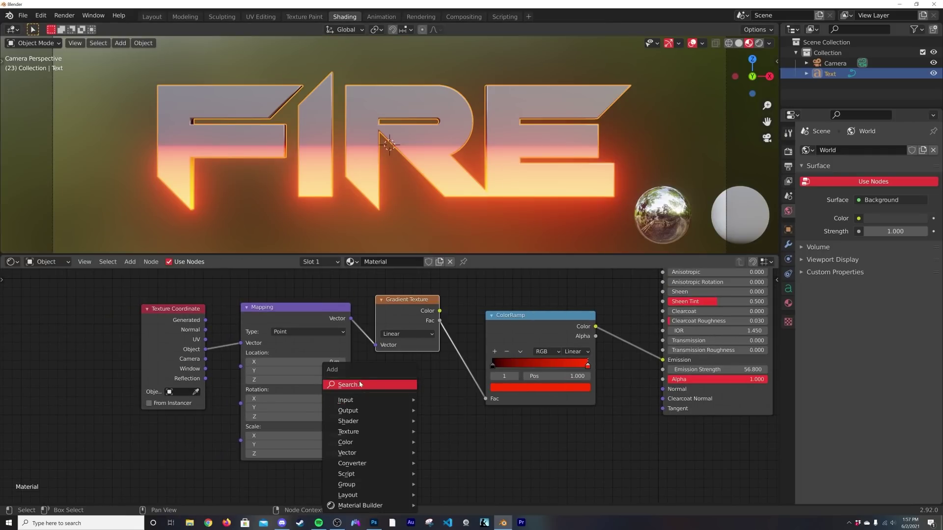
pyautogui.click(361, 383)
pyautogui.write('noi')
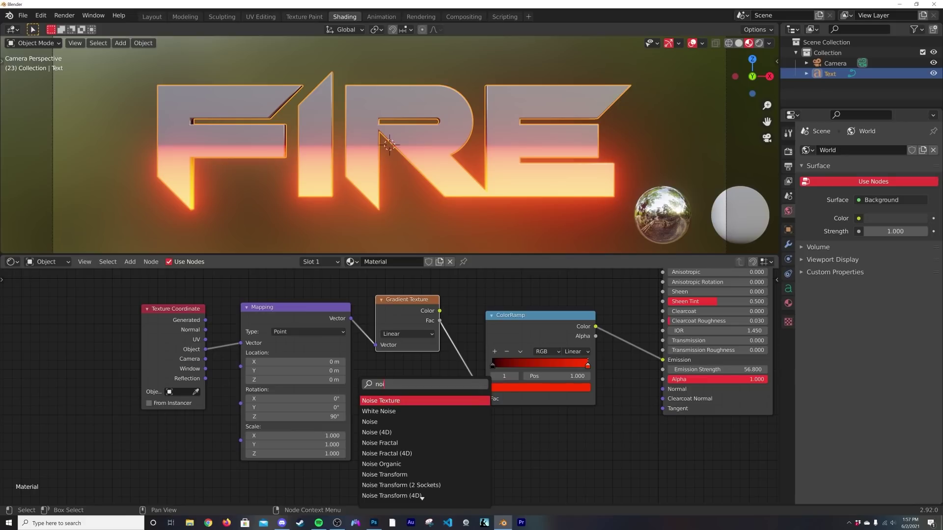
pyautogui.press('Return')
pyautogui.click(367, 337)
pyautogui.moveTo(351, 320); pyautogui.dragTo(376, 412)
# - Insert a MixRGB node between the Gradient Texture and the ColorRamp, and connect the Noise Texture's Fac output to its Color2 input
pyautogui.hotkey('shift', 'a')
pyautogui.click(475, 301)
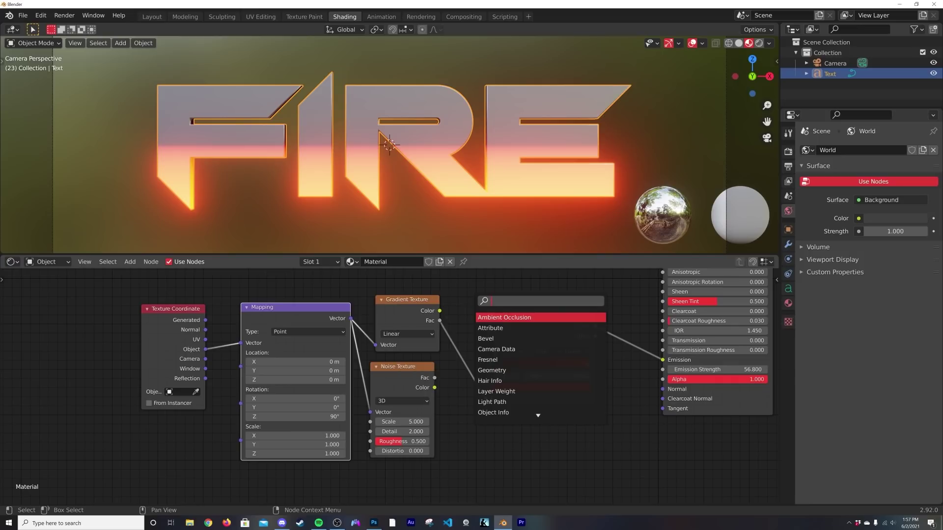
pyautogui.write('mix')
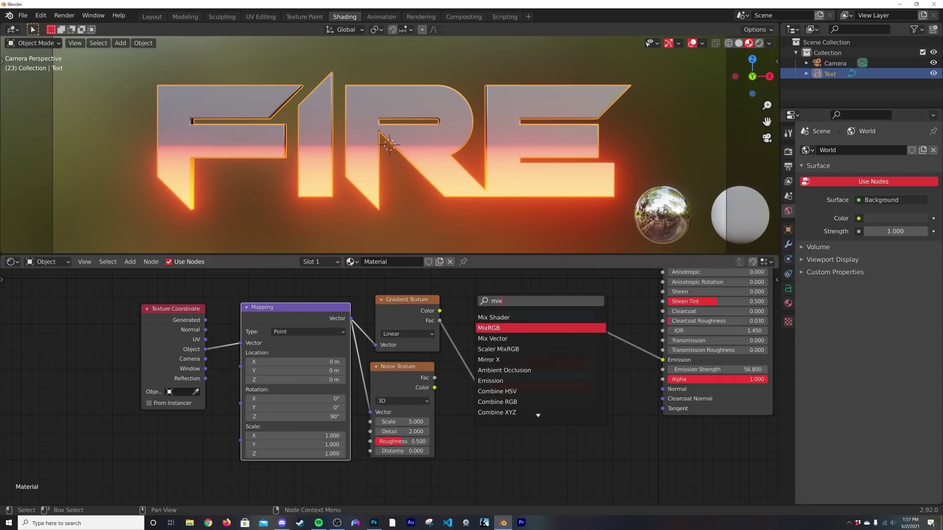
pyautogui.click(482, 326)
pyautogui.click(485, 343)
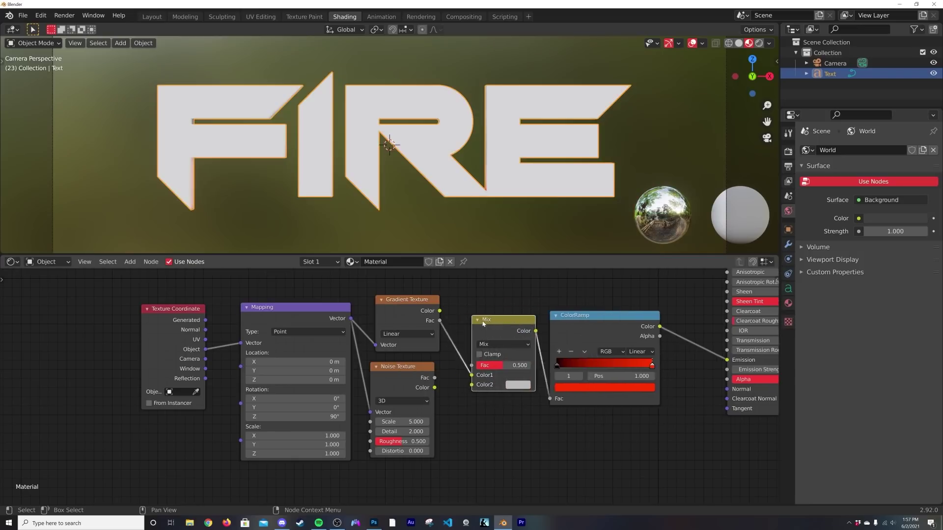
pyautogui.moveTo(435, 378); pyautogui.dragTo(509, 379)
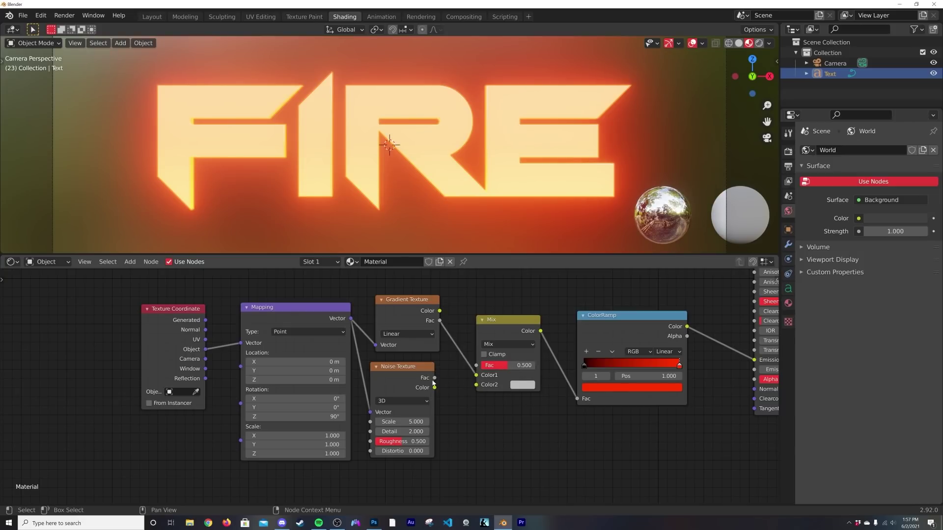
pyautogui.moveTo(434, 377); pyautogui.dragTo(635, 367)
# - Set the Mix node's factor to 0.000 and move the ColorRamp's black stop to position 0.521
pyautogui.moveTo(501, 367); pyautogui.dragTo(479, 366)
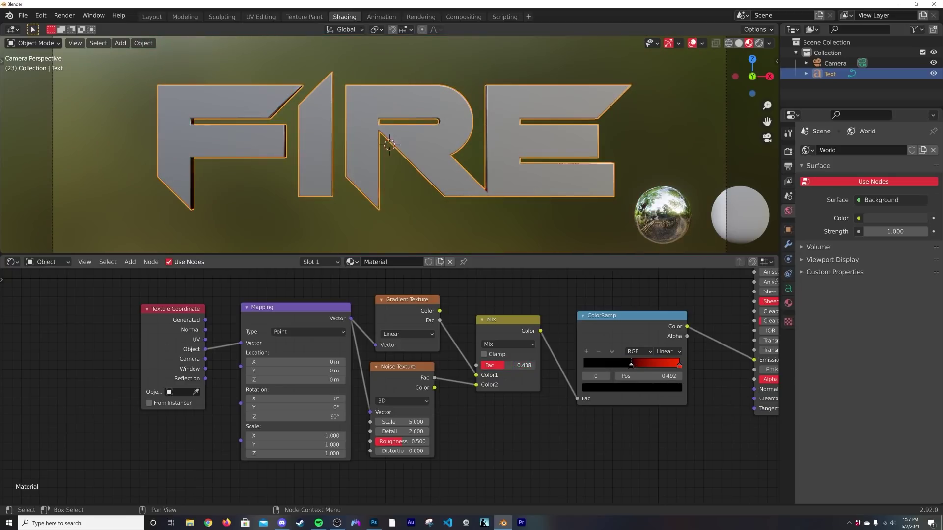
pyautogui.moveTo(627, 366); pyautogui.dragTo(572, 369)
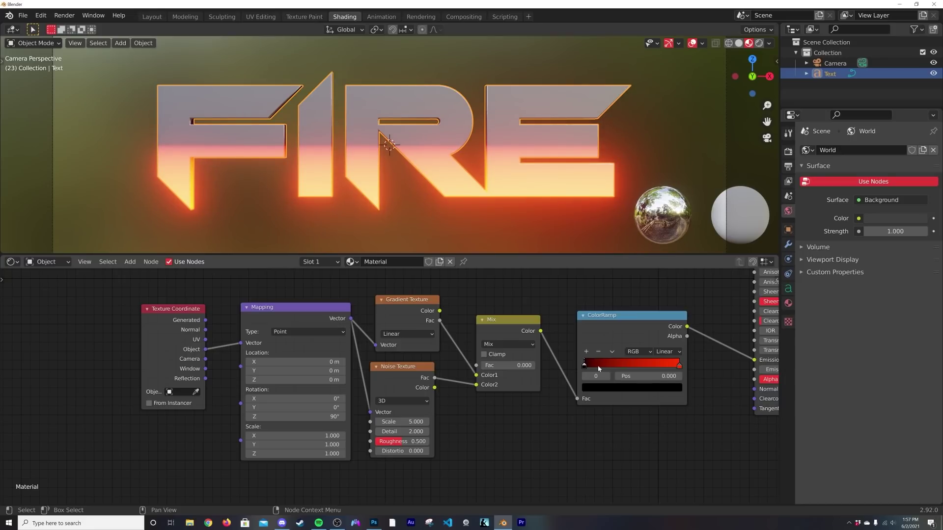
pyautogui.moveTo(501, 365); pyautogui.dragTo(486, 365)
pyautogui.moveTo(588, 368); pyautogui.dragTo(635, 368)
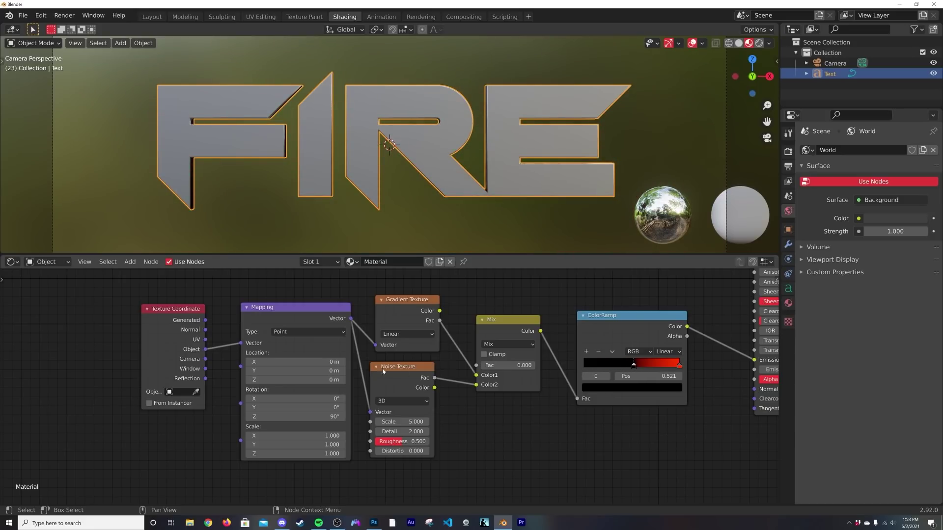
# - Set the Mapping node's X location to 0.57 m and the Mix factor to 0.381
pyautogui.moveTo(301, 362)
pyautogui.mouseDown()
pyautogui.moveTo(338, 362)
pyautogui.moveTo(299, 362)
pyautogui.mouseUp()
pyautogui.moveTo(302, 362)
pyautogui.mouseDown()
pyautogui.moveTo(329, 362)
pyautogui.moveTo(319, 362)
pyautogui.mouseUp()
pyautogui.moveTo(496, 365); pyautogui.dragTo(498, 365)
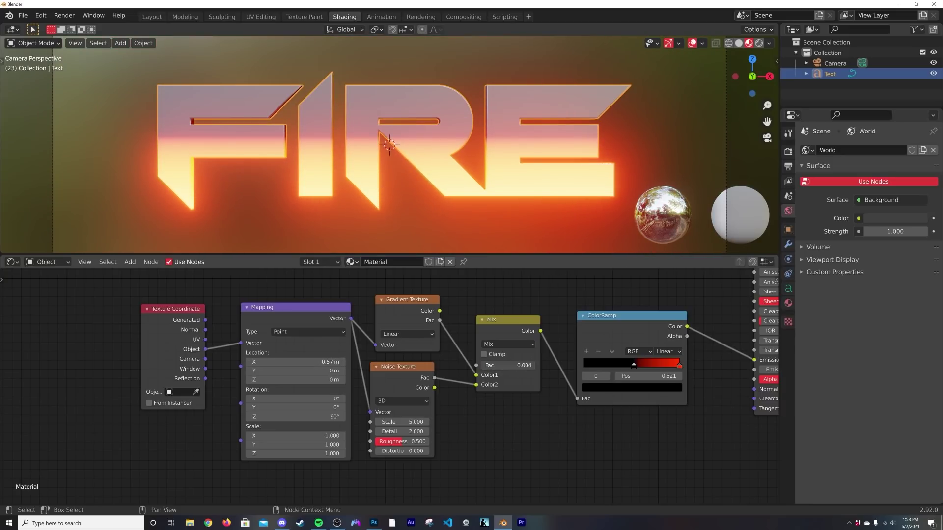
pyautogui.moveTo(494, 366); pyautogui.dragTo(562, 365)
# - Set the Noise Texture's detail to 12 and check the text from an angle and through the camera
pyautogui.click(401, 432)
pyautogui.write('2.0')
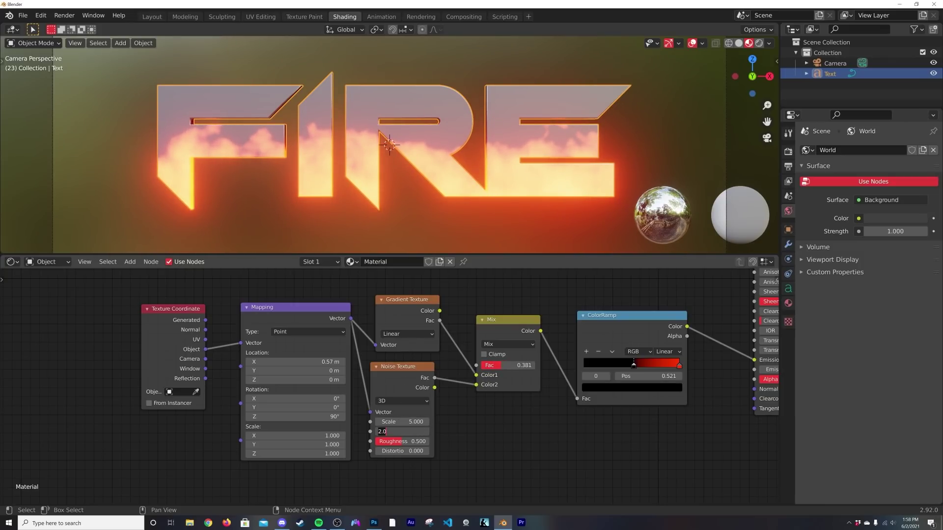
pyautogui.press('Return')
pyautogui.moveTo(558, 241); pyautogui.dragTo(229, 106, button='middle')
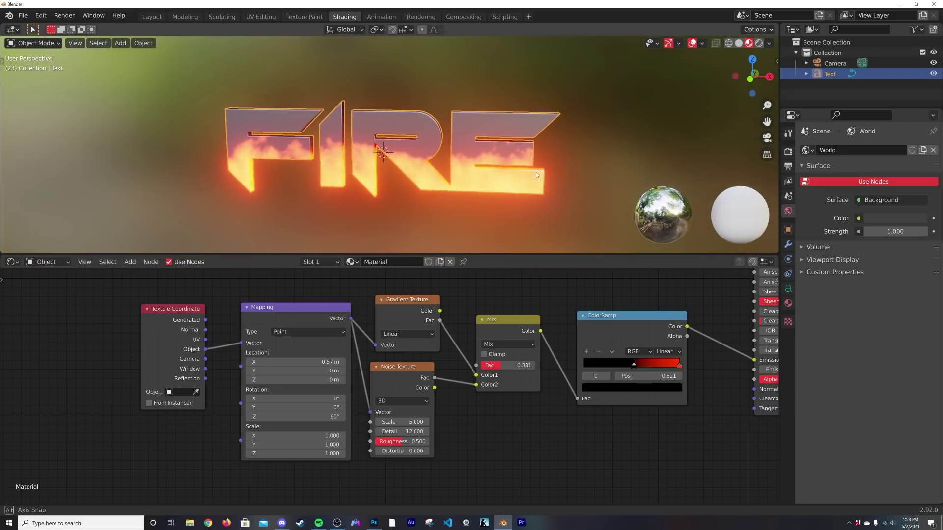
pyautogui.press('KP_0')
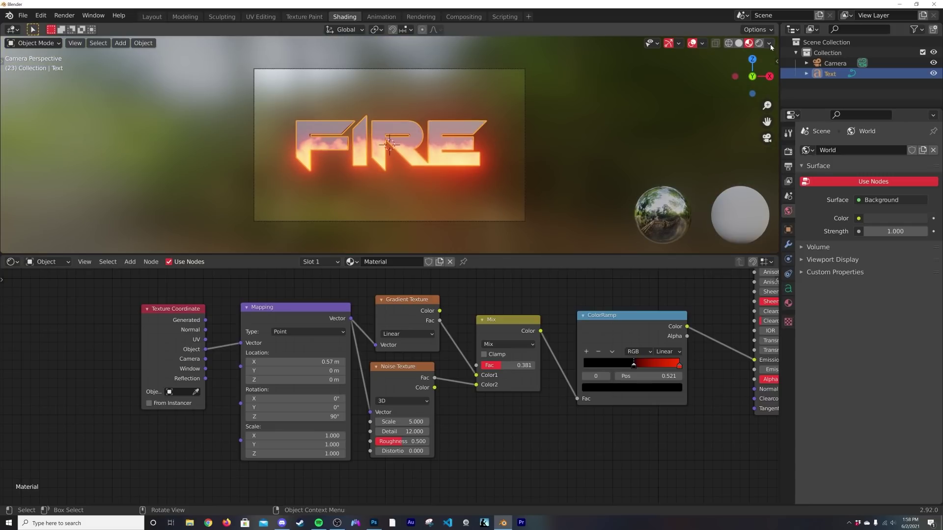
# - Set the viewport shading's world opacity to 0, deselect the text and fit the camera view
pyautogui.click(770, 44)
pyautogui.moveTo(760, 177); pyautogui.dragTo(707, 178)
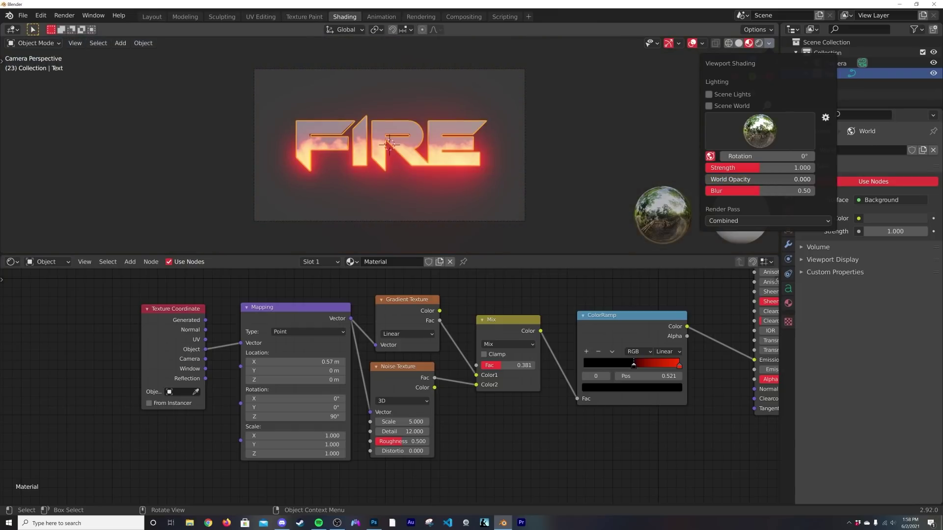
pyautogui.hotkey('alt', 'a')
pyautogui.press('Home')
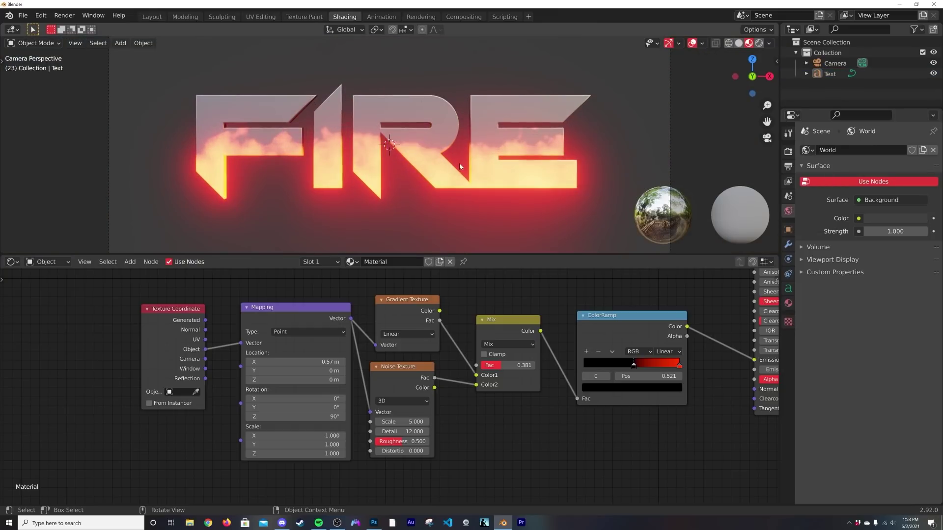
# - Set the Principled BSDF's emission strength to 34.800 and the Mix factor to 0.473
pyautogui.moveTo(564, 280); pyautogui.dragTo(373, 273, button='middle')
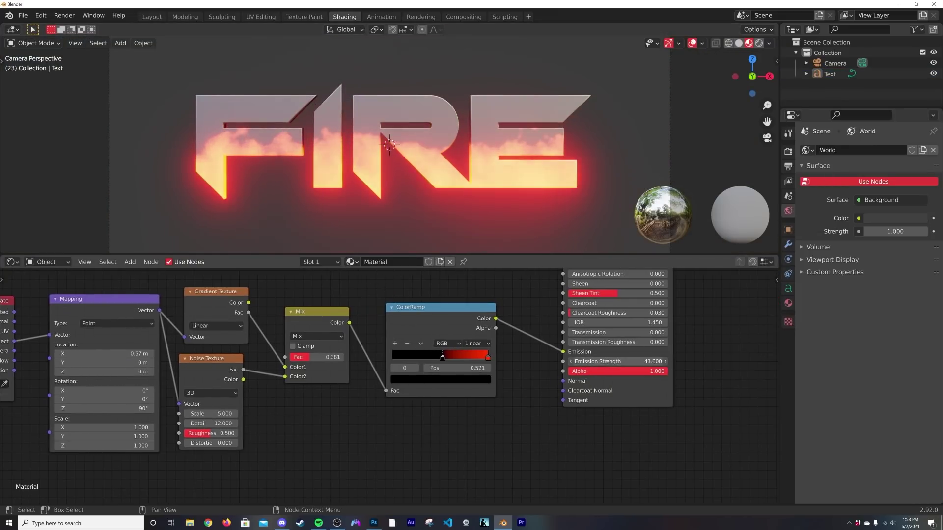
pyautogui.moveTo(618, 361)
pyautogui.mouseDown()
pyautogui.moveTo(531, 361)
pyautogui.moveTo(634, 362)
pyautogui.mouseUp()
pyautogui.moveTo(396, 344); pyautogui.dragTo(475, 325, button='middle')
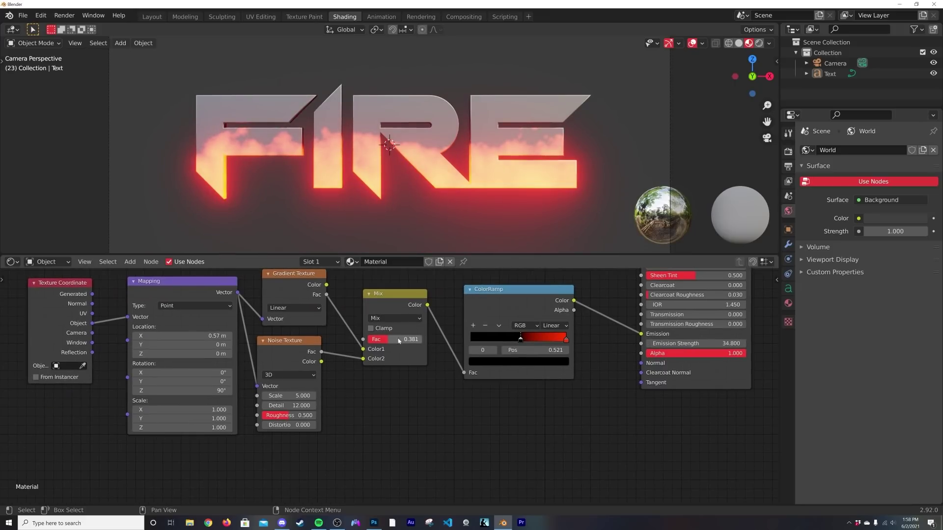
pyautogui.moveTo(389, 339); pyautogui.dragTo(390, 339)
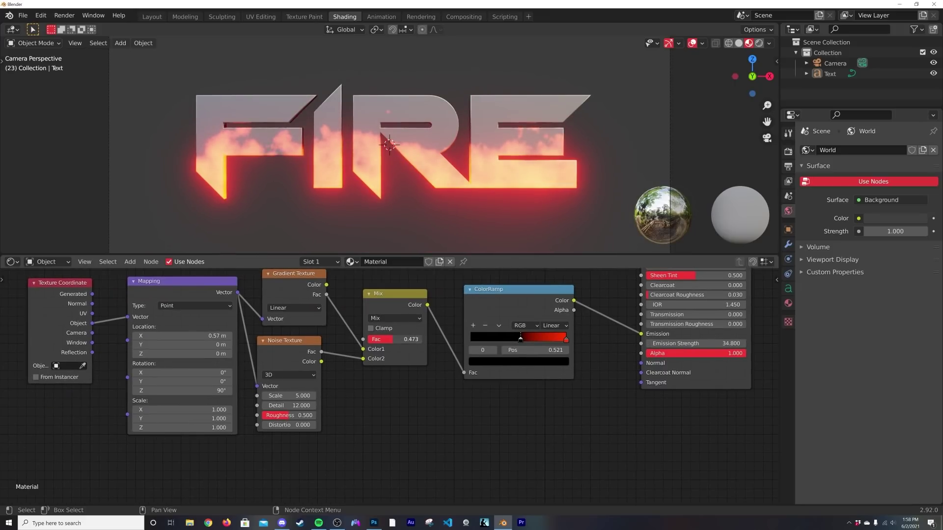
# - Set the Noise Texture's detail to 16, undo the roughness change and switch the noise to 4D
pyautogui.moveTo(288, 405); pyautogui.dragTo(309, 416)
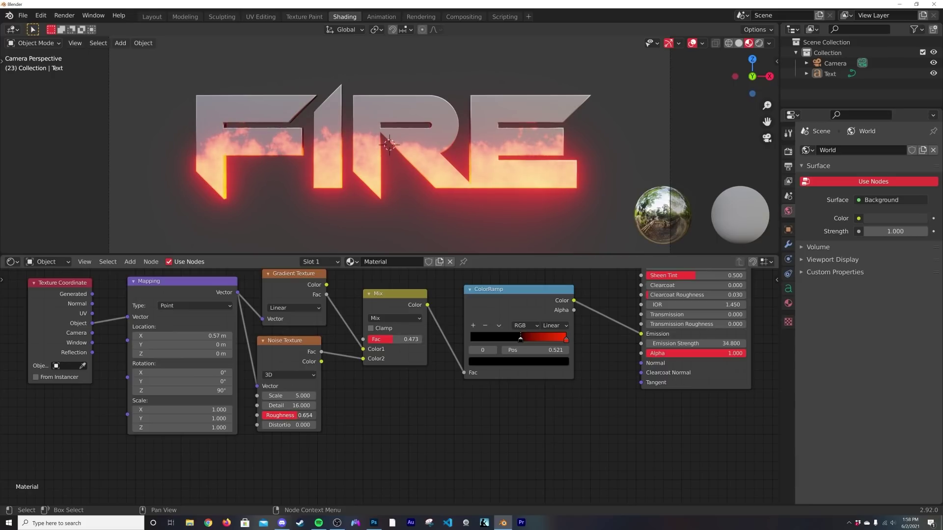
pyautogui.hotkey('ctrl', 'z')
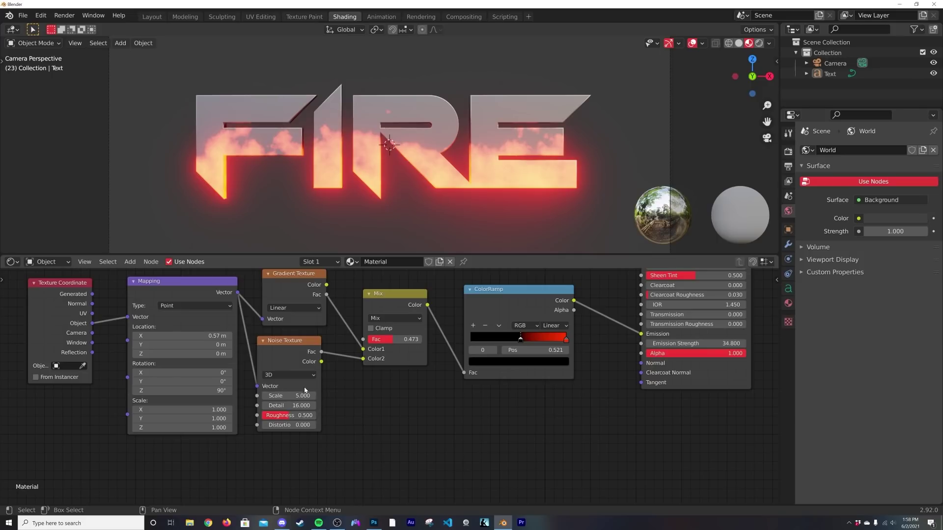
pyautogui.click(290, 376)
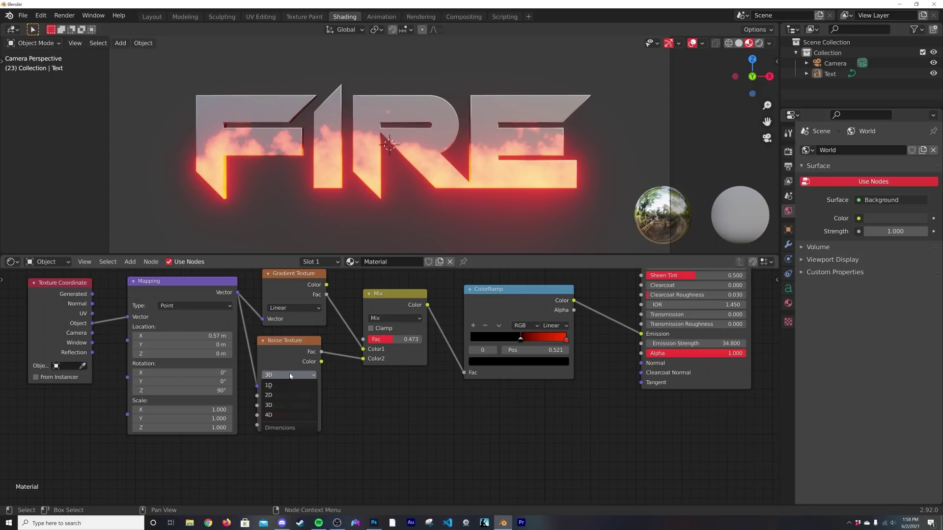
pyautogui.click(286, 416)
# - Set the 4D noise's W value to 2.470 and move the ColorRamp's black stop to position 0.523
pyautogui.scroll(3, 365, 348)
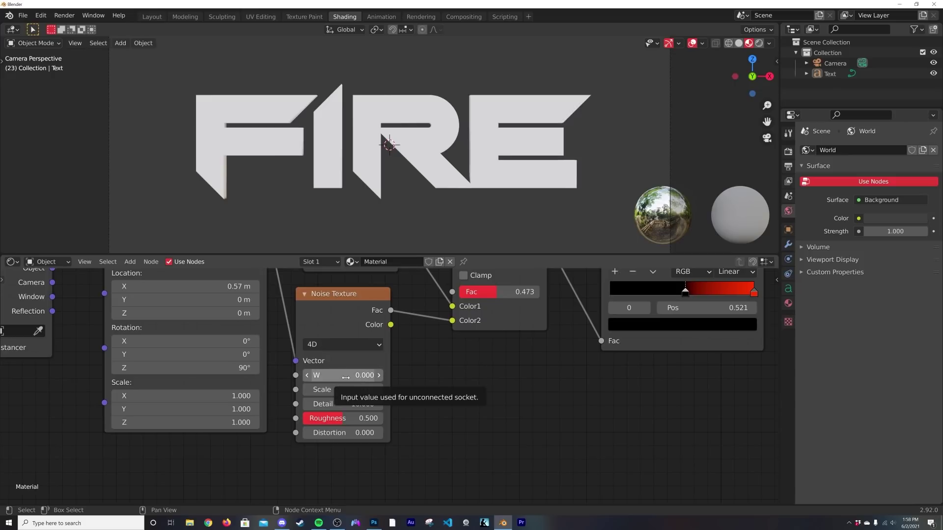
pyautogui.moveTo(345, 377); pyautogui.dragTo(476, 375)
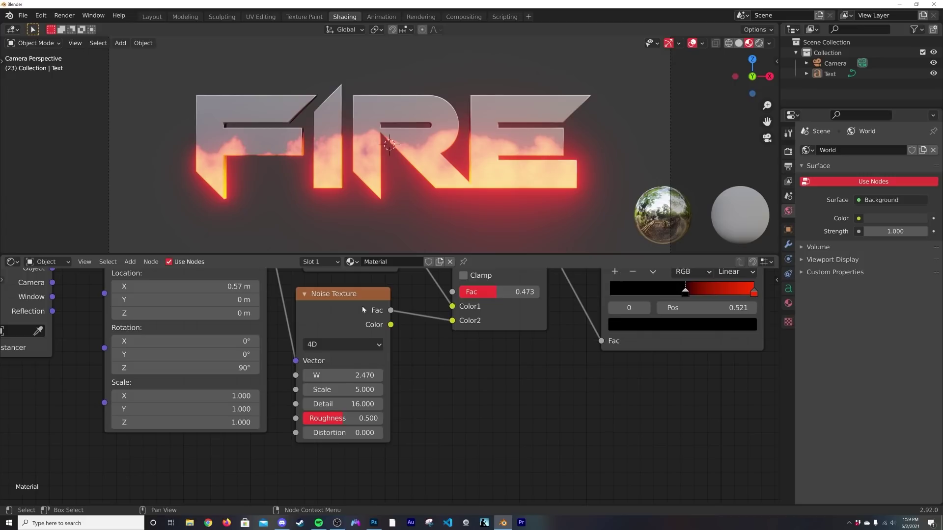
pyautogui.moveTo(686, 297)
pyautogui.mouseDown()
pyautogui.moveTo(673, 294)
pyautogui.moveTo(686, 296)
pyautogui.mouseUp()
# - Add a second ColorRamp above the existing one and connect its Color output to the Principled BSDF's Roughness
pyautogui.scroll(-4, 461, 338)
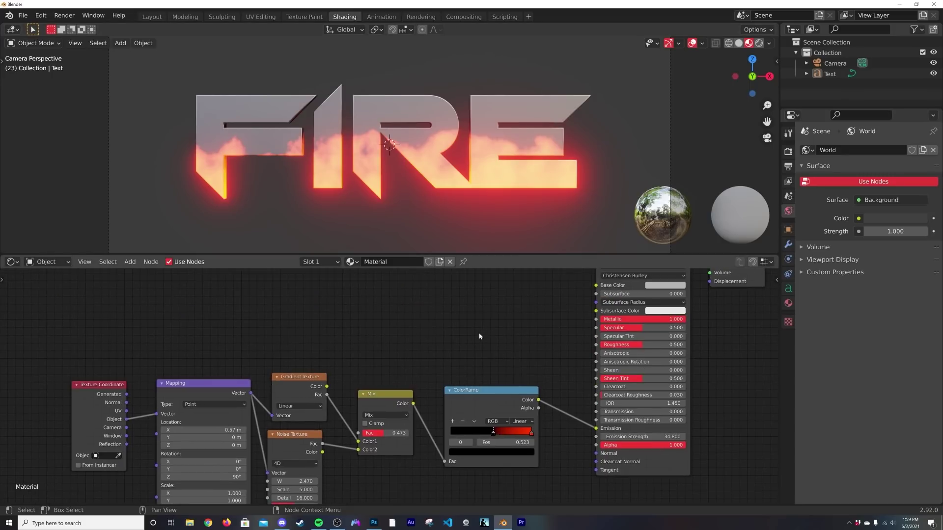
pyautogui.moveTo(479, 337); pyautogui.dragTo(459, 383, button='middle')
pyautogui.hotkey('shift', 'a')
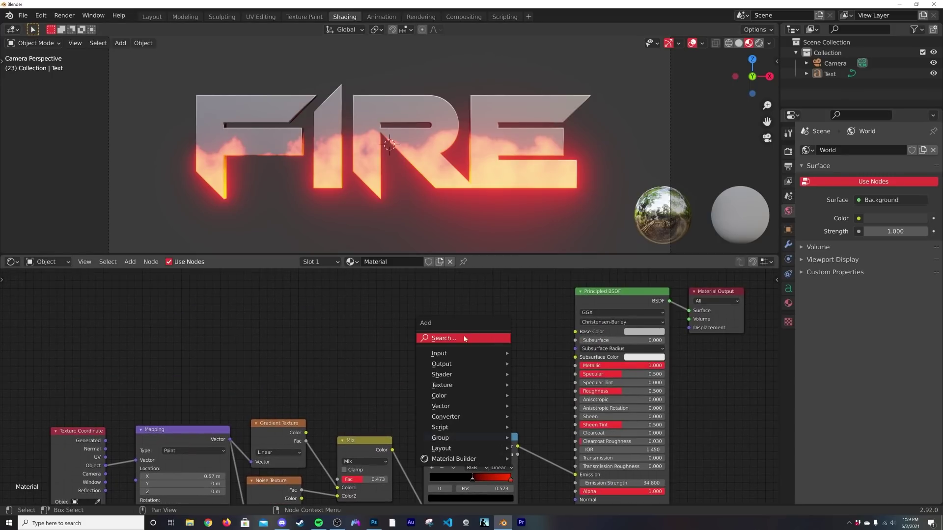
pyautogui.click(462, 338)
pyautogui.write('col')
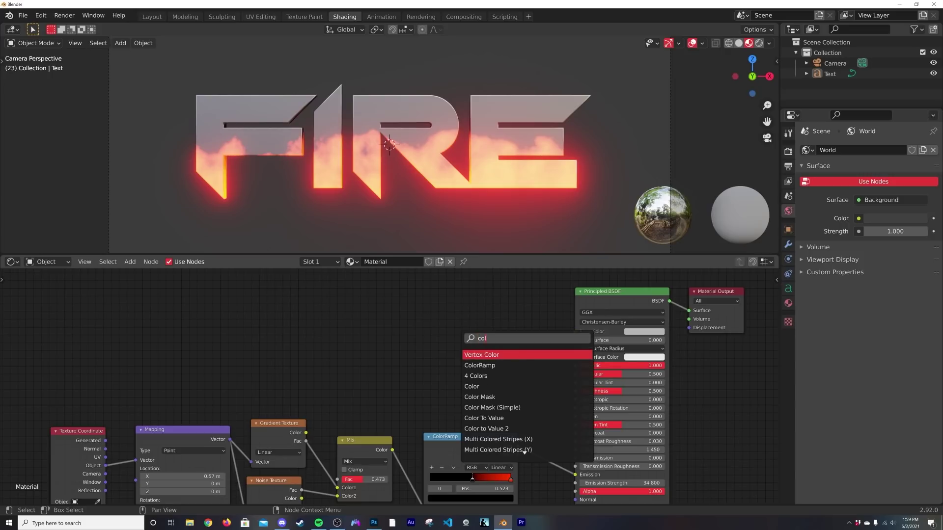
pyautogui.press('Down')
pyautogui.moveTo(415, 352); pyautogui.dragTo(409, 349)
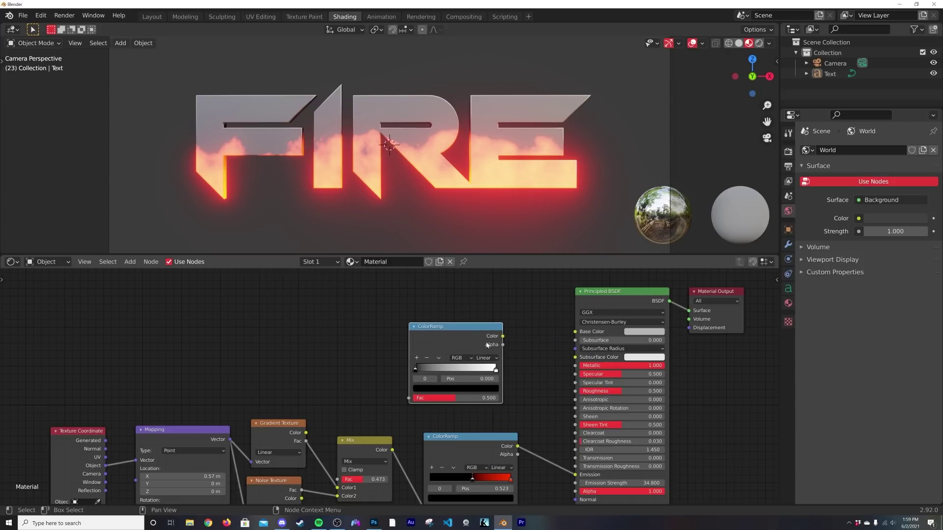
pyautogui.moveTo(504, 338); pyautogui.dragTo(575, 391)
# - Add a Noise Texture before the new ColorRamp, feeding it from the Mapping Vector and linking its Fac to the ramp's Fac
pyautogui.moveTo(363, 362); pyautogui.dragTo(489, 353, button='middle')
pyautogui.hotkey('shift', 'a')
pyautogui.click(447, 329)
pyautogui.write('noi')
pyautogui.press('Return')
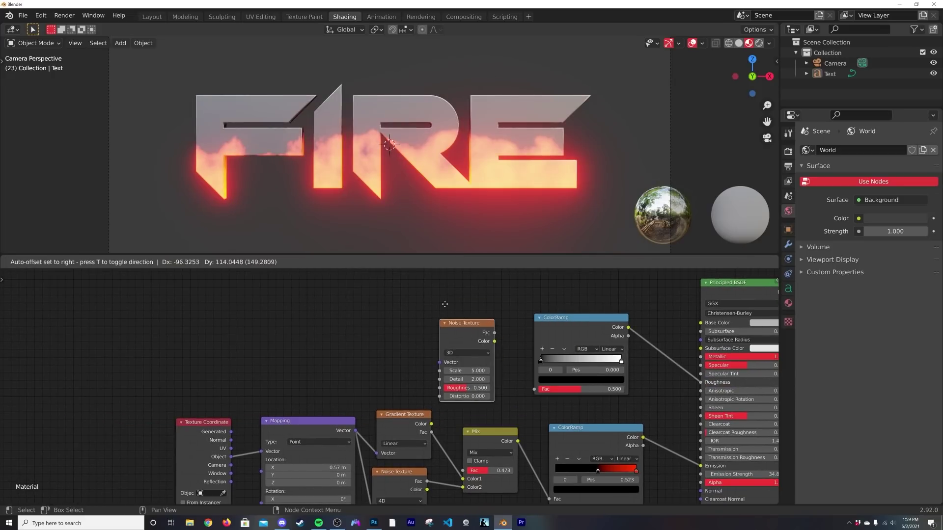
pyautogui.click(447, 299)
pyautogui.moveTo(355, 431); pyautogui.dragTo(446, 340)
pyautogui.moveTo(503, 310); pyautogui.dragTo(577, 381)
# - Move the roughness ColorRamp's black stop to position 0.385 and lighten its colour to grey
pyautogui.scroll(2, 549, 383)
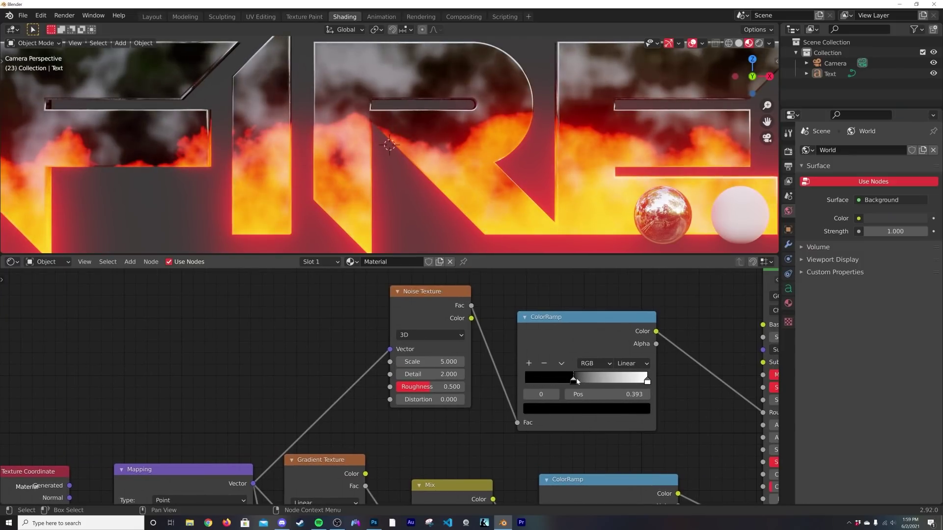
pyautogui.click(553, 409)
pyautogui.moveTo(621, 323); pyautogui.dragTo(621, 290)
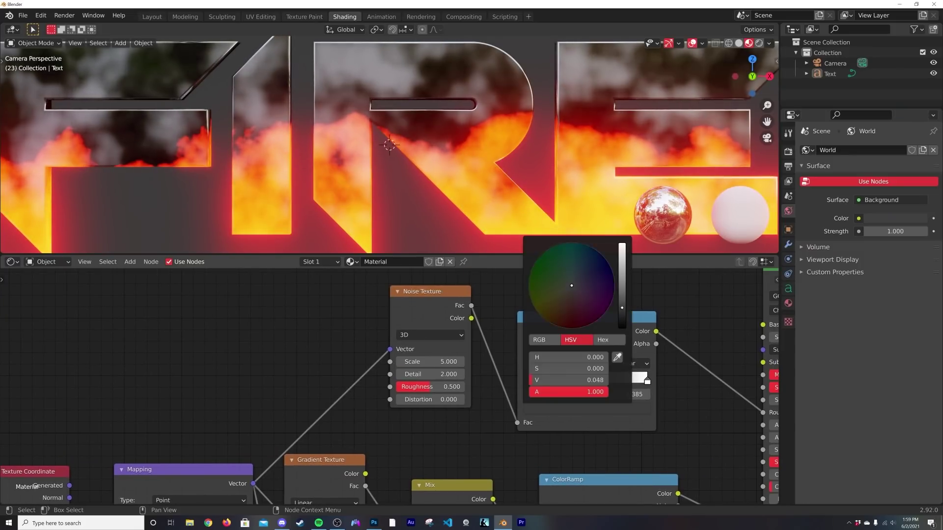
# - Set the upper Noise Texture's detail to 12 and roughness to 0.696, and check the surface from another angle
pyautogui.click(430, 375)
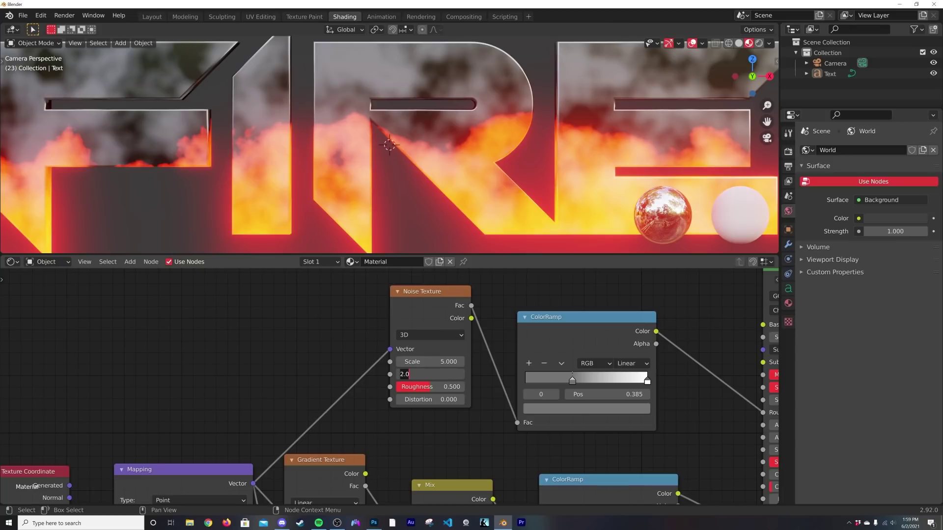
pyautogui.write('12')
pyautogui.press('Return')
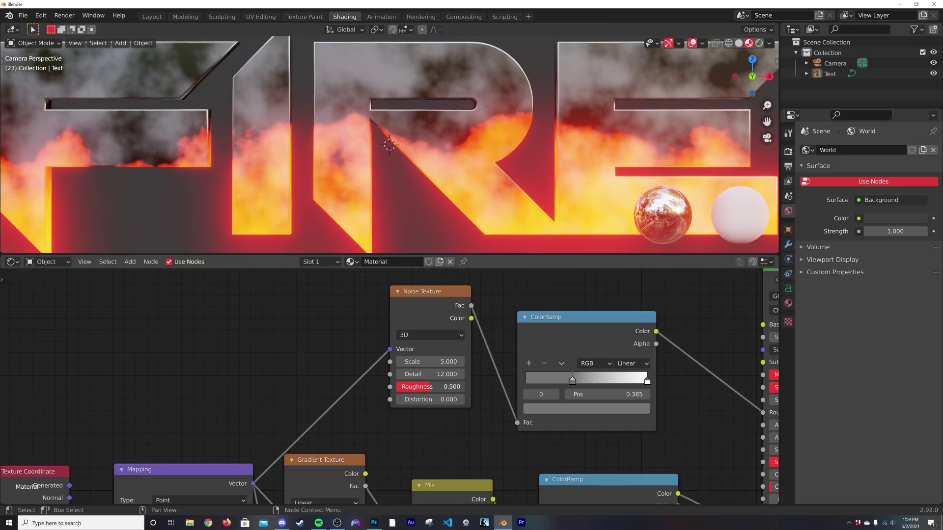
pyautogui.moveTo(422, 386); pyautogui.dragTo(446, 387)
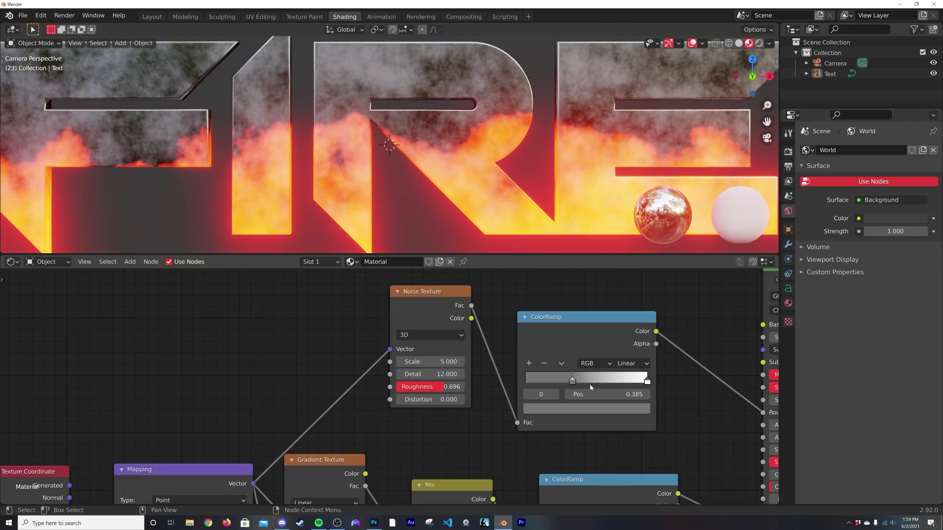
pyautogui.moveTo(368, 133); pyautogui.dragTo(476, 146, button='middle')
pyautogui.press('KP_0')
pyautogui.press('Home')
# - Add a Bump node below the emission ColorRamp and connect its Normal output to the Principled BSDF's Normal input
pyautogui.moveTo(539, 393); pyautogui.dragTo(511, 324, button='middle')
pyautogui.hotkey('shift', 'a')
pyautogui.click(550, 330)
pyautogui.write('bum')
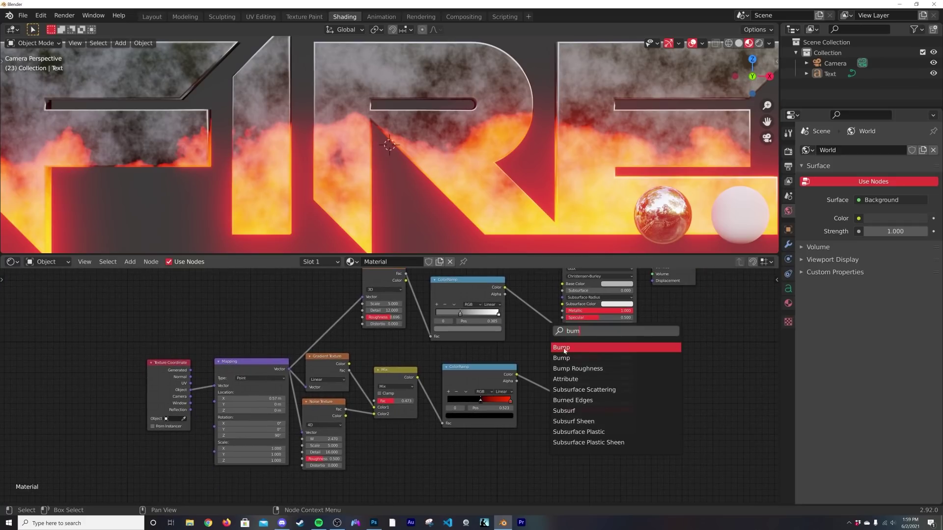
pyautogui.click(563, 351)
pyautogui.click(539, 455)
pyautogui.scroll(2, 539, 455)
pyautogui.moveTo(592, 476); pyautogui.dragTo(626, 428)
# - Connect the upper Noise Texture's Fac output to the Bump node's Height input
pyautogui.moveTo(560, 475); pyautogui.dragTo(549, 459)
pyautogui.moveTo(506, 374); pyautogui.dragTo(508, 352)
pyautogui.moveTo(539, 465); pyautogui.dragTo(539, 450)
pyautogui.scroll(-2, 544, 446)
pyautogui.moveTo(451, 356); pyautogui.dragTo(453, 386, button='middle')
pyautogui.moveTo(410, 285); pyautogui.dragTo(502, 467)
pyautogui.scroll(-1, 504, 437)
pyautogui.moveTo(504, 429)
pyautogui.mouseDown(button='middle')
pyautogui.moveTo(509, 393)
pyautogui.moveTo(508, 415)
pyautogui.mouseUp(button='middle')
pyautogui.moveTo(412, 280); pyautogui.dragTo(500, 483)
# - Lower the Bump node's strength to a very subtle amount and inspect the letter surfaces up close from an angle
pyautogui.moveTo(526, 158); pyautogui.dragTo(509, 162, button='middle')
pyautogui.moveTo(525, 468); pyautogui.dragTo(509, 468)
pyautogui.moveTo(432, 118); pyautogui.dragTo(379, 119, button='middle')
pyautogui.scroll(-2, 374, 108)
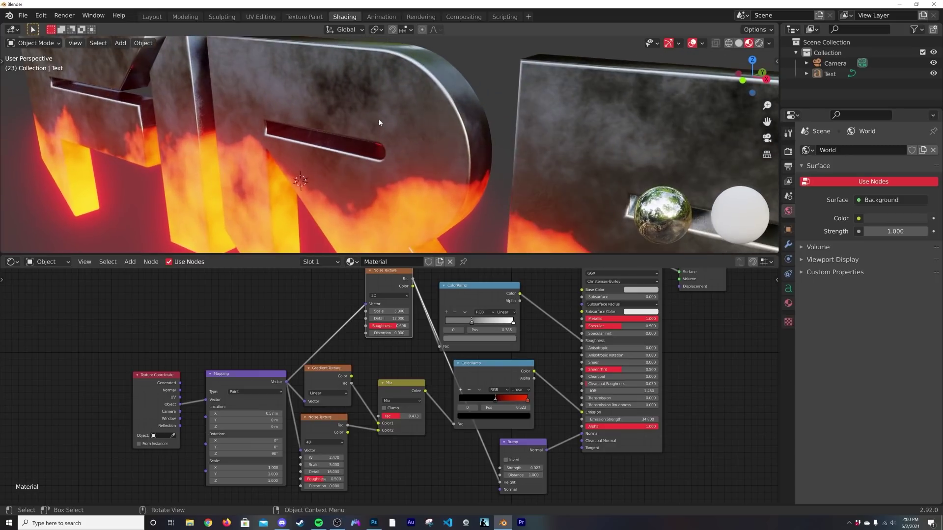
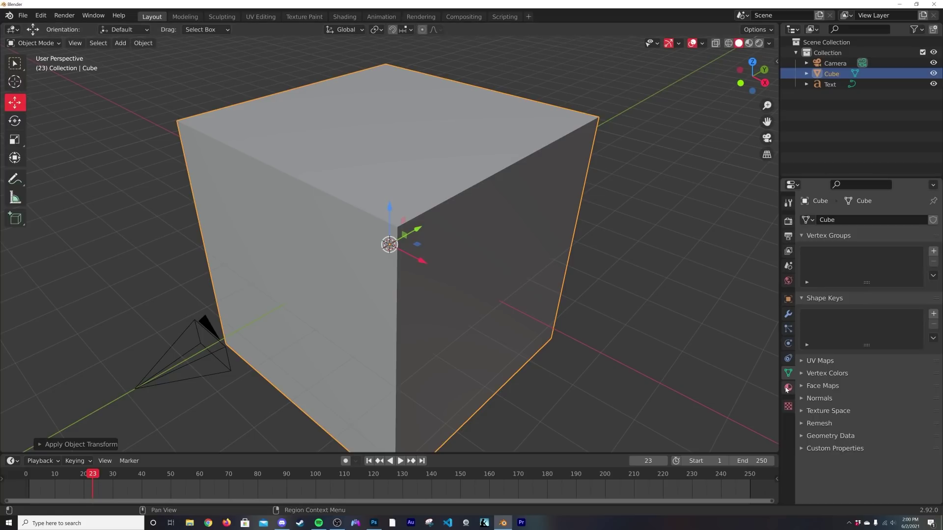
# - Switch to the Shading workspace and create a new material for the large cube
pyautogui.click(344, 17)
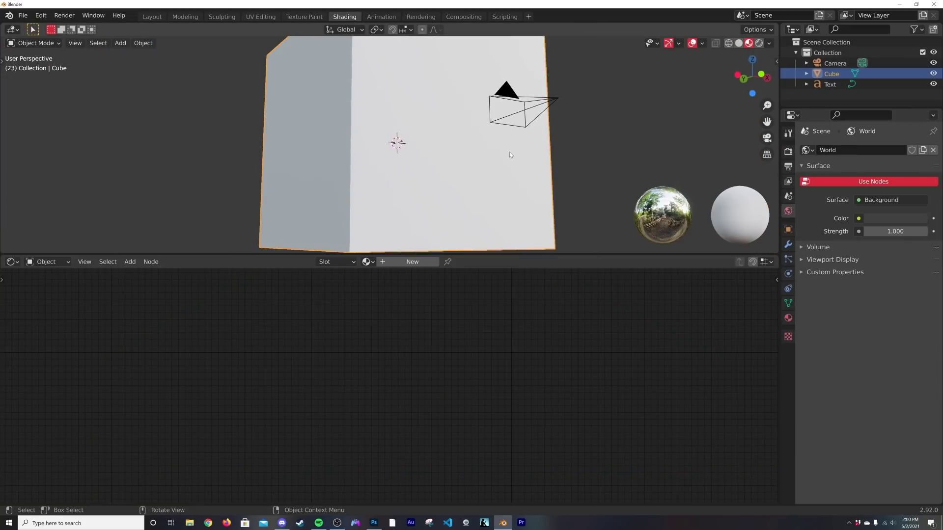
pyautogui.moveTo(498, 166); pyautogui.dragTo(479, 231, button='middle')
pyautogui.click(410, 262)
pyautogui.scroll(-3, 433, 330)
pyautogui.scroll(4, 493, 376)
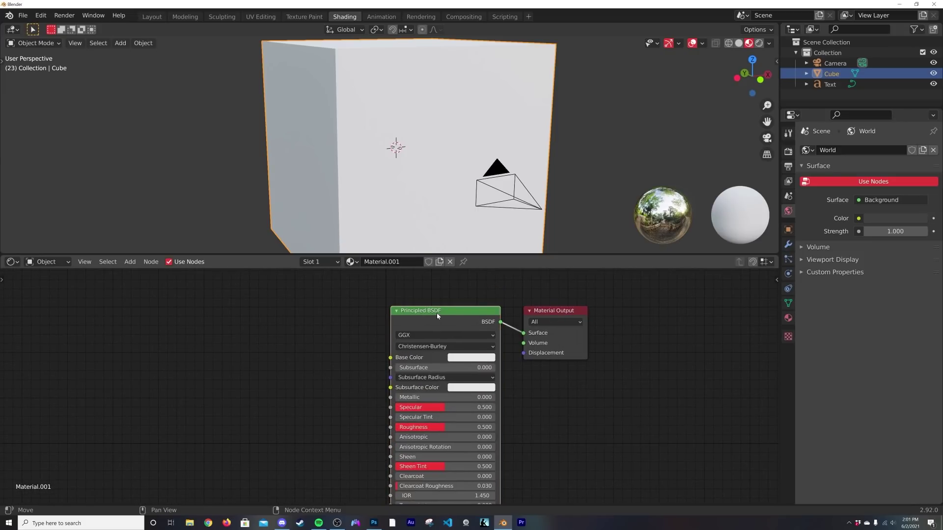
# - Replace the Principled BSDF with a Principled Volume node and connect its Volume output to the Material Output's Volume input
pyautogui.press('x')
pyautogui.hotkey('shift', 'a')
pyautogui.press('s')
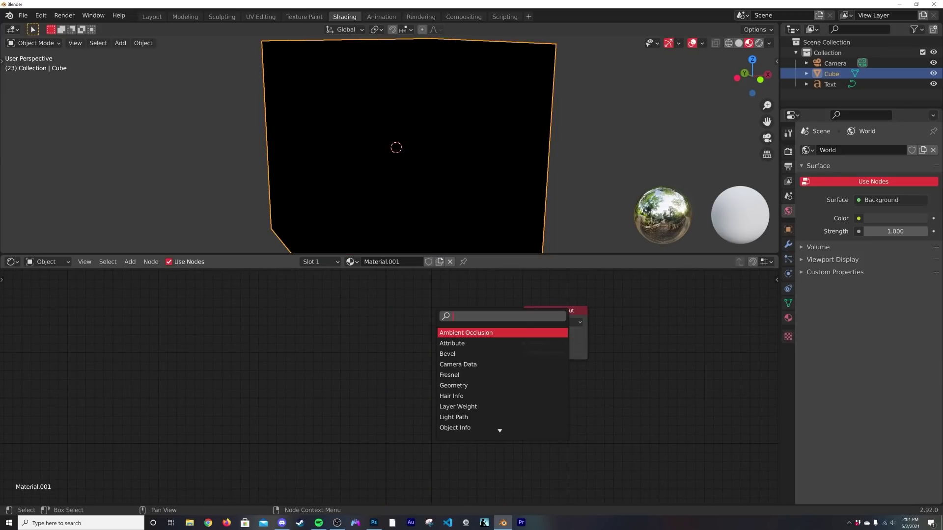
pyautogui.write('vol')
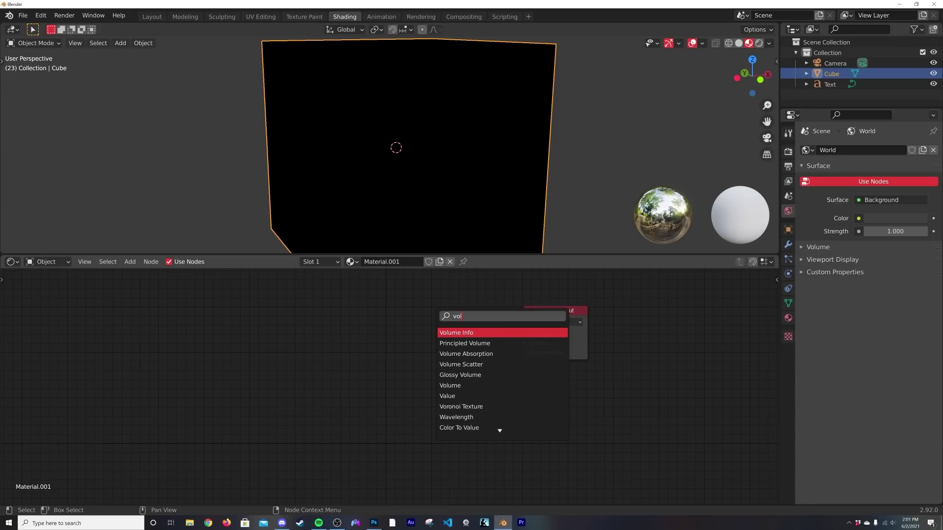
pyautogui.press('Down')
pyautogui.press('Return')
pyautogui.click(498, 326)
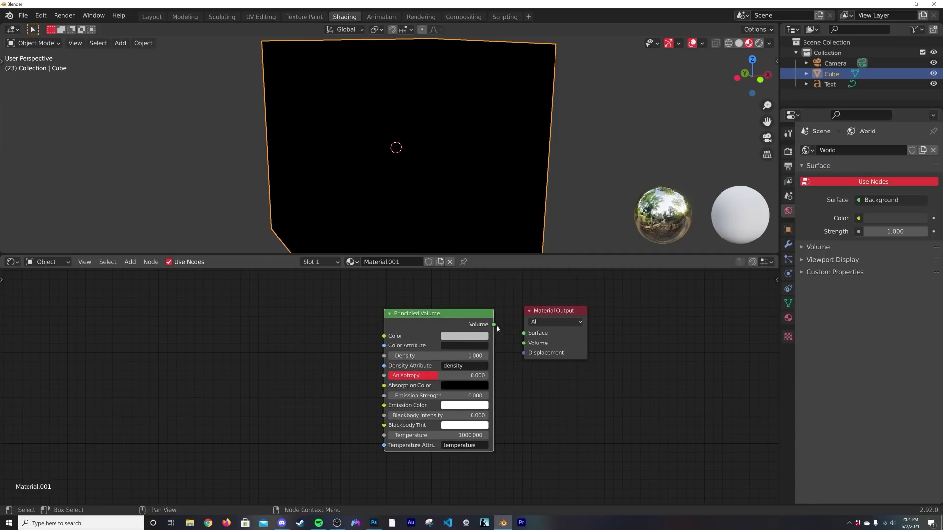
pyautogui.moveTo(493, 325); pyautogui.dragTo(531, 293)
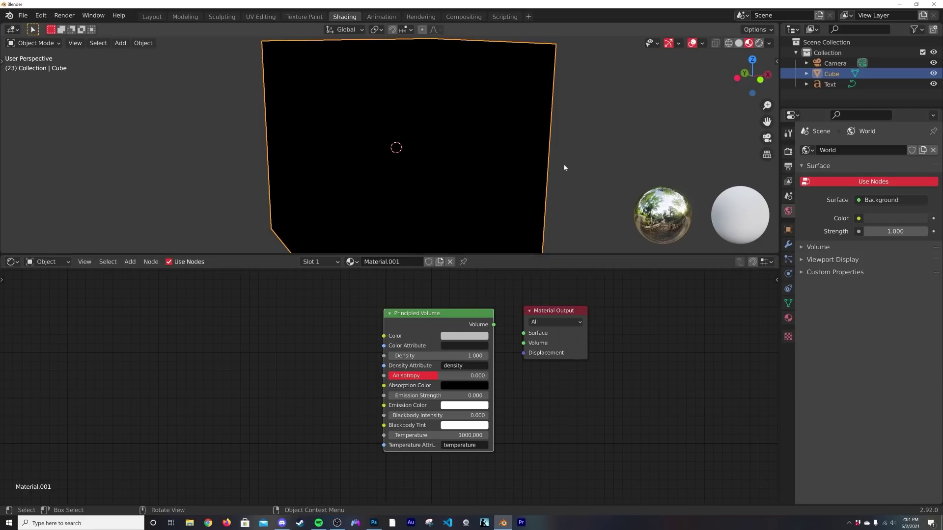
pyautogui.moveTo(494, 325); pyautogui.dragTo(523, 343)
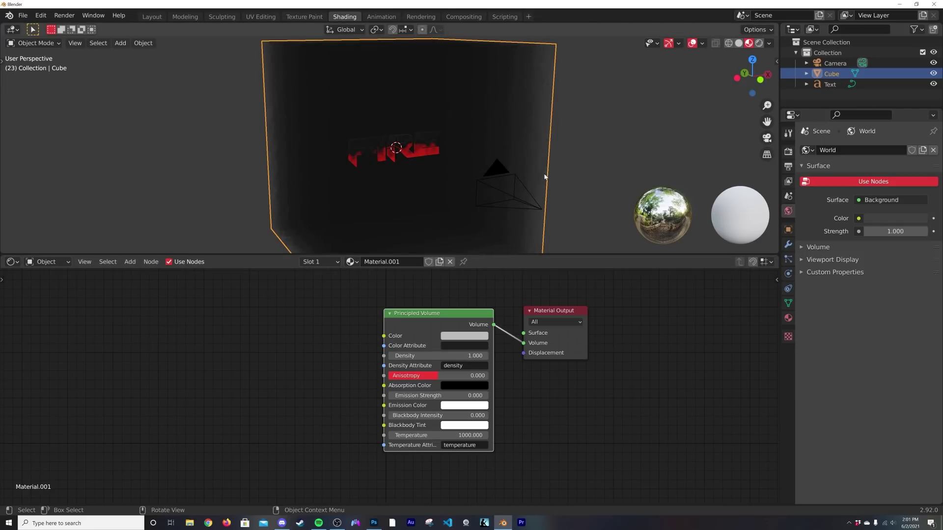
# - Preview the scene through the camera in rendered shading and set the world background colour to black
pyautogui.press('KP_0')
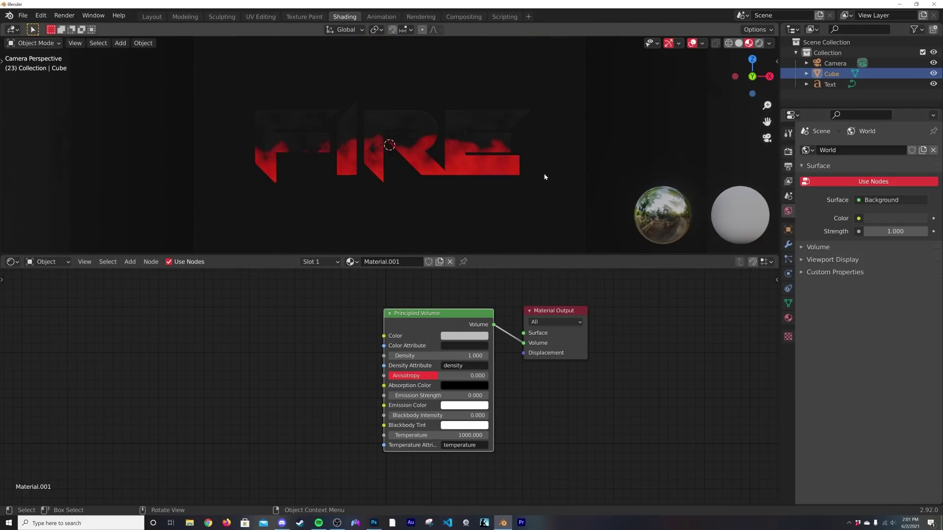
pyautogui.click(758, 44)
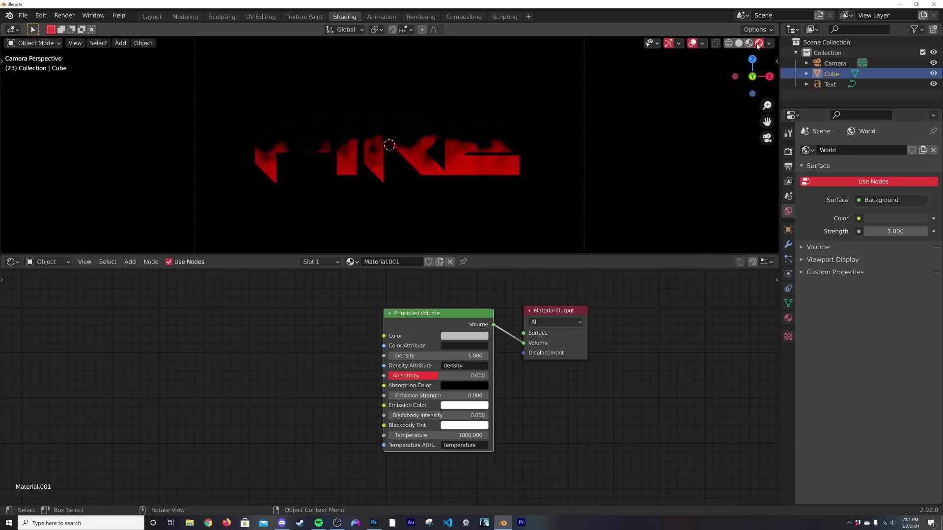
pyautogui.click(788, 181)
pyautogui.click(788, 210)
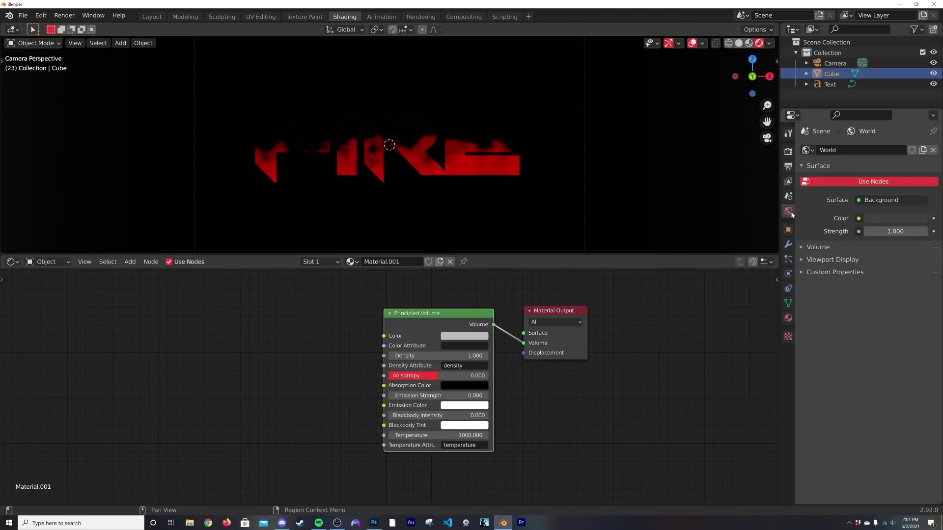
pyautogui.click(876, 218)
pyautogui.moveTo(919, 142); pyautogui.dragTo(918, 137)
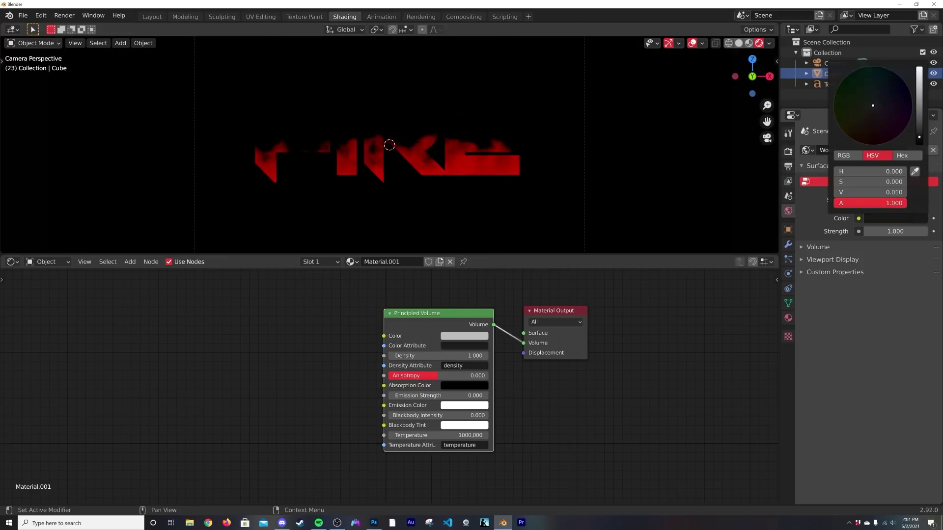
# - Set the Principled Volume's density to 0
pyautogui.doubleClick(437, 355)
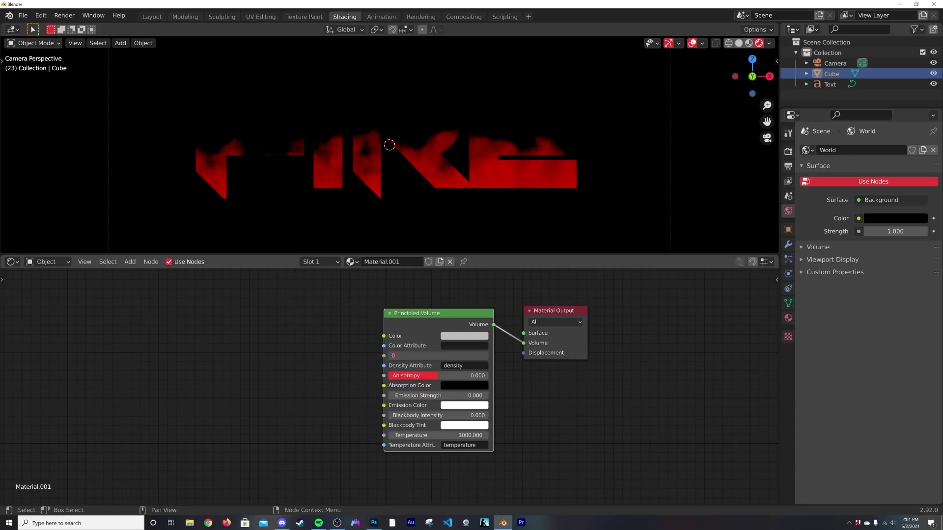
pyautogui.write('0')
pyautogui.press('Return')
# - Add a ColorRamp beside the Principled Volume node and connect its Color output to the Absorption Color input
pyautogui.moveTo(409, 343); pyautogui.dragTo(457, 329, button='middle')
pyautogui.hotkey('shift', 'a')
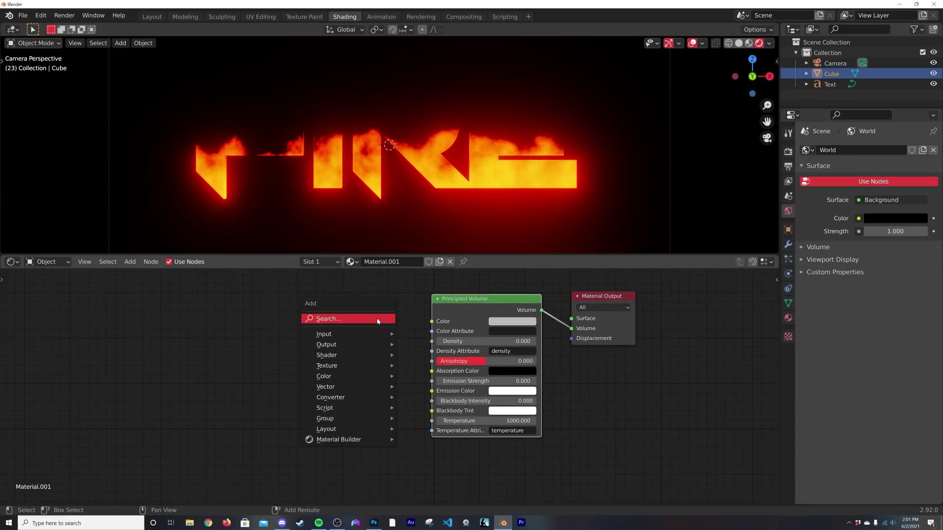
pyautogui.click(379, 321)
pyautogui.write('col')
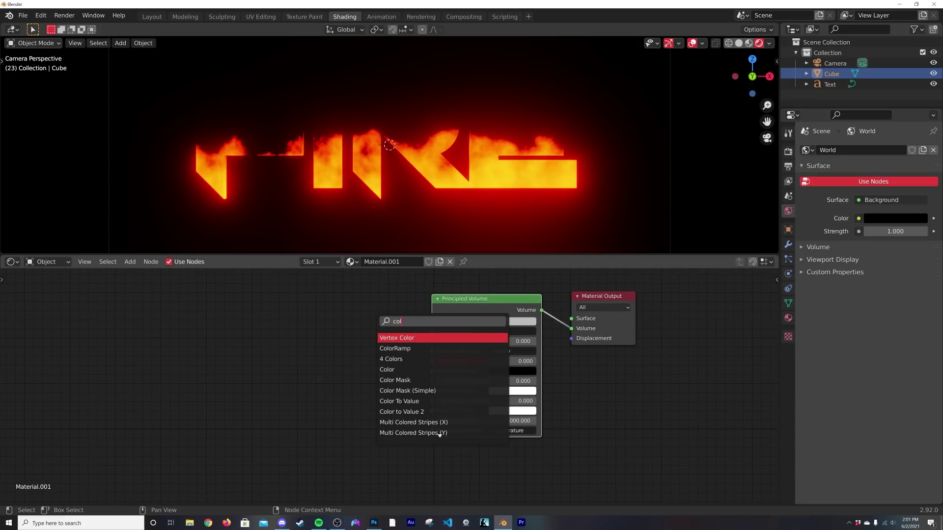
pyautogui.press('Down')
pyautogui.press('Up')
pyautogui.press('Down')
pyautogui.press('Return')
pyautogui.click(322, 360)
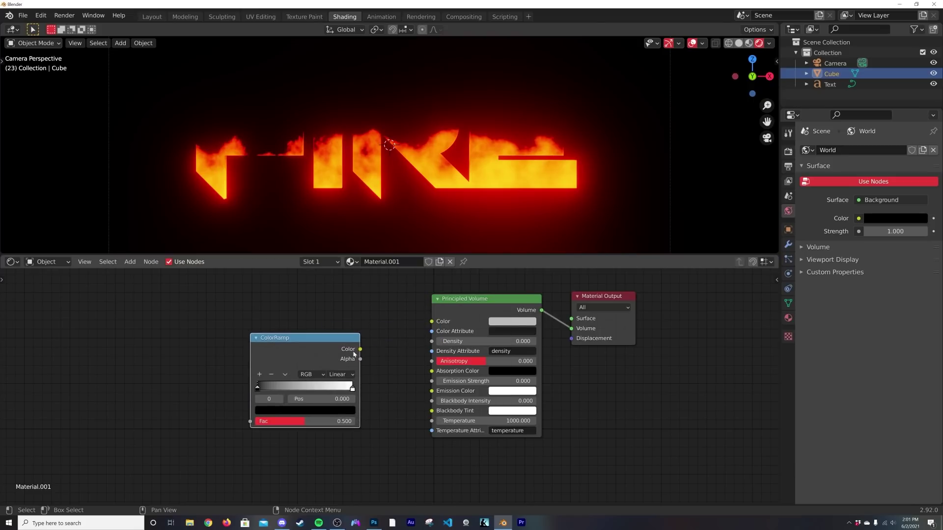
pyautogui.moveTo(360, 350); pyautogui.dragTo(431, 371)
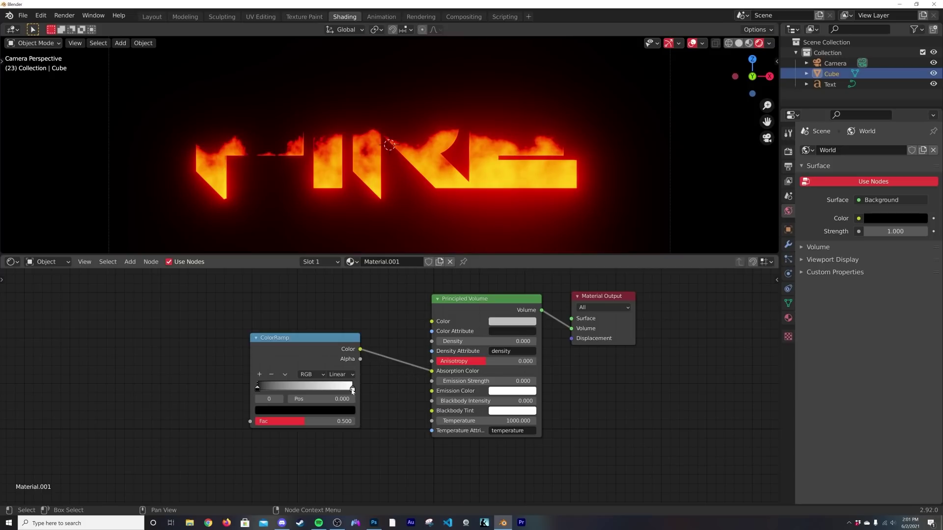
# - Change the ColorRamp's white stop to a bright, fully saturated red
pyautogui.click(352, 389)
pyautogui.click(339, 411)
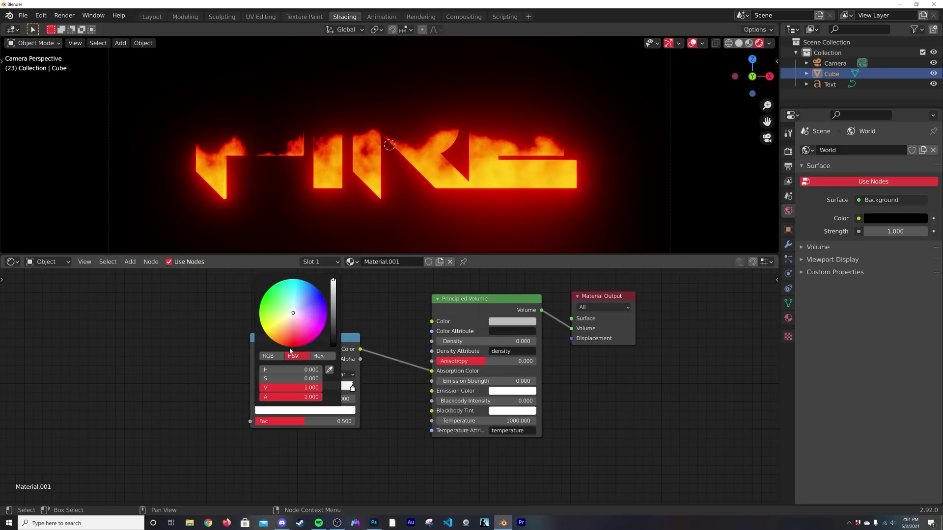
pyautogui.click(293, 345)
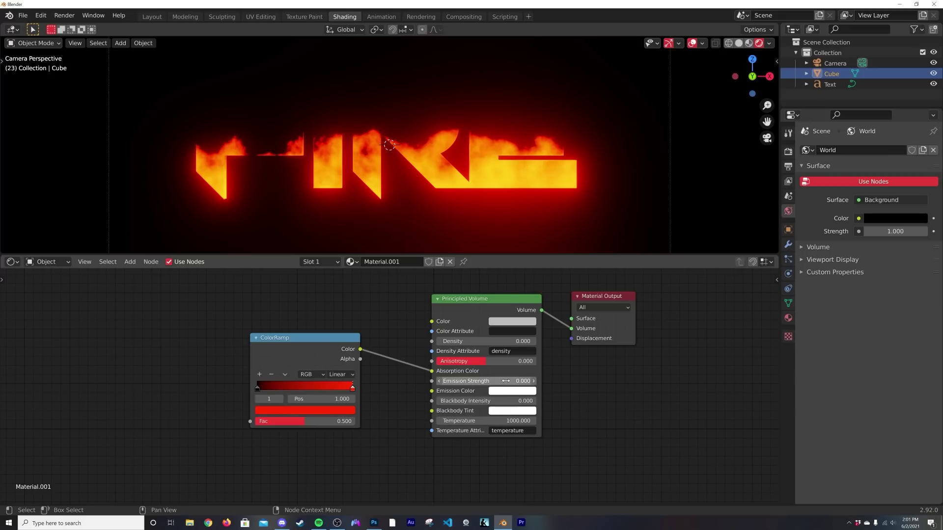
# - Set the volume's emission strength to 0.3 and reroute the ColorRamp's Color output to the Emission Color input
pyautogui.moveTo(483, 381); pyautogui.dragTo(513, 381)
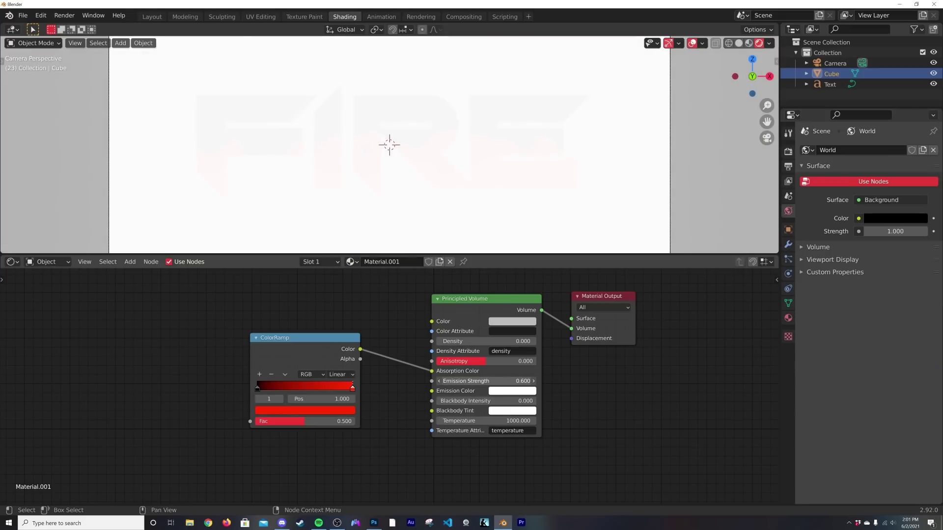
pyautogui.moveTo(486, 381); pyautogui.dragTo(403, 320)
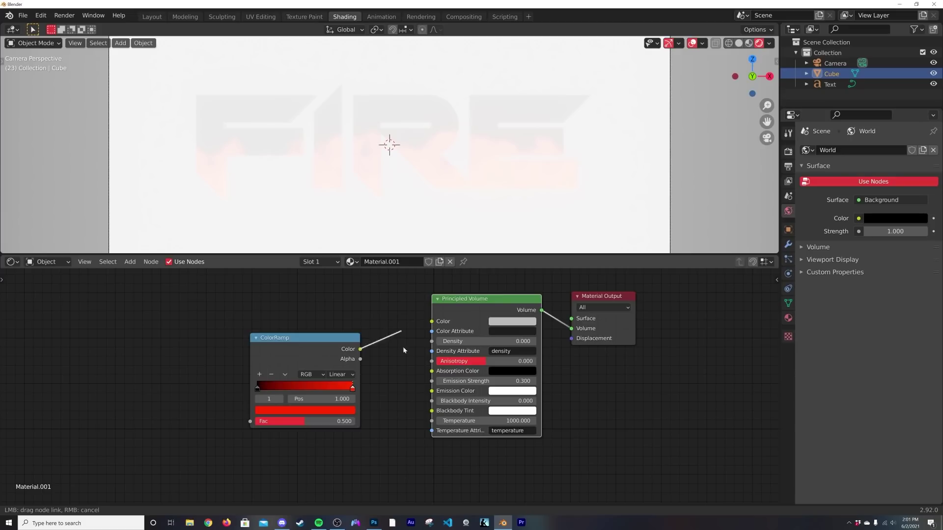
pyautogui.moveTo(417, 392); pyautogui.dragTo(432, 391)
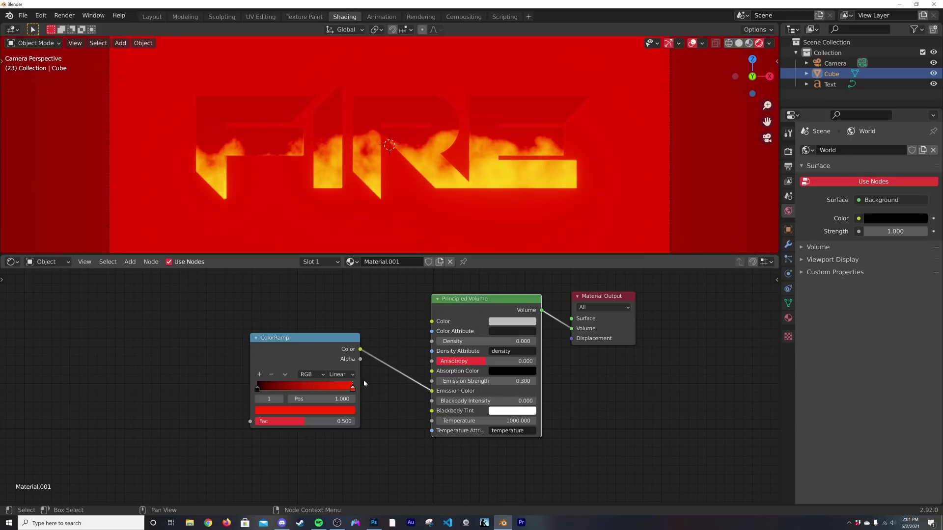
# - Move the ColorRamp closer to the Principled Volume node and check the glowing cube from outside before returning to the camera view
pyautogui.scroll(-1, 456, 159)
pyautogui.moveTo(307, 352); pyautogui.dragTo(334, 377)
pyautogui.moveTo(459, 172); pyautogui.dragTo(330, 126, button='middle')
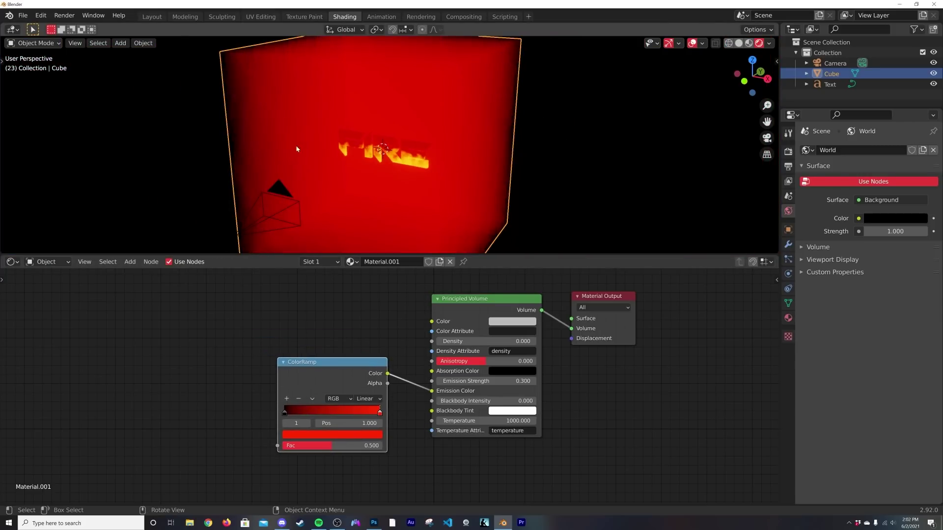
pyautogui.press('KP_0')
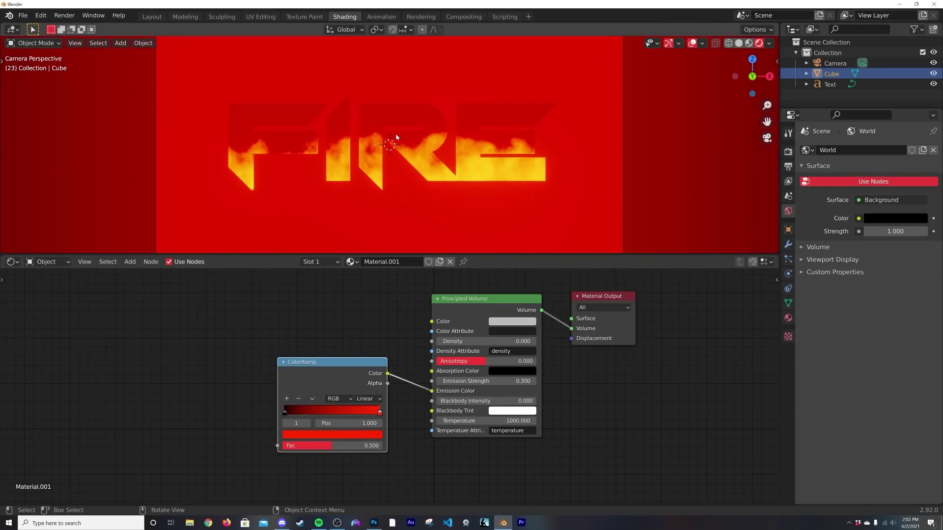
# - Add a Noise Texture node in front of the ColorRamp
pyautogui.moveTo(249, 356); pyautogui.dragTo(373, 336, button='middle')
pyautogui.hotkey('shift', 'a')
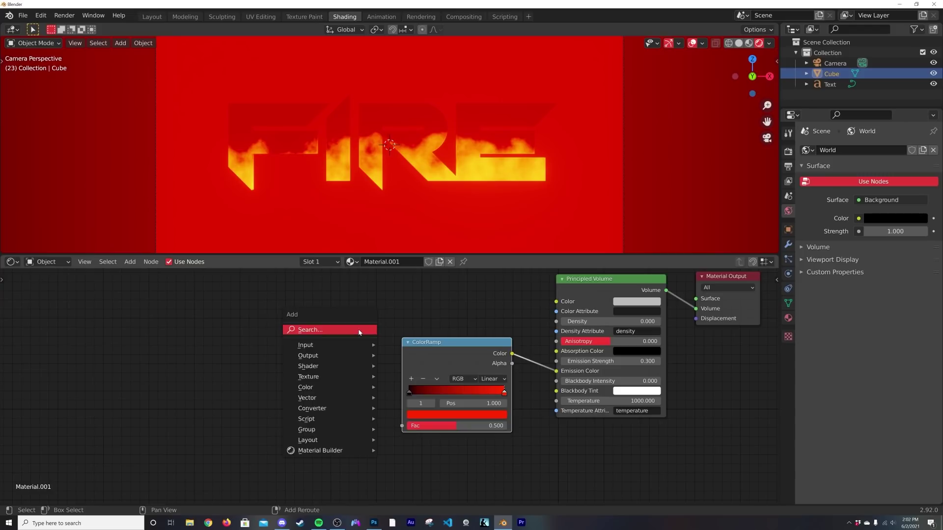
pyautogui.click(358, 330)
pyautogui.write('noise')
pyautogui.press('Down')
pyautogui.press('Up')
pyautogui.press('Return')
# - Apply the cube's object transform and return to the camera view
pyautogui.scroll(-3, 504, 115)
pyautogui.moveTo(504, 114); pyautogui.dragTo(512, 178, button='middle')
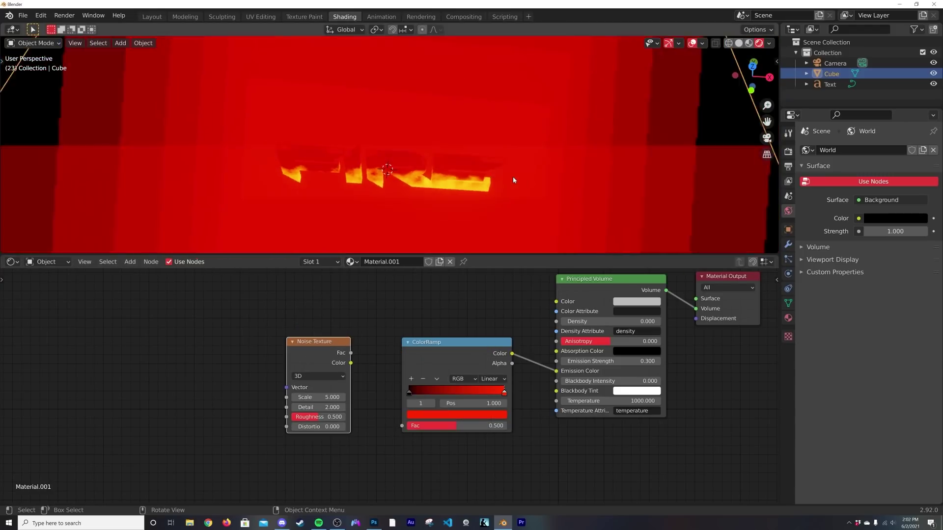
pyautogui.scroll(-3, 512, 178)
pyautogui.hotkey('ctrl', 'a')
pyautogui.click(554, 162)
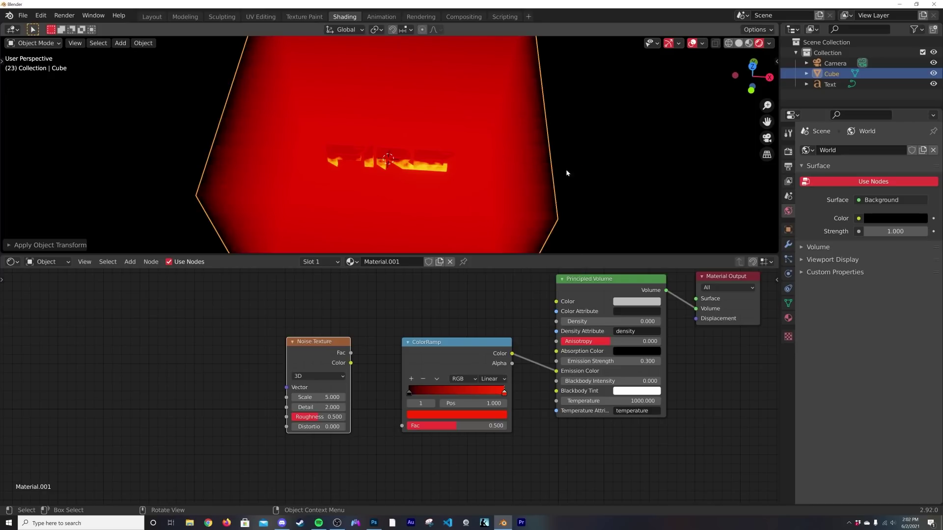
pyautogui.moveTo(555, 164); pyautogui.dragTo(440, 79, button='middle')
pyautogui.press('KP_0')
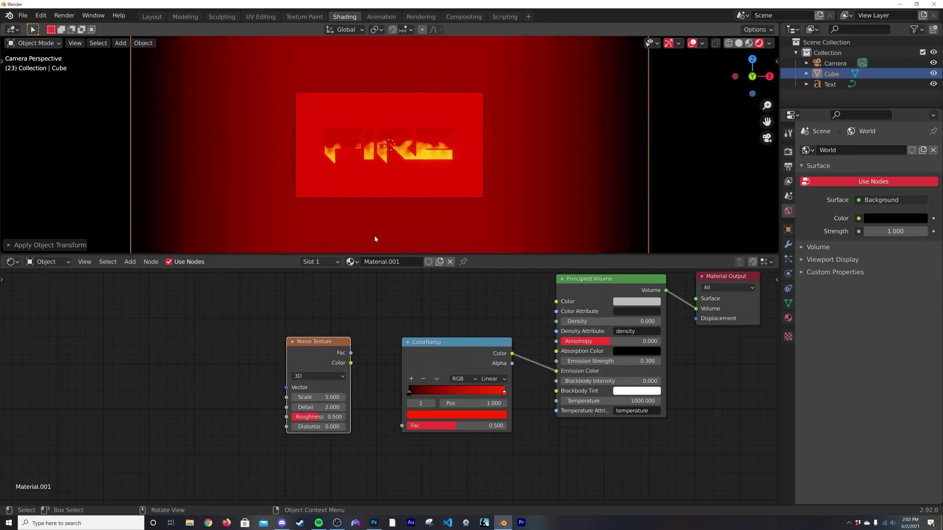
# - Connect the Noise Texture's Fac output to the ColorRamp's Fac input
pyautogui.scroll(2, 327, 353)
pyautogui.moveTo(337, 340); pyautogui.dragTo(410, 441)
pyautogui.scroll(-1, 305, 325)
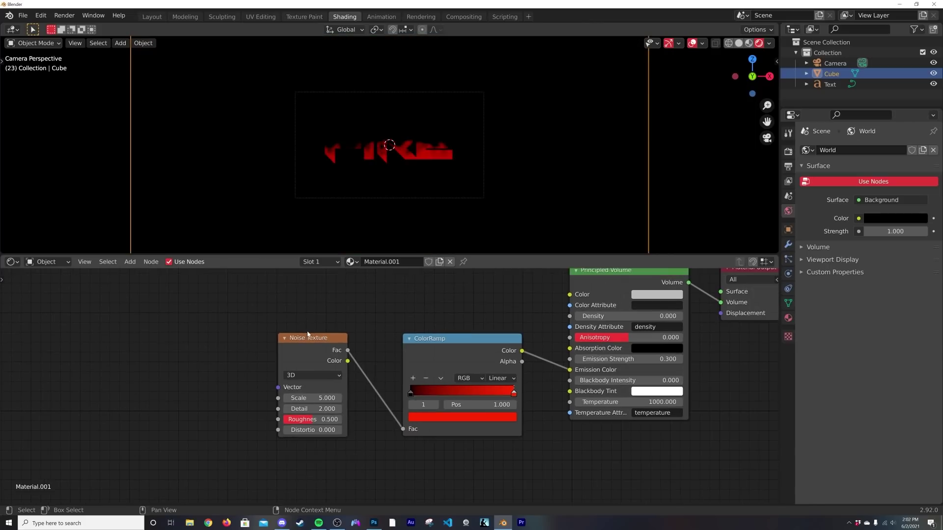
# - Add Texture Coordinate and Mapping nodes to the Noise Texture, feeding the Mapping node's Vector from the Object output
pyautogui.hotkey('ctrl', 't')
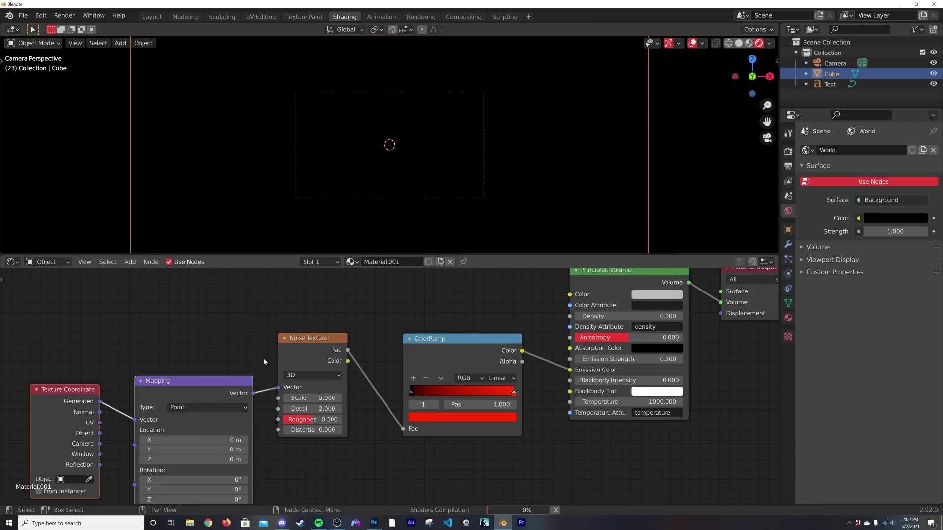
pyautogui.moveTo(130, 417); pyautogui.dragTo(177, 411, button='middle')
pyautogui.moveTo(148, 427); pyautogui.dragTo(182, 413)
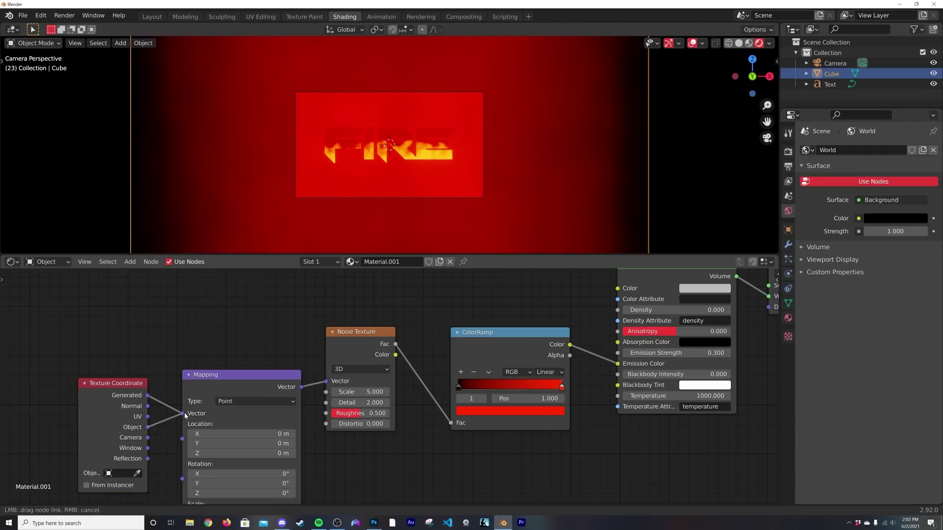
# - Move the ColorRamp's black stop to position 0.556 and fit the camera frame in the viewport
pyautogui.scroll(2, 346, 359)
pyautogui.scroll(3, 344, 359)
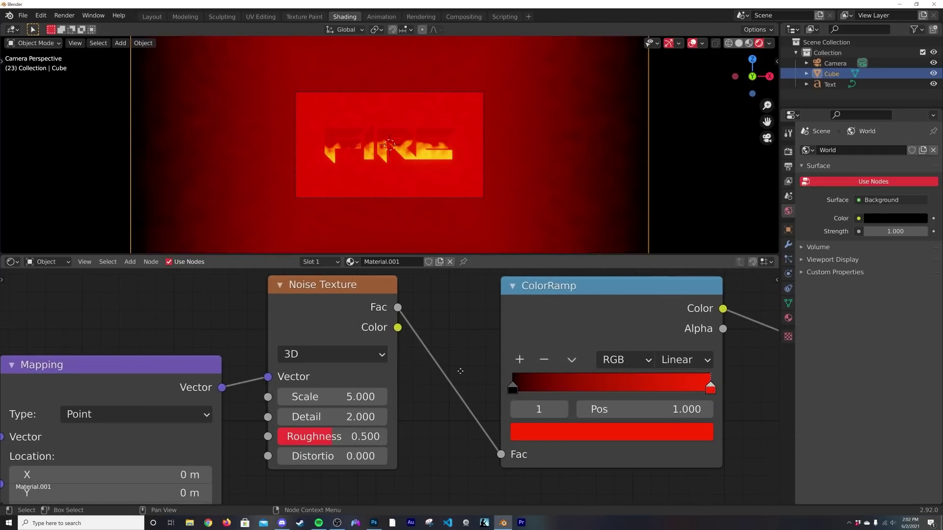
pyautogui.moveTo(461, 370); pyautogui.dragTo(348, 364, button='middle')
pyautogui.moveTo(402, 381); pyautogui.dragTo(518, 377)
pyautogui.press('Home')
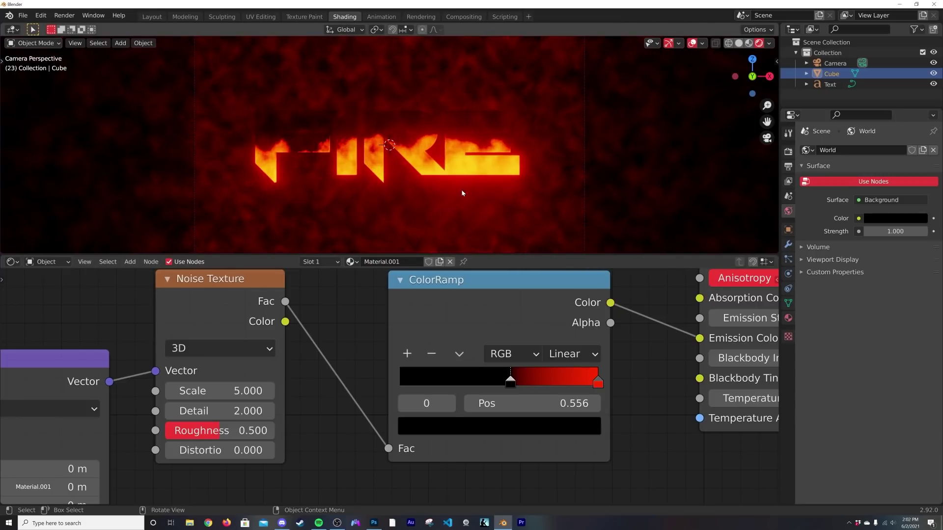
# - Open the render settings and check the render engine and the Motion Blur option
pyautogui.click(787, 153)
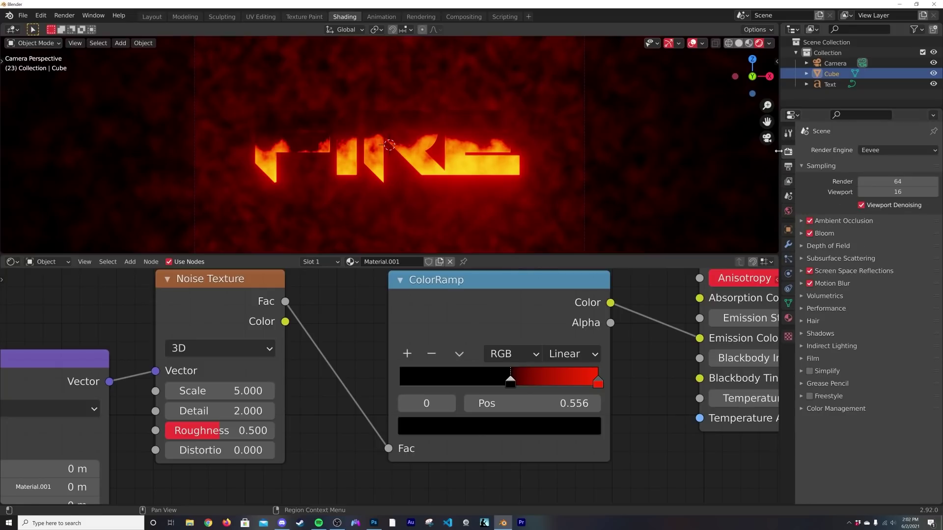
pyautogui.click(893, 151)
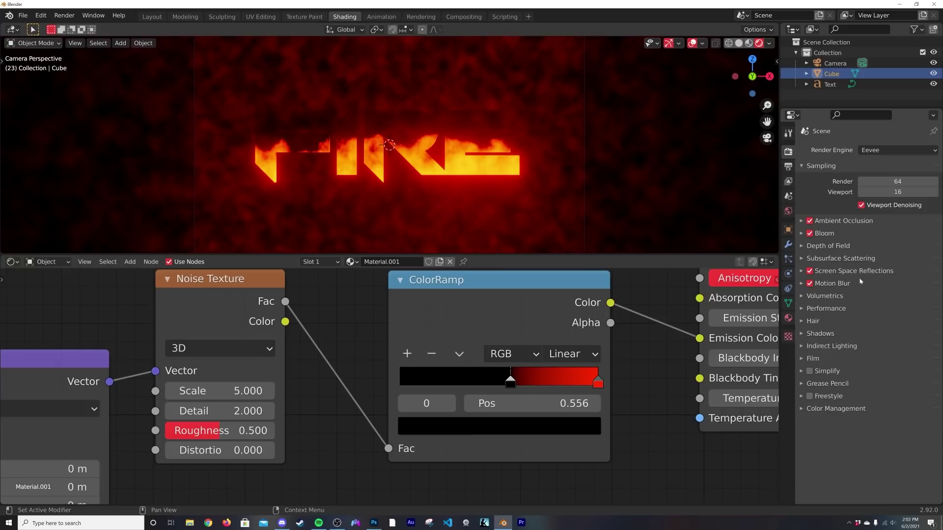
pyautogui.click(810, 284)
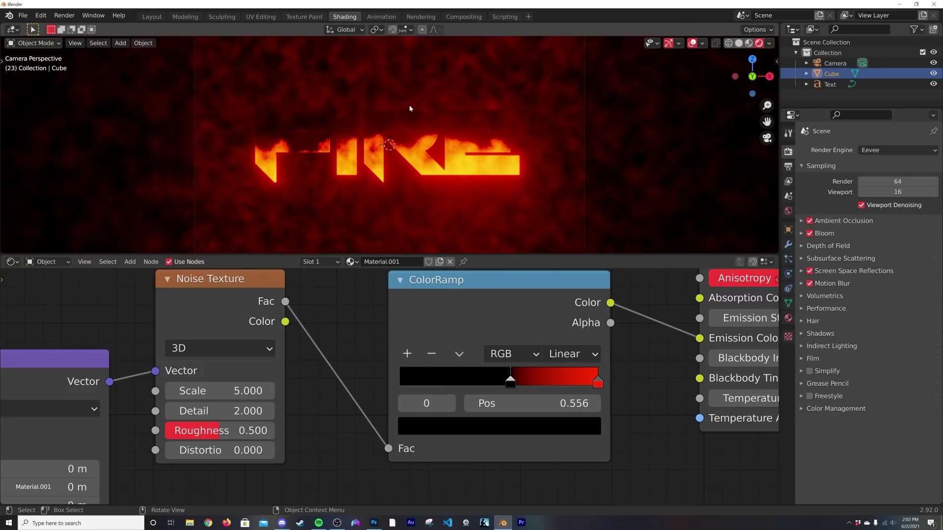
# - Move the ColorRamp's black stop to position 0.548 and set the Noise Texture's Scale to 1.910 and Detail to 12
pyautogui.moveTo(511, 383)
pyautogui.mouseDown()
pyautogui.moveTo(521, 388)
pyautogui.moveTo(509, 388)
pyautogui.mouseUp()
pyautogui.moveTo(285, 400); pyautogui.dragTo(391, 385, button='middle')
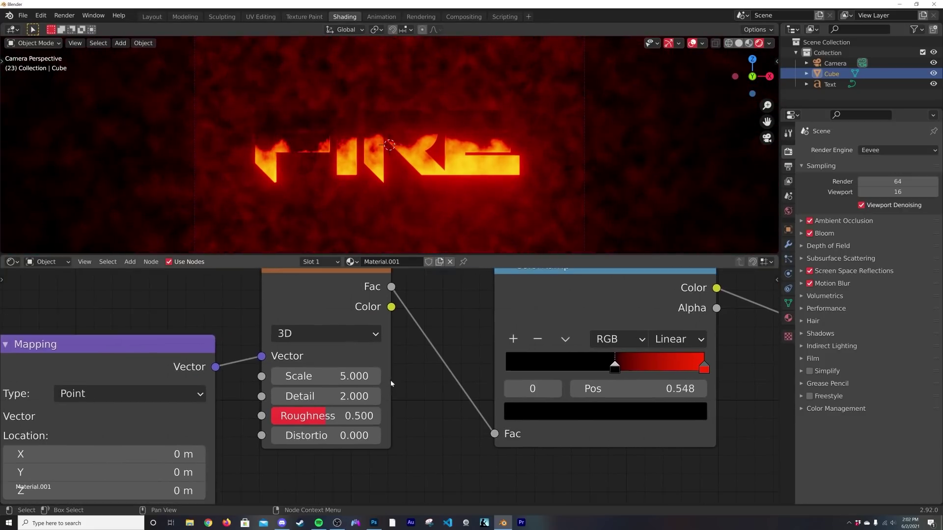
pyautogui.keyDown('shift'); pyautogui.moveTo(326, 376); pyautogui.dragTo(281, 376); pyautogui.keyUp('shift')
pyautogui.doubleClick(339, 397)
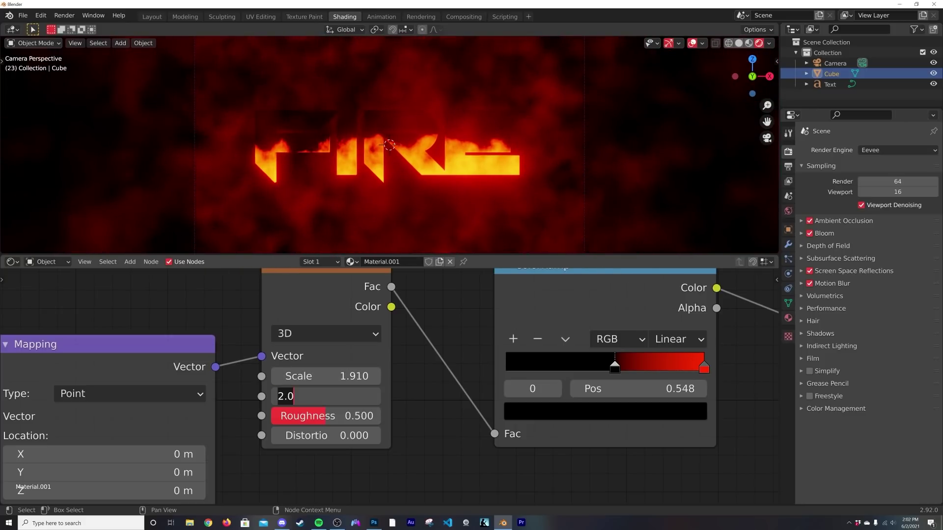
pyautogui.write('12')
pyautogui.press('Return')
pyautogui.scroll(-3, 417, 175)
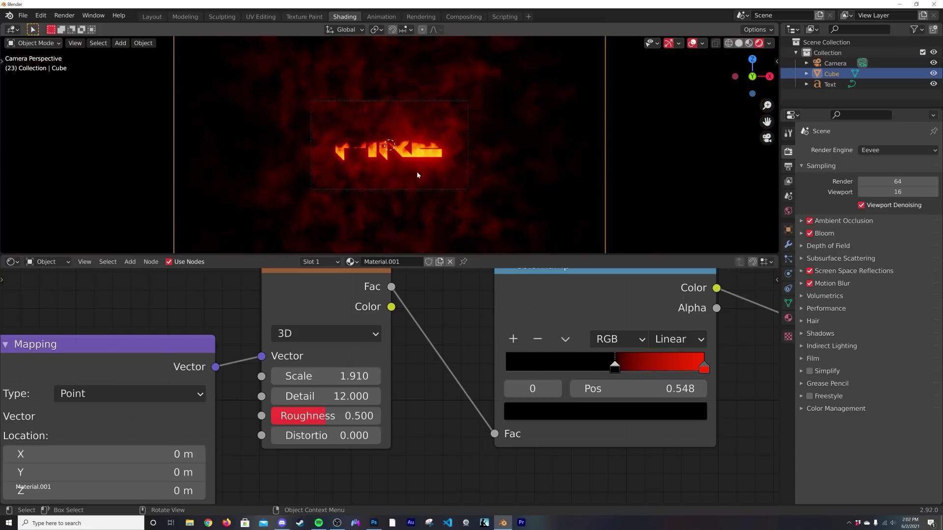
pyautogui.scroll(3, 417, 175)
# - Move the Texture Coordinate and Mapping nodes farther from the Noise Texture to make room for another node
pyautogui.moveTo(327, 358); pyautogui.dragTo(553, 331, button='middle')
pyautogui.scroll(-2, 442, 319)
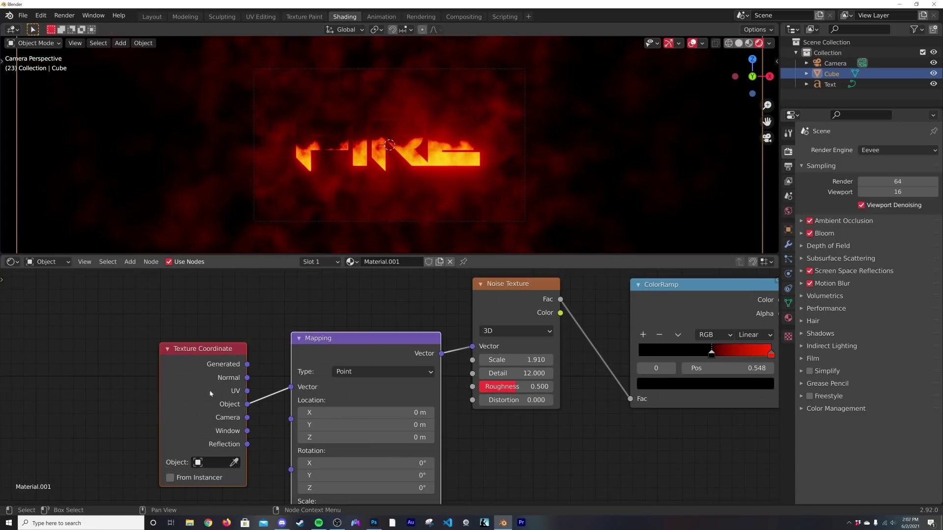
pyautogui.press('g')
pyautogui.click(277, 358)
pyautogui.scroll(2, 393, 343)
pyautogui.moveTo(411, 340); pyautogui.dragTo(464, 349, button='middle')
# - Insert a Musgrave Texture node between the Mapping and Noise Texture nodes and set its Scale to 0.390
pyautogui.hotkey('shift', 'a')
pyautogui.click(454, 315)
pyautogui.write('mus')
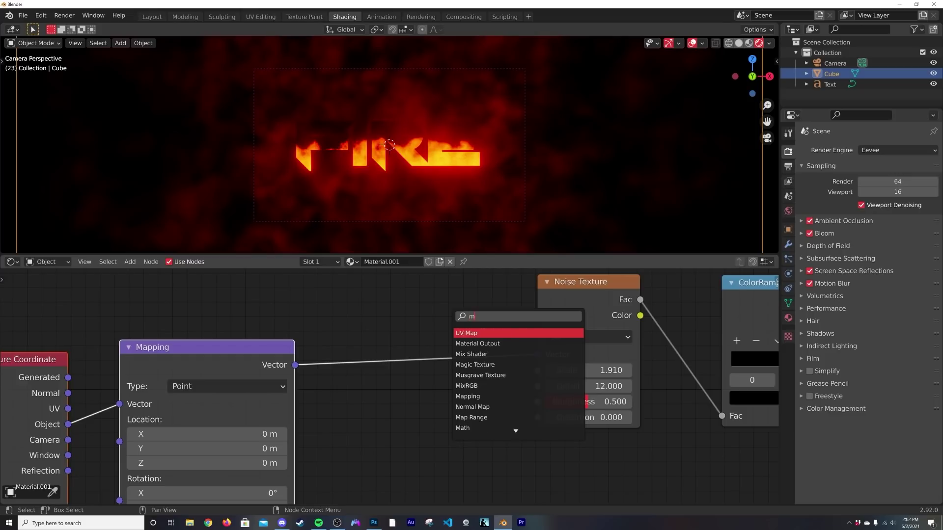
pyautogui.click(474, 333)
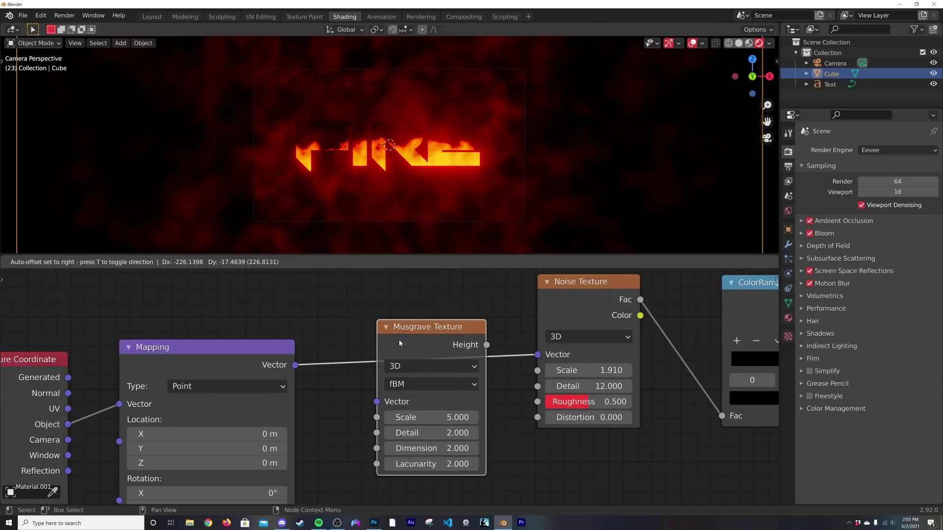
pyautogui.click(399, 339)
pyautogui.moveTo(435, 417); pyautogui.dragTo(212, 417)
pyautogui.scroll(1, 425, 172)
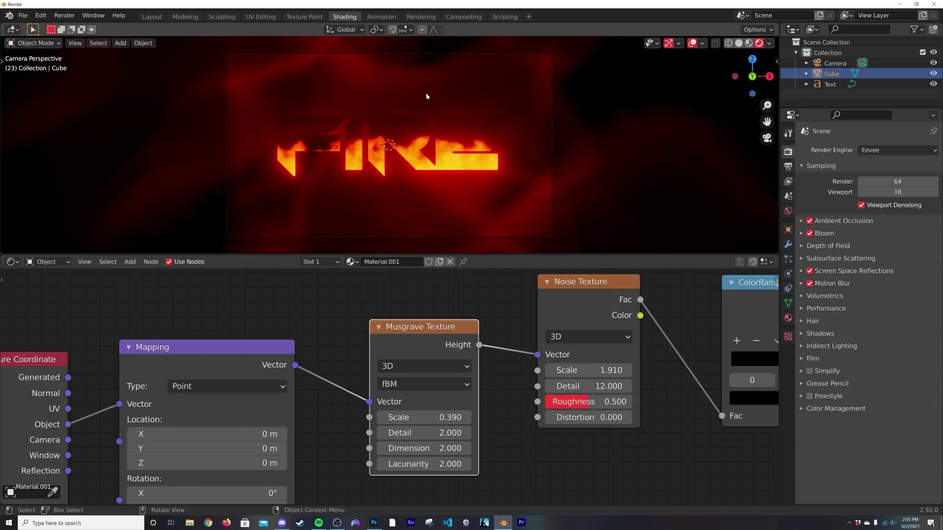
# - Set the volume shader's Emission Strength to 0.500
pyautogui.moveTo(655, 338); pyautogui.dragTo(386, 371, button='middle')
pyautogui.scroll(-5, 385, 371)
pyautogui.moveTo(521, 396); pyautogui.dragTo(395, 386, button='middle')
pyautogui.scroll(5, 395, 386)
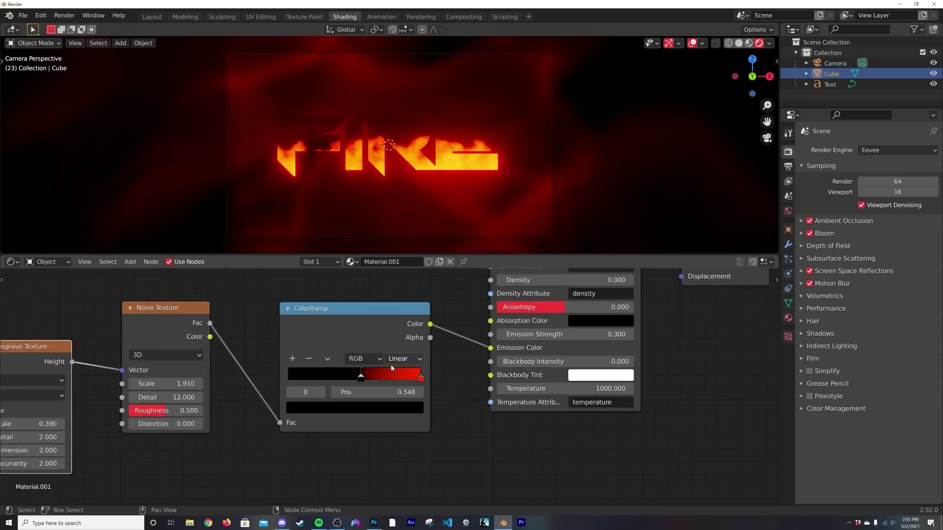
pyautogui.click(428, 383)
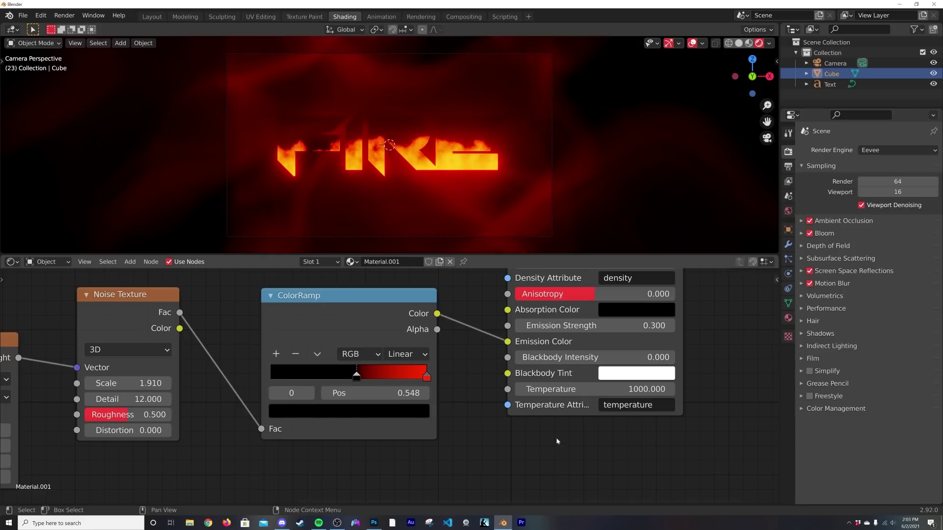
pyautogui.moveTo(598, 327)
pyautogui.mouseDown()
pyautogui.moveTo(668, 328)
pyautogui.moveTo(609, 327)
pyautogui.mouseUp()
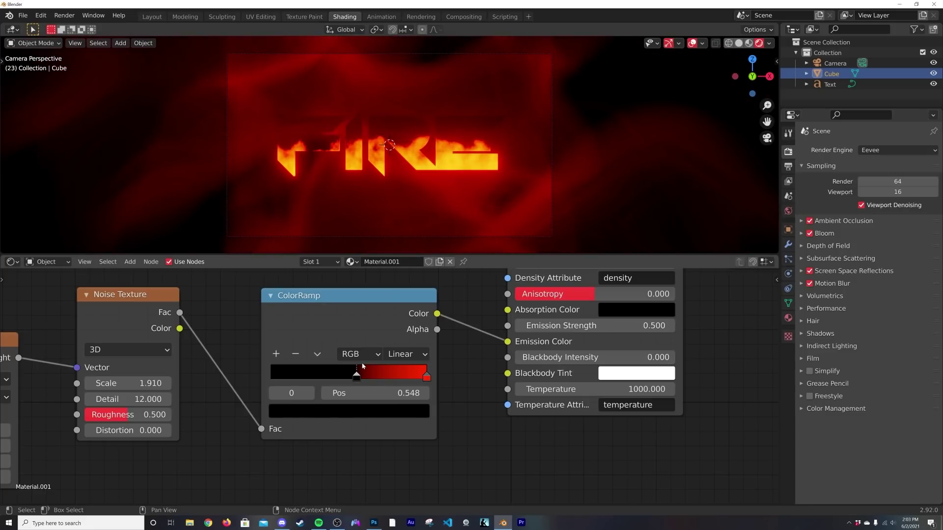
# - Render the current frame as an image, inspect the letters and red atmosphere up close, and close the render result
pyautogui.click(64, 15)
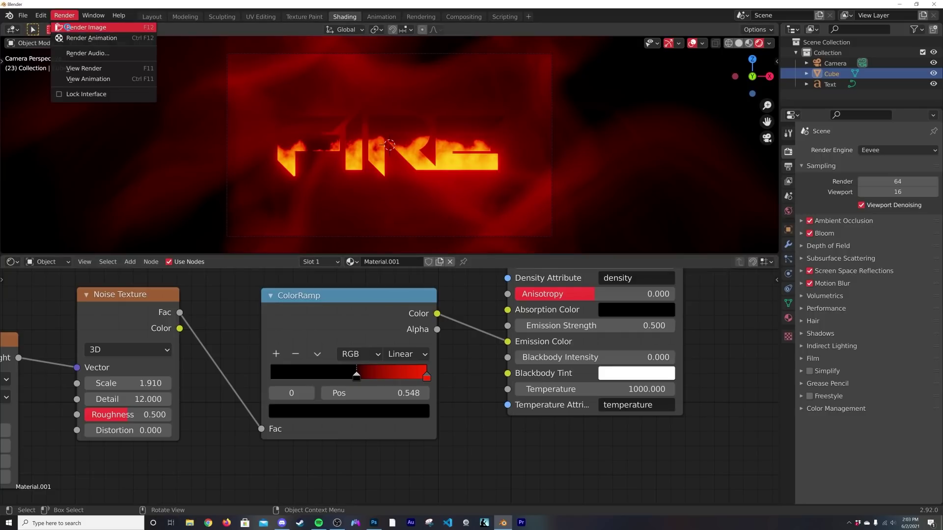
pyautogui.click(67, 27)
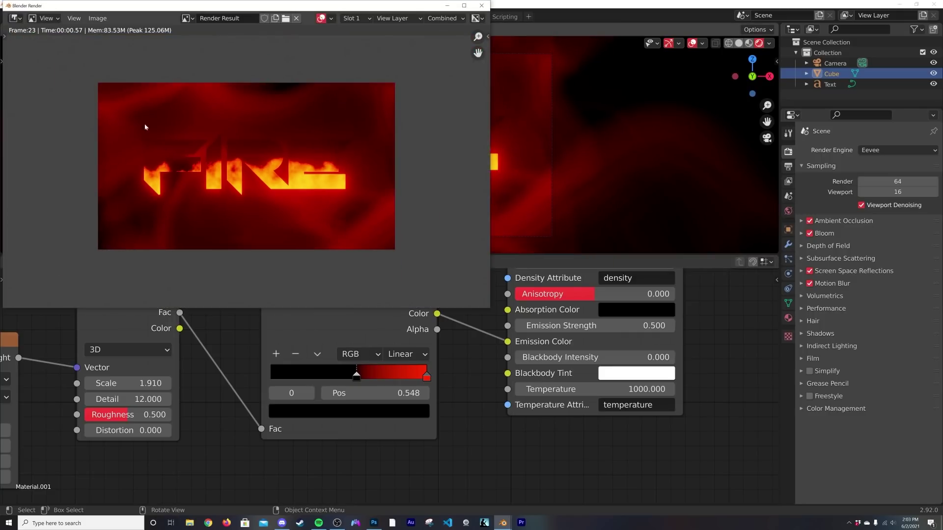
pyautogui.scroll(1, 252, 147)
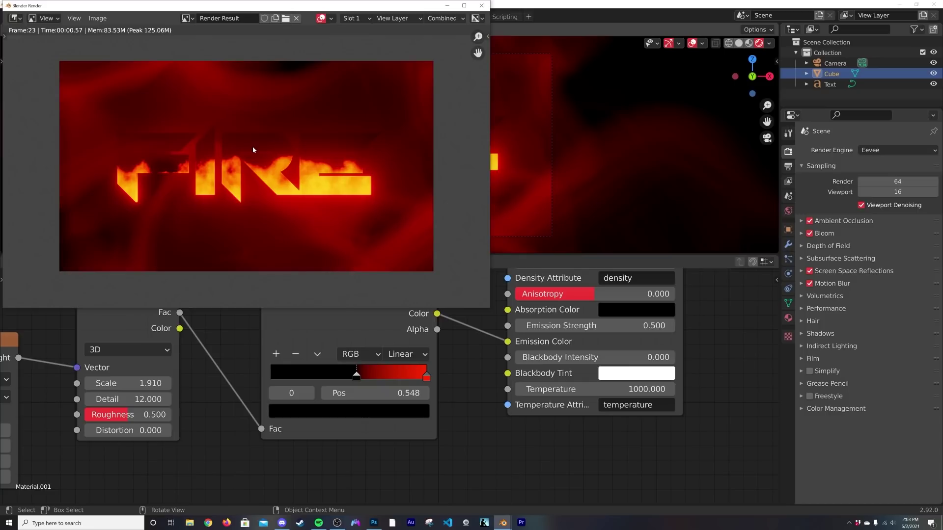
pyautogui.scroll(1, 214, 199)
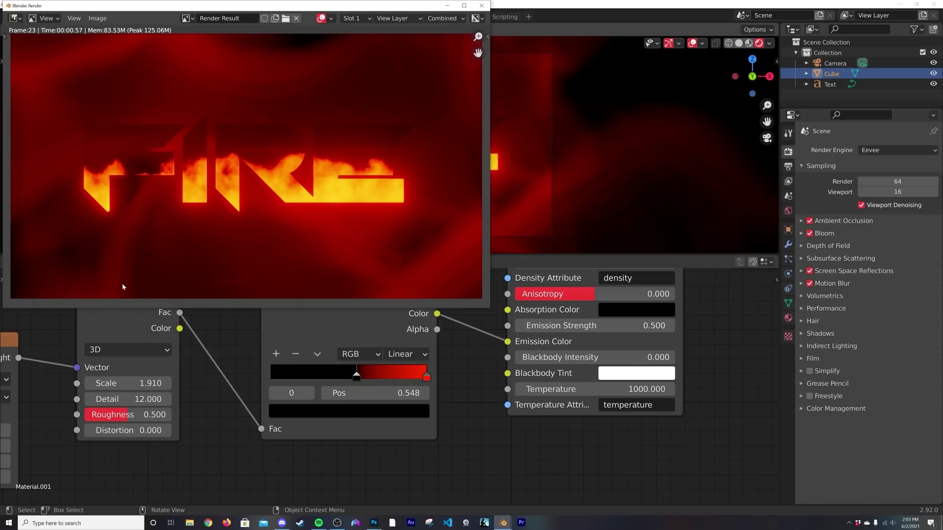
pyautogui.scroll(-2, 340, 136)
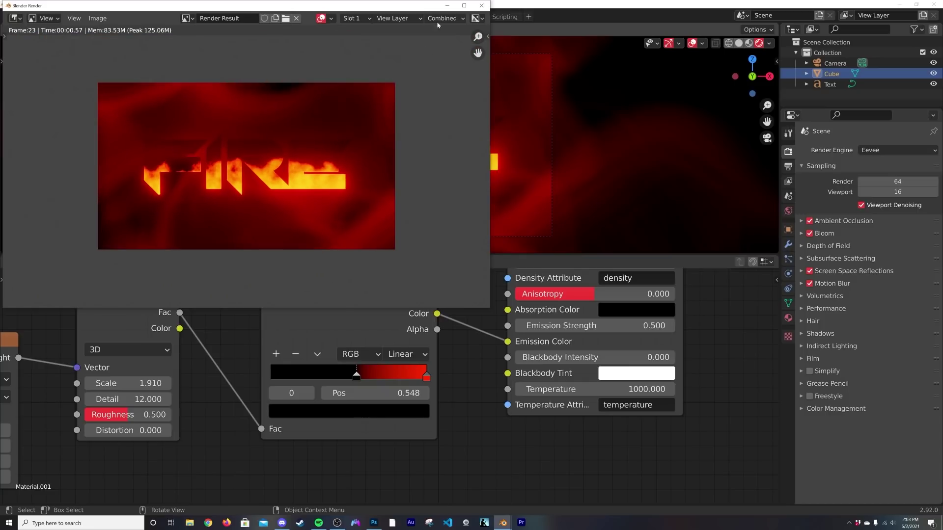
pyautogui.click(481, 5)
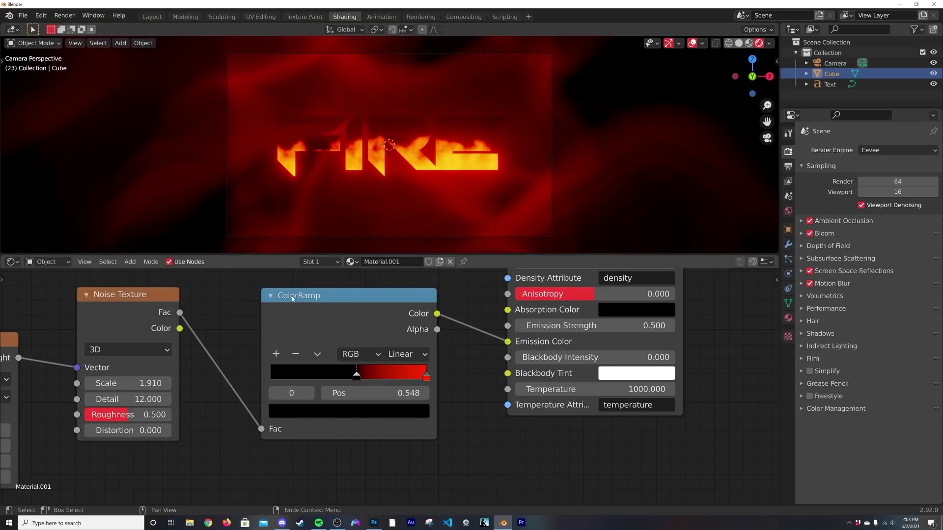
# - Switch the Noise Texture to 4D, try out a higher W value and restore it to 0
pyautogui.click(131, 351)
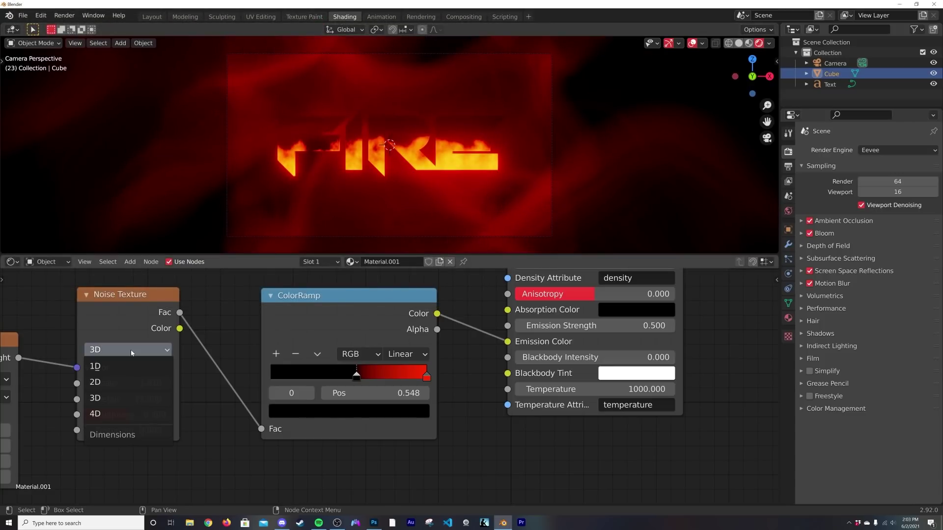
pyautogui.moveTo(72, 397); pyautogui.dragTo(319, 360, button='middle')
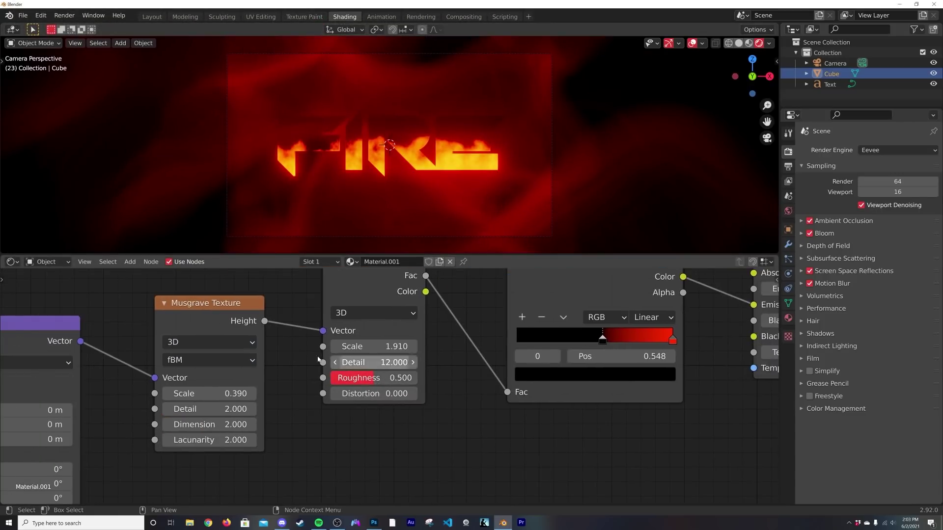
pyautogui.click(204, 350)
pyautogui.click(209, 343)
pyautogui.click(373, 313)
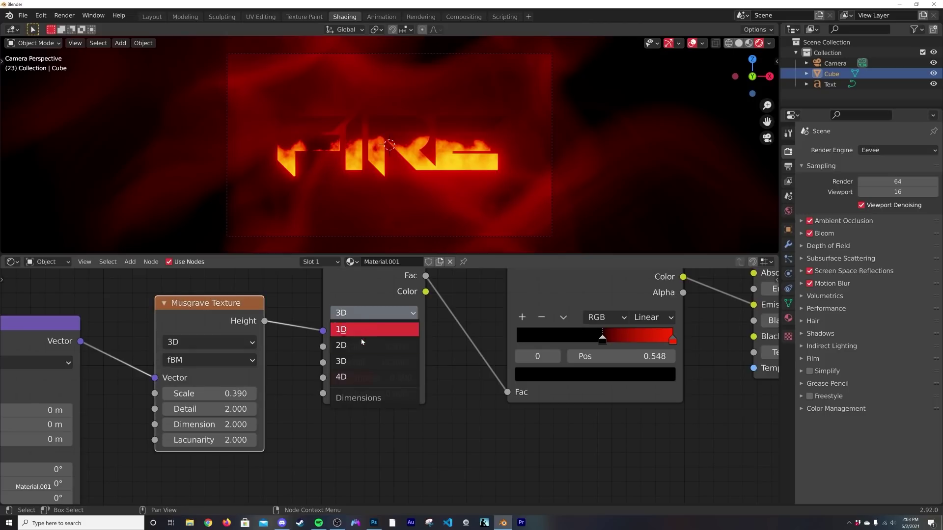
pyautogui.click(359, 377)
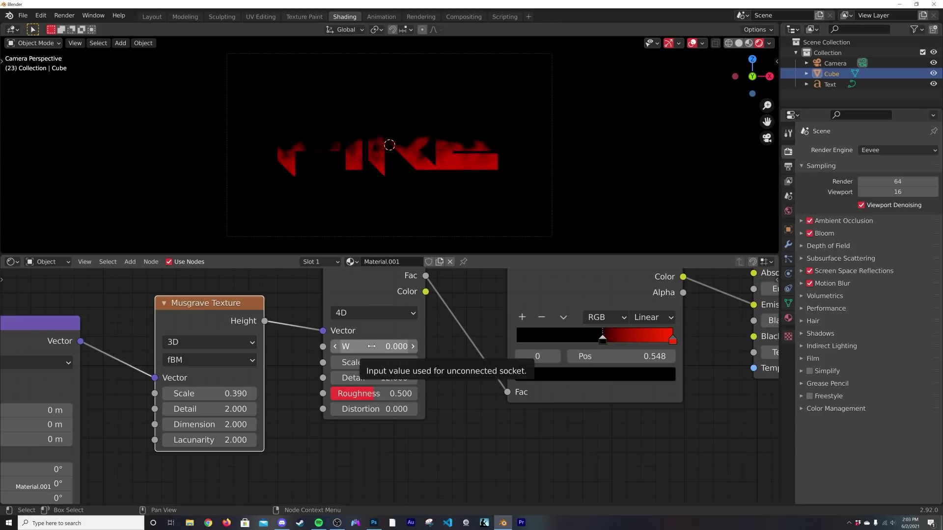
pyautogui.moveTo(372, 346); pyautogui.dragTo(589, 346)
pyautogui.hotkey('ctrl', 'z')
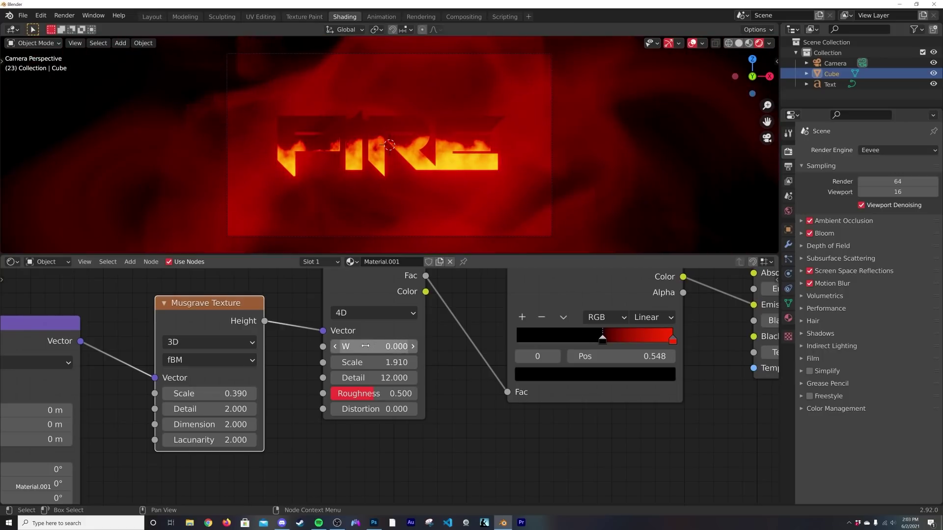
# - Switch the Musgrave Texture to 4D and set its W value to 14.330
pyautogui.click(212, 342)
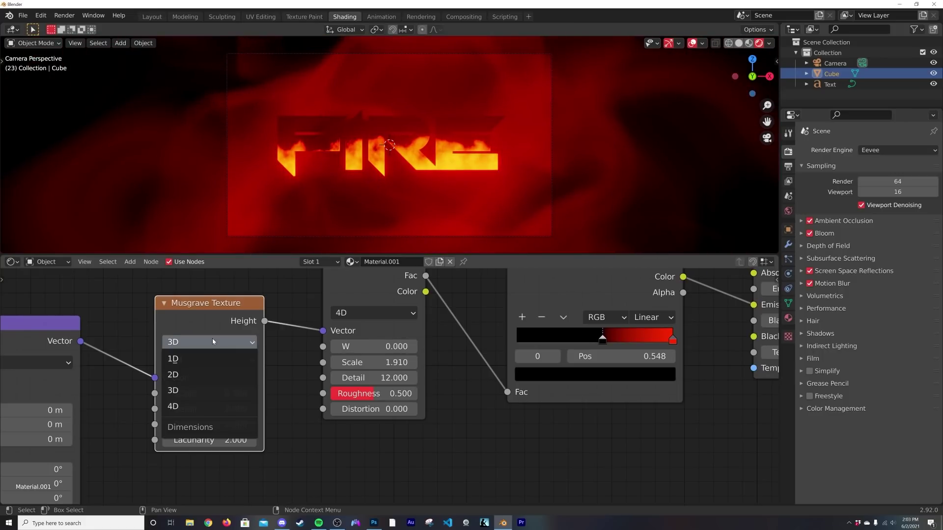
pyautogui.click(204, 406)
pyautogui.moveTo(208, 382); pyautogui.dragTo(340, 380, button='middle')
pyautogui.moveTo(348, 393); pyautogui.dragTo(843, 392)
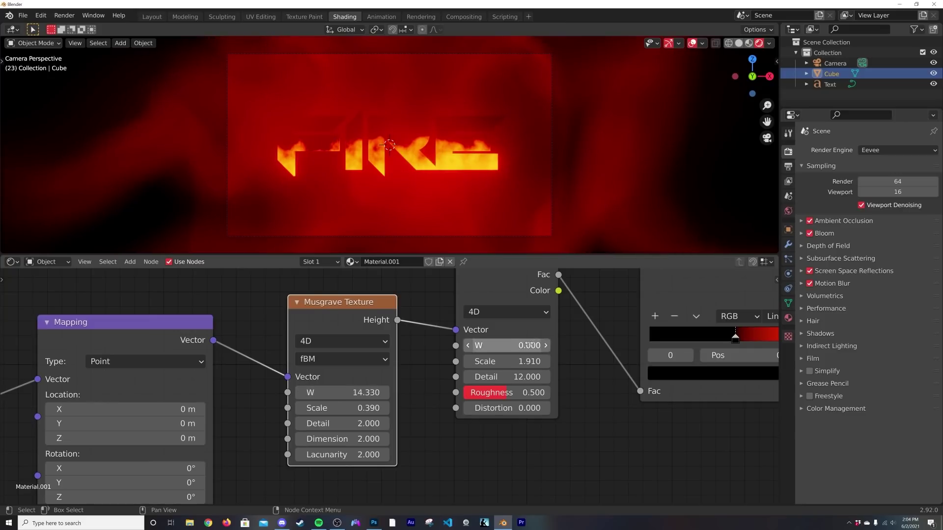
# - Move the ColorRamp's black stop to position 0.594
pyautogui.moveTo(739, 336); pyautogui.dragTo(517, 345, button='middle')
pyautogui.moveTo(515, 353); pyautogui.dragTo(522, 353)
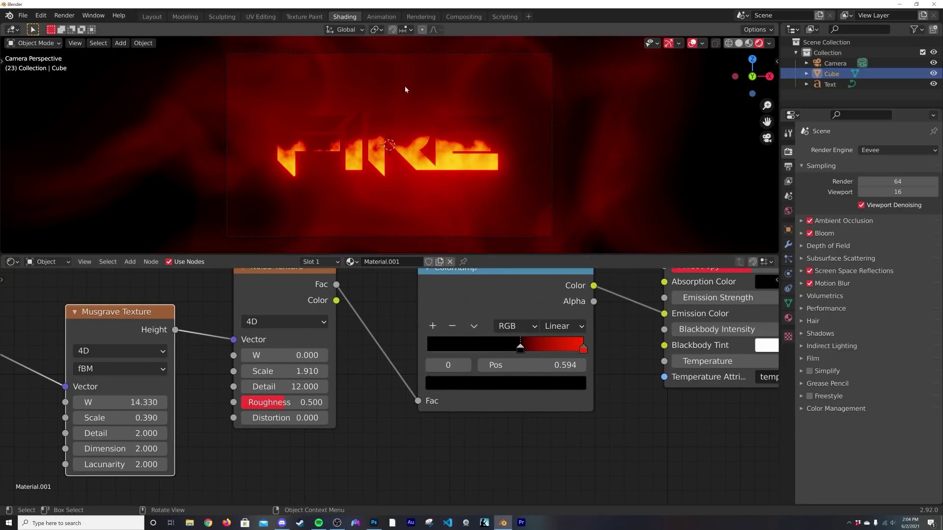
pyautogui.scroll(2, 393, 116)
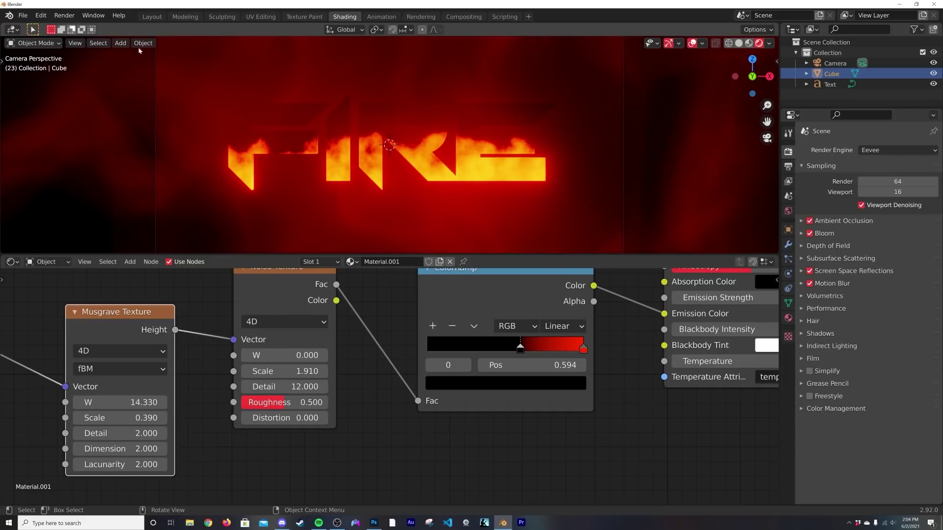
# - Render a test image with the adjusted volume, check it and close the render result
pyautogui.click(65, 16)
pyautogui.click(76, 28)
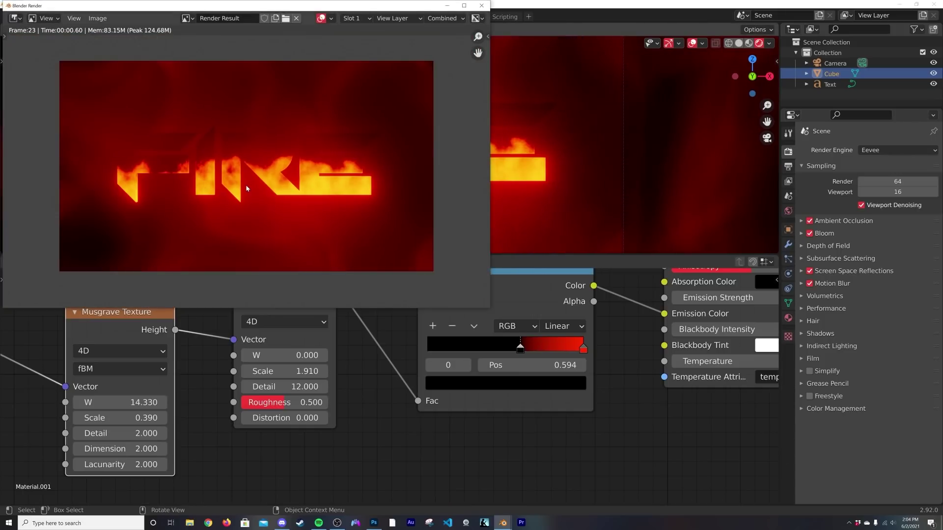
pyautogui.click(481, 6)
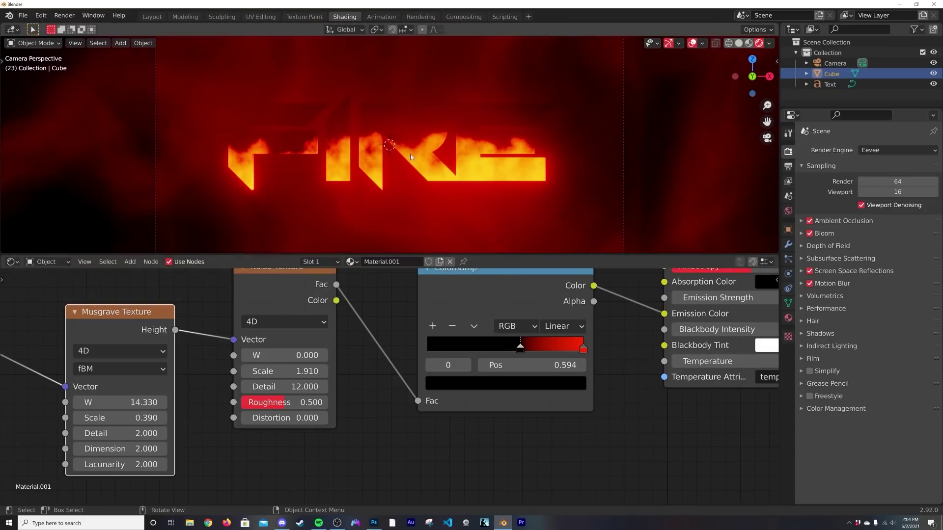
# - Add an Area light and move it above and in front of the FIRE text
pyautogui.hotkey('shift', 'a')
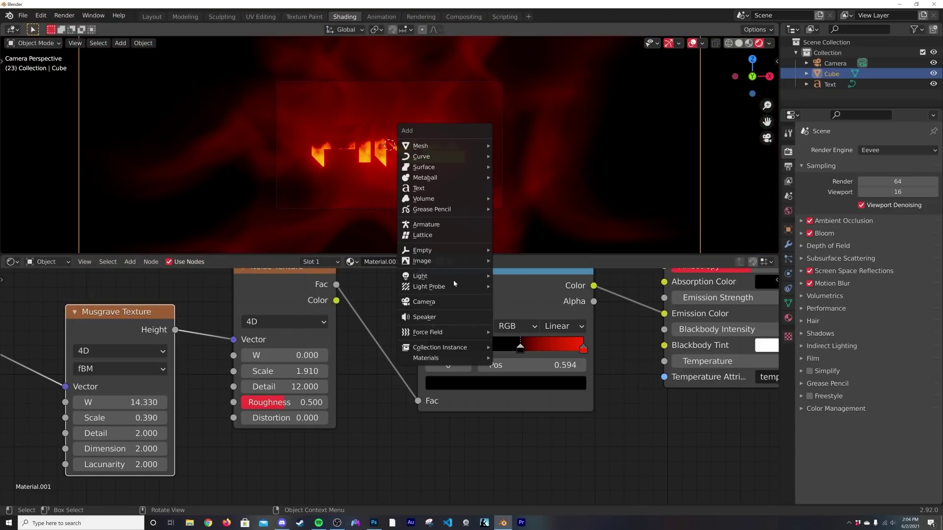
pyautogui.moveTo(447, 280)
pyautogui.click(515, 310)
pyautogui.moveTo(388, 196); pyautogui.dragTo(407, 161, button='middle')
pyautogui.press('g')
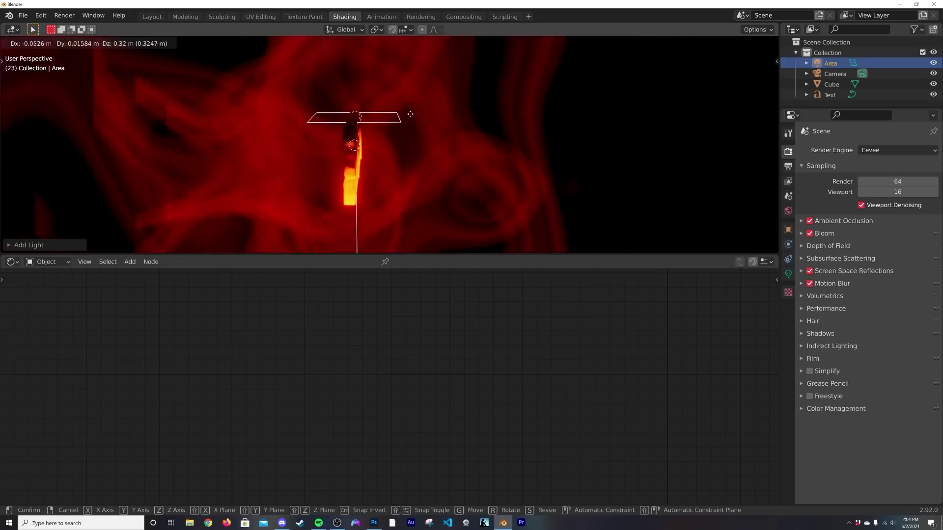
pyautogui.click(439, 106)
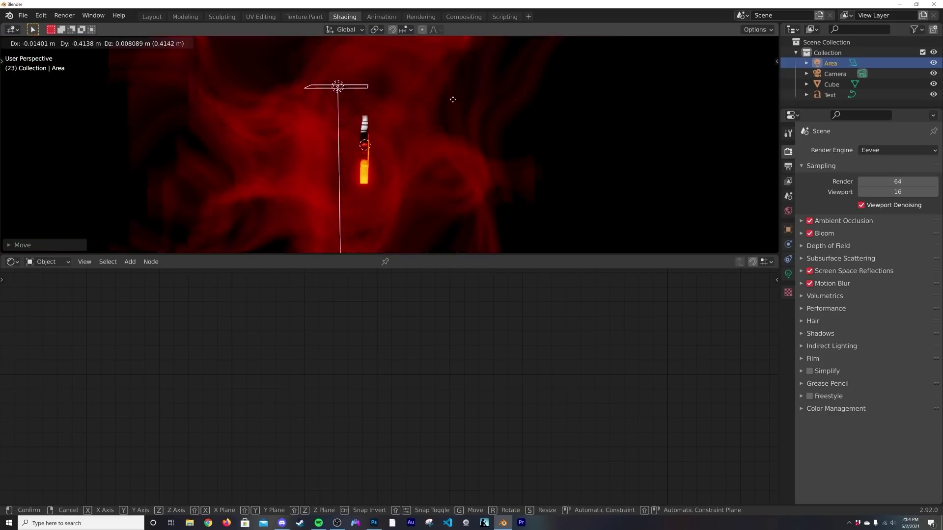
pyautogui.click(444, 101)
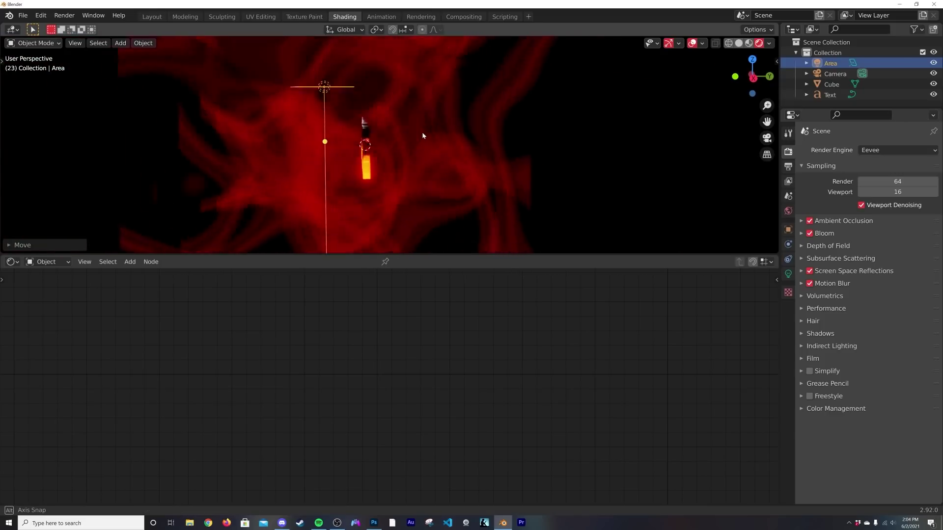
# - Rotate the area light by about 38° so that it points down at the FIRE letters
pyautogui.press('r')
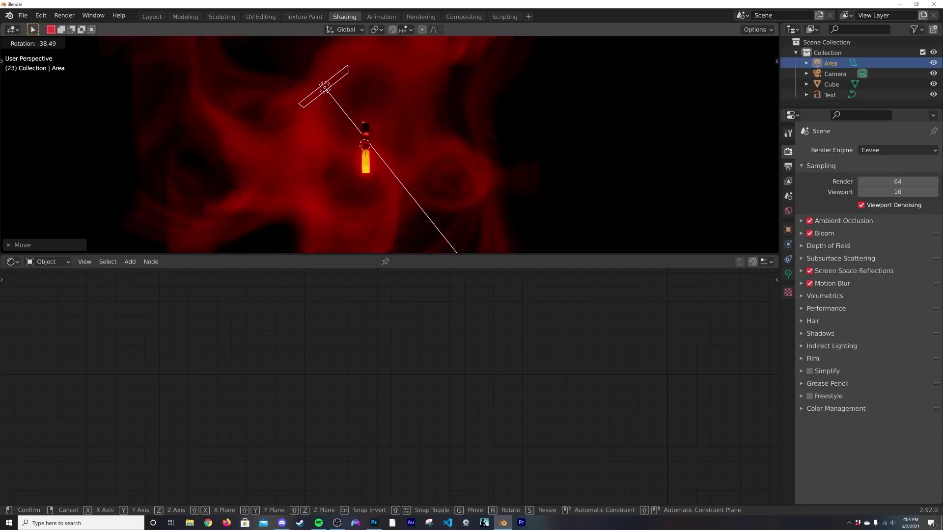
pyautogui.click(390, 140)
pyautogui.moveTo(390, 141); pyautogui.dragTo(281, 125, button='middle')
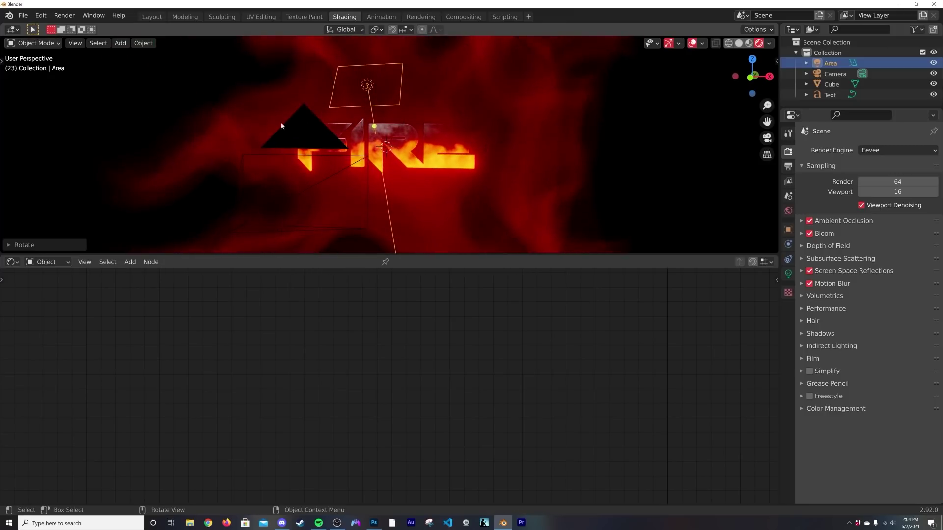
# - Scale the area light along the X axis with the Scale tool until it spans wider than the FIRE text
pyautogui.click(2, 63)
pyautogui.scroll(3, 75, 79)
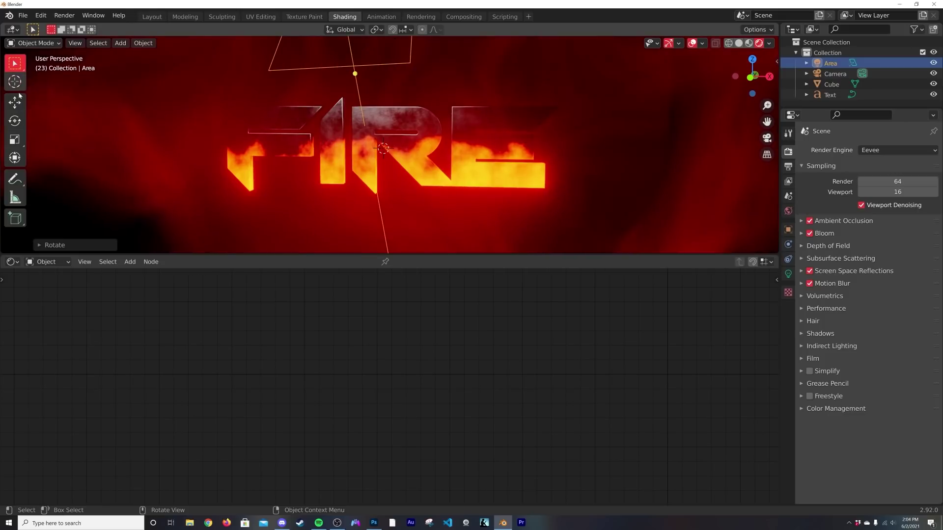
pyautogui.click(11, 144)
pyautogui.scroll(-2, 332, 137)
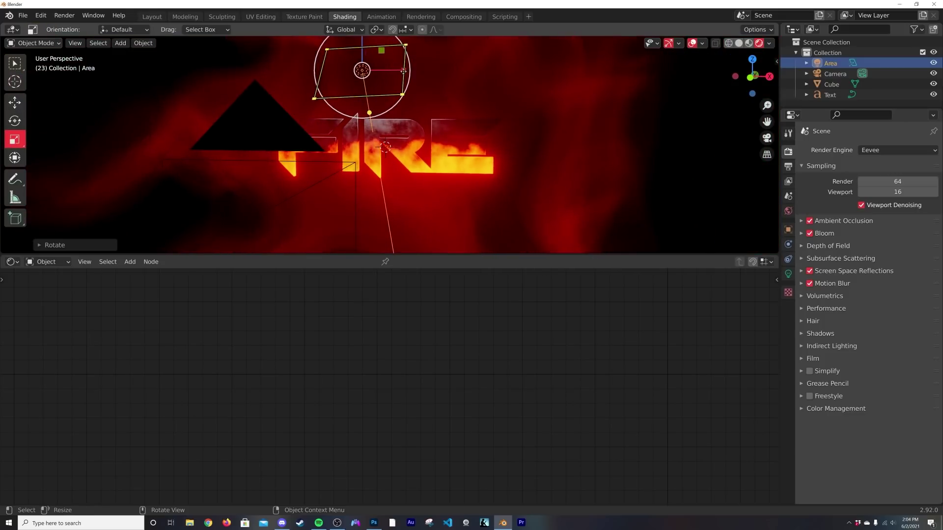
pyautogui.moveTo(391, 69); pyautogui.dragTo(528, 84)
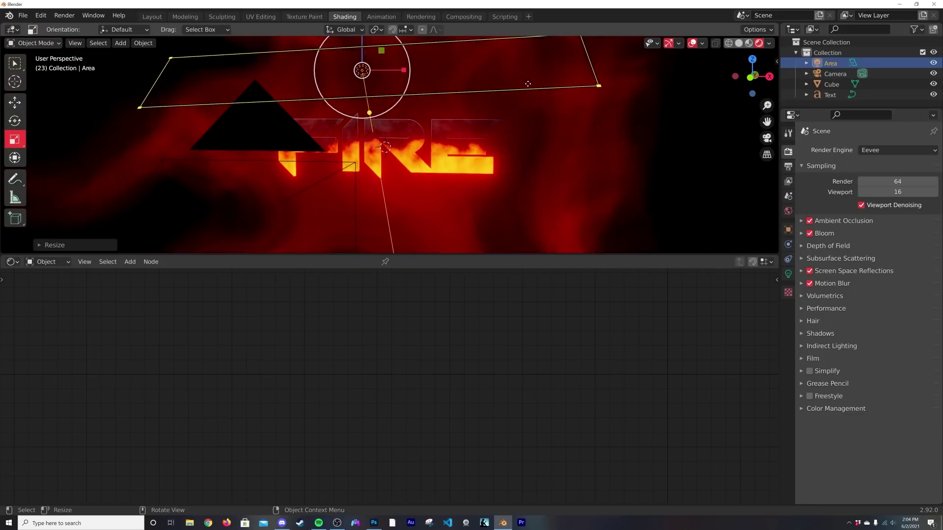
# - Set the area light's color to a saturated azure blue and raise its power to 77.4 W
pyautogui.scroll(-2, 526, 129)
pyautogui.moveTo(525, 133); pyautogui.dragTo(541, 166, button='middle')
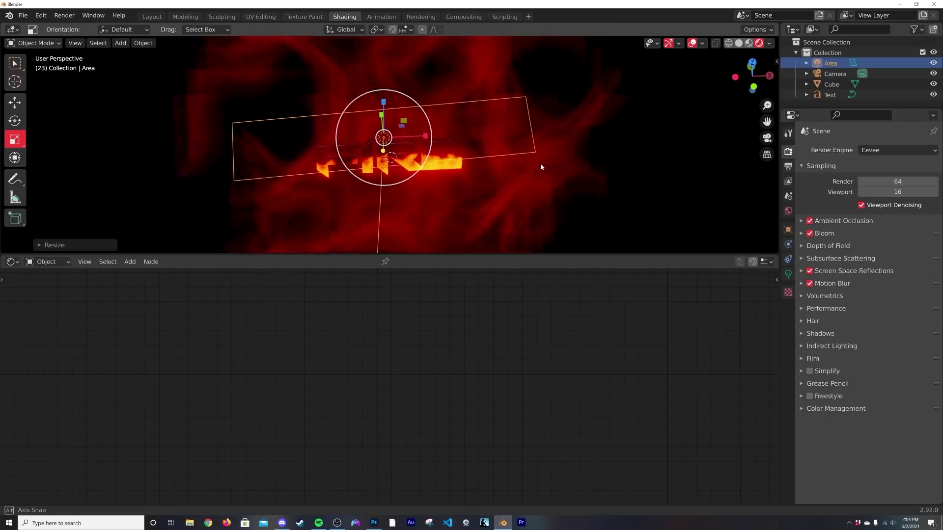
pyautogui.scroll(-1, 545, 135)
pyautogui.moveTo(546, 131); pyautogui.dragTo(525, 150, button='middle')
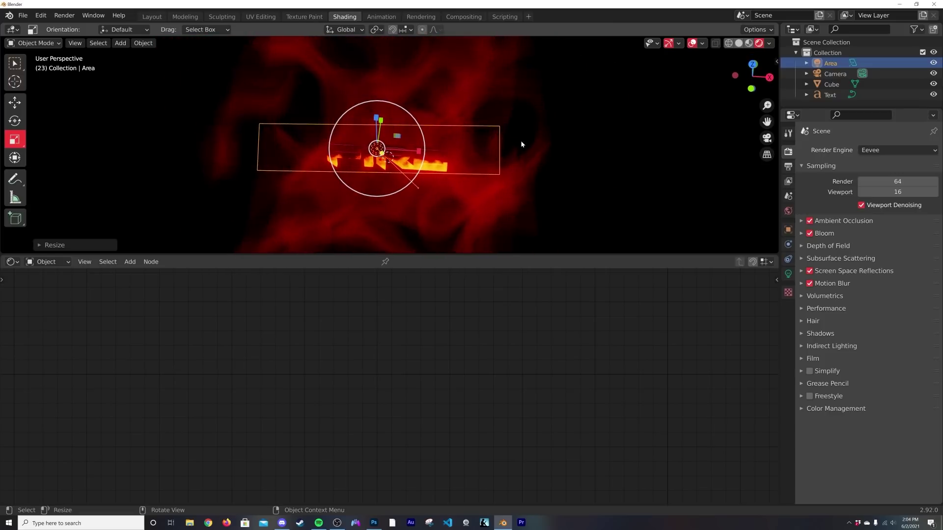
pyautogui.press('KP_0')
pyautogui.scroll(4, 521, 143)
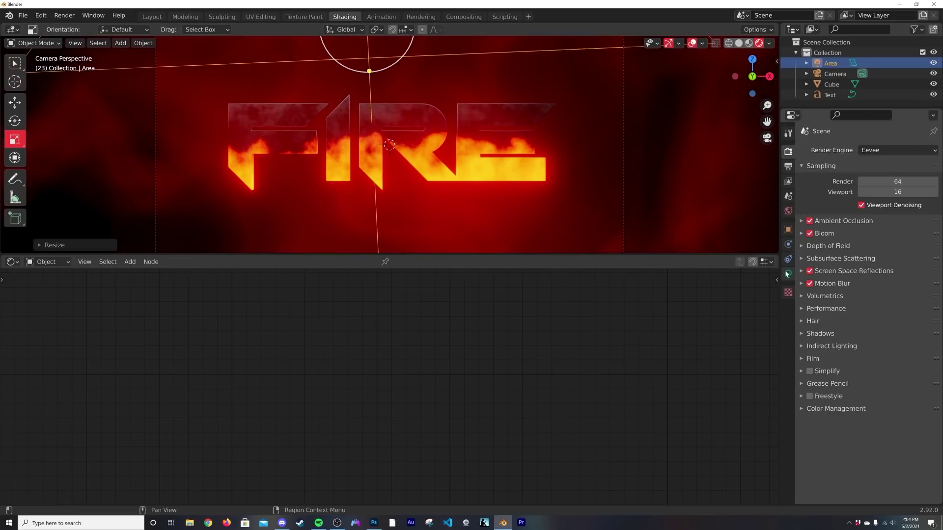
pyautogui.click(788, 274)
pyautogui.click(903, 207)
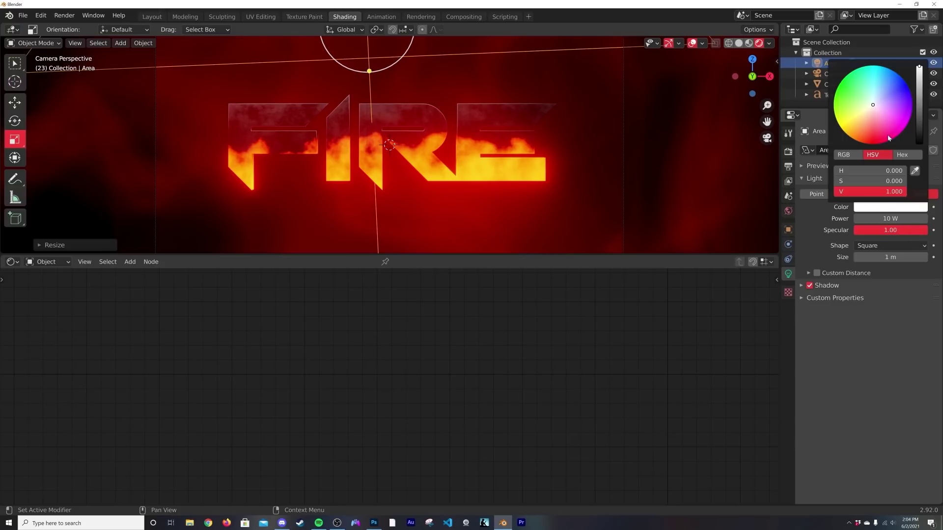
pyautogui.click(893, 72)
pyautogui.moveTo(891, 218); pyautogui.dragTo(911, 219)
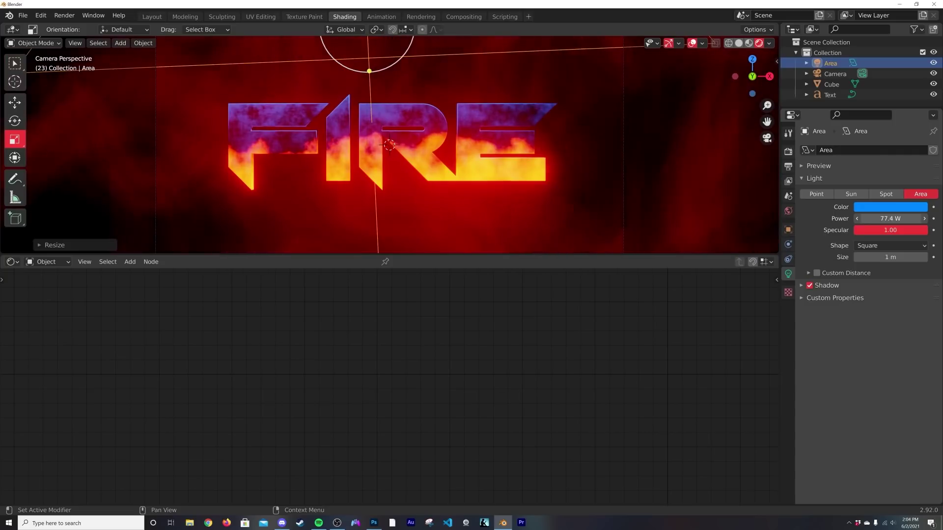
# - Preview the scene through the camera in the Layout workspace with rendered shading and with overlays and gizmos hidden
pyautogui.scroll(-2, 495, 163)
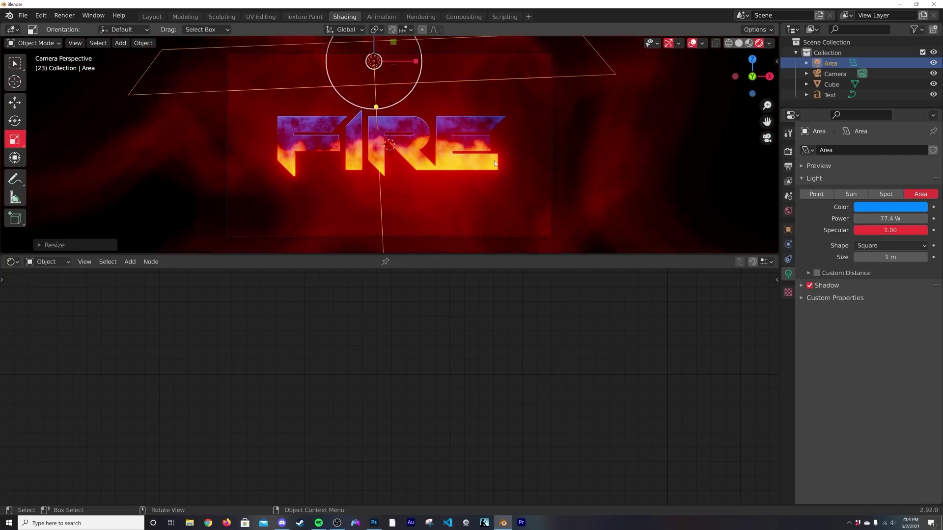
pyautogui.scroll(2, 444, 126)
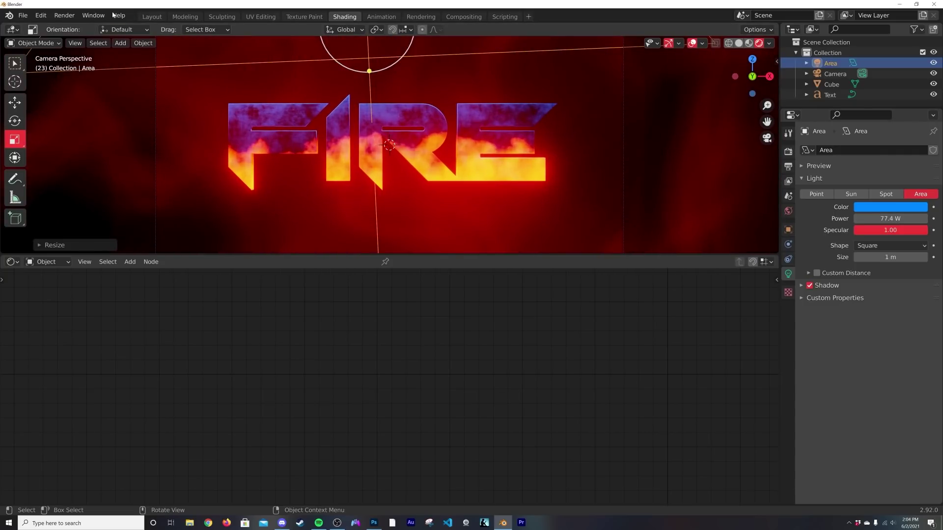
pyautogui.click(150, 17)
pyautogui.press('KP_0')
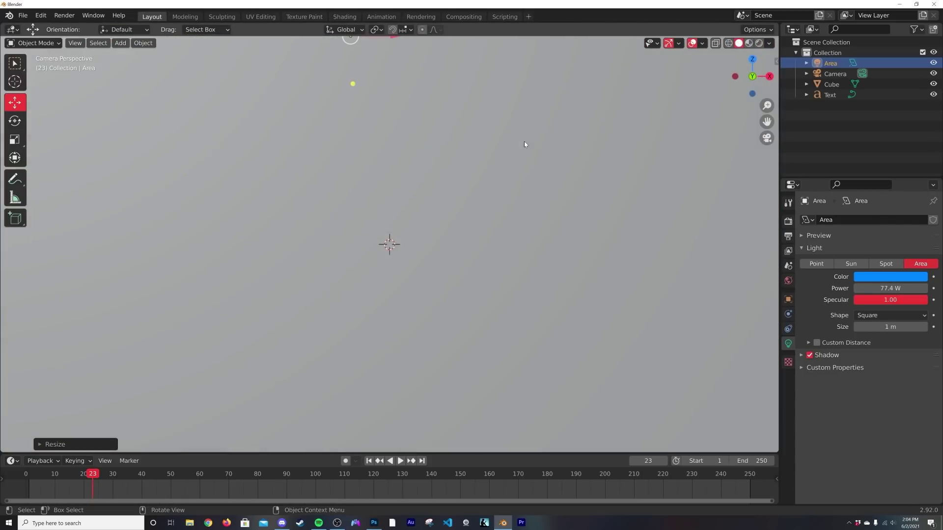
pyautogui.click(759, 44)
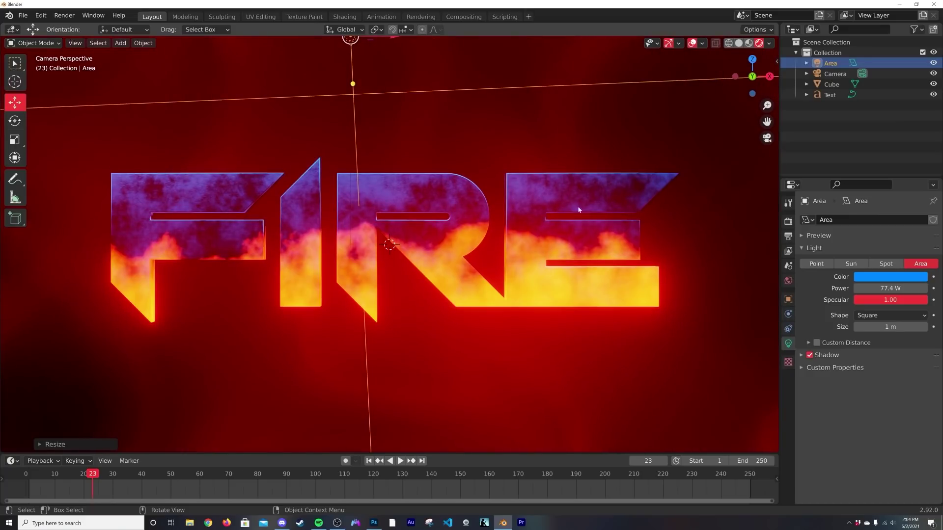
pyautogui.scroll(-2, 589, 204)
pyautogui.click(692, 43)
pyautogui.click(668, 42)
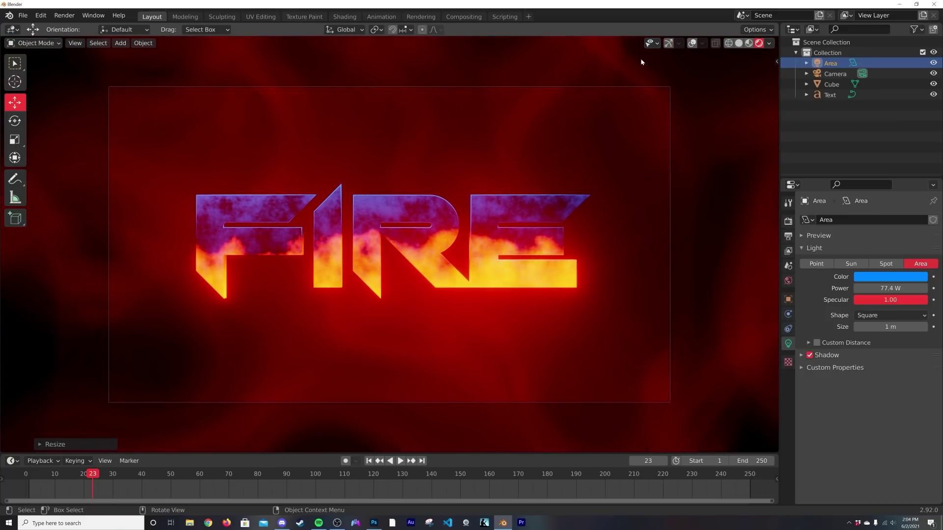
# - Return to the Shading workspace, select the volume cube and set its Noise Texture scale to 4.680
pyautogui.click(344, 16)
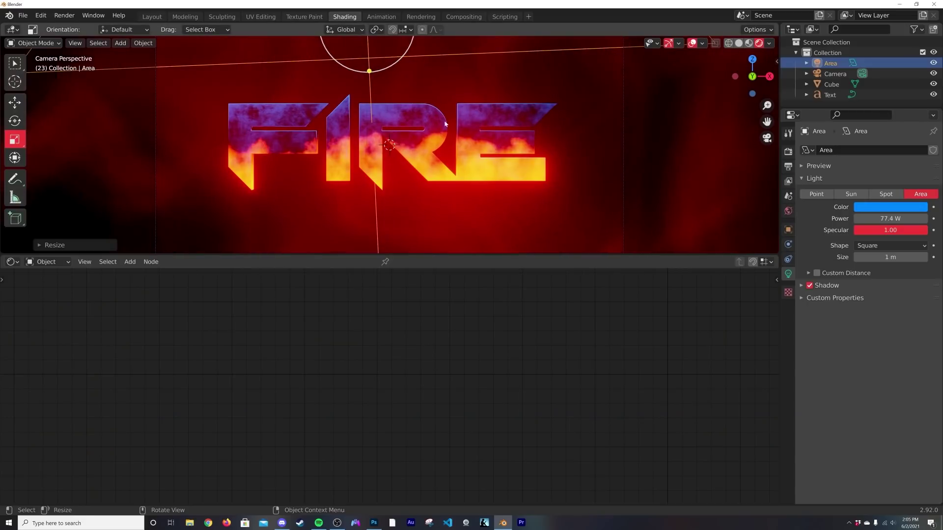
pyautogui.click(591, 187)
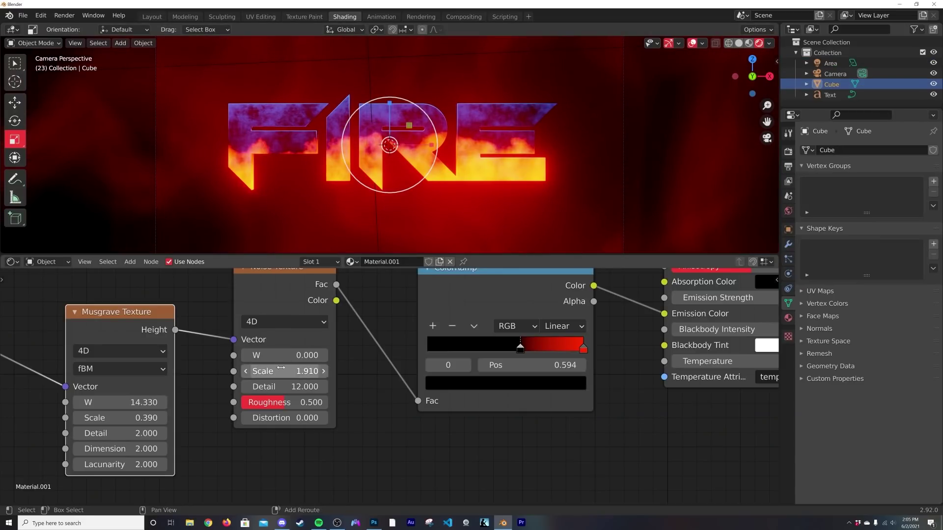
pyautogui.moveTo(285, 371); pyautogui.dragTo(344, 371)
# - Set the emission strength of the cube's volume shader to 1.150
pyautogui.moveTo(761, 361); pyautogui.dragTo(574, 369, button='middle')
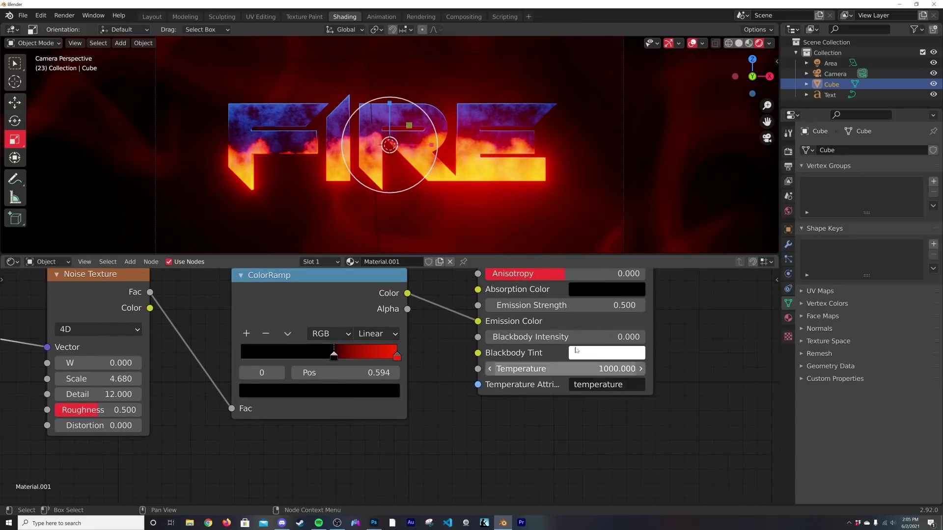
pyautogui.moveTo(580, 306); pyautogui.dragTo(644, 306)
pyautogui.press('BackSpace')
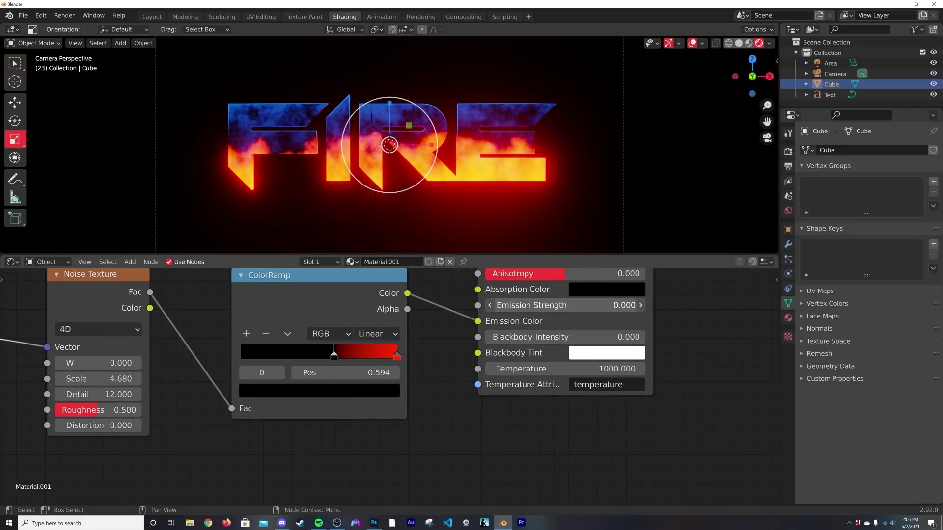
pyautogui.keyDown('shift'); pyautogui.moveTo(580, 307); pyautogui.dragTo(619, 305); pyautogui.keyUp('shift')
# - Change the ColorRamp's red end stop at position 1.000 to orange with a hue of 0.017
pyautogui.click(397, 361)
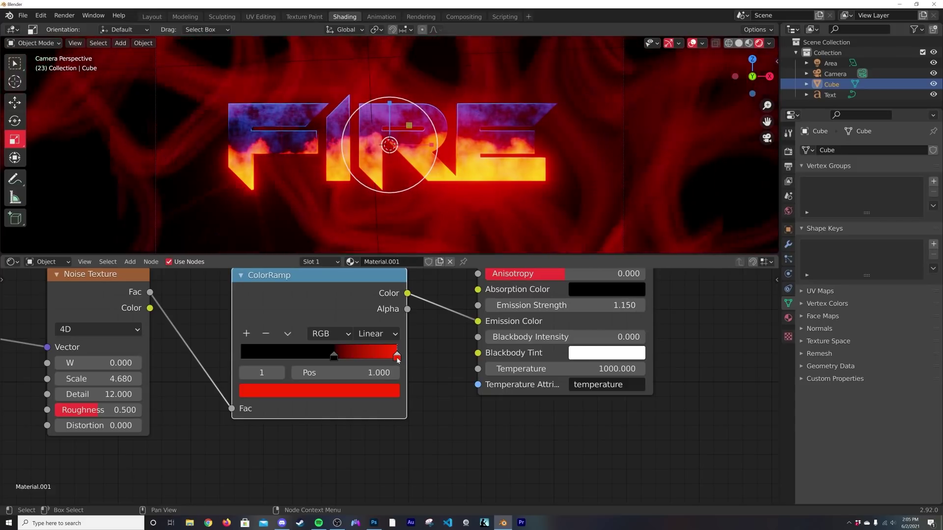
pyautogui.click(372, 390)
pyautogui.moveTo(283, 287); pyautogui.dragTo(280, 286)
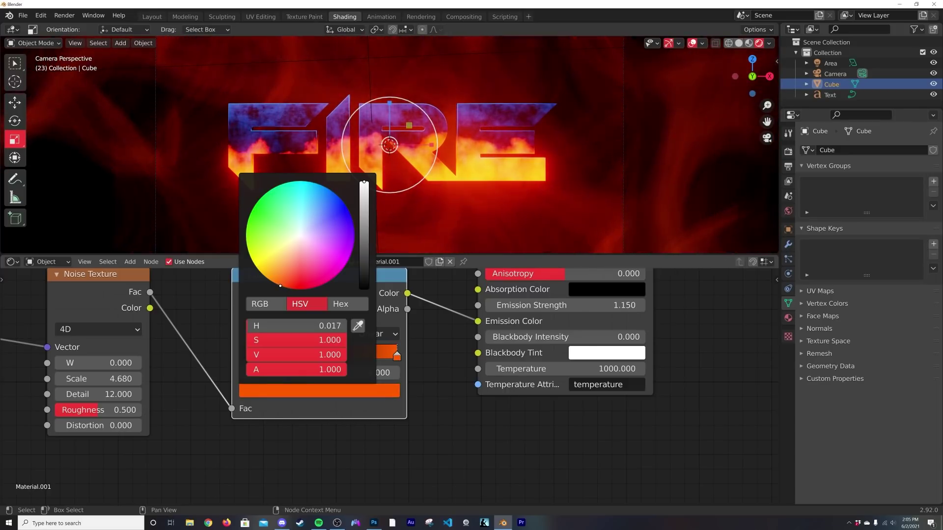
# - Render an image of the current frame, inspect the orange atmosphere up close and close the render result
pyautogui.click(65, 16)
pyautogui.click(78, 25)
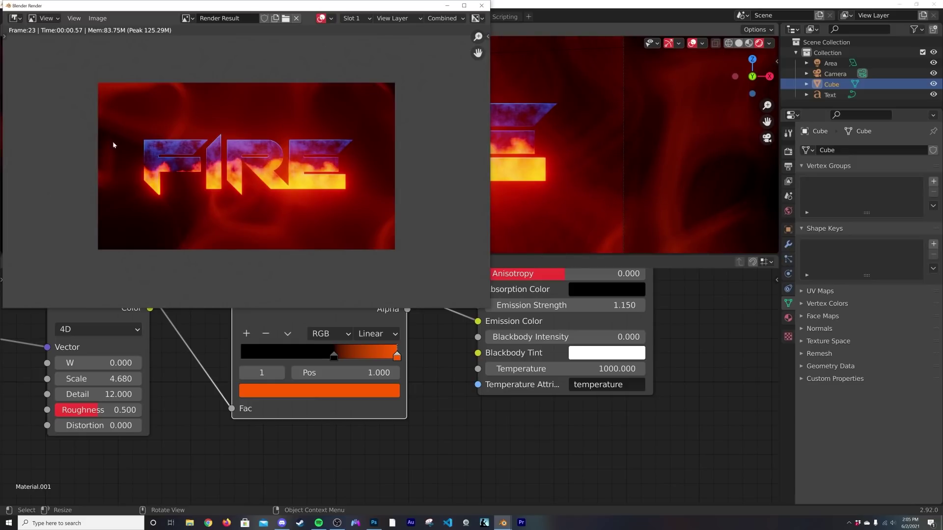
pyautogui.scroll(1, 242, 187)
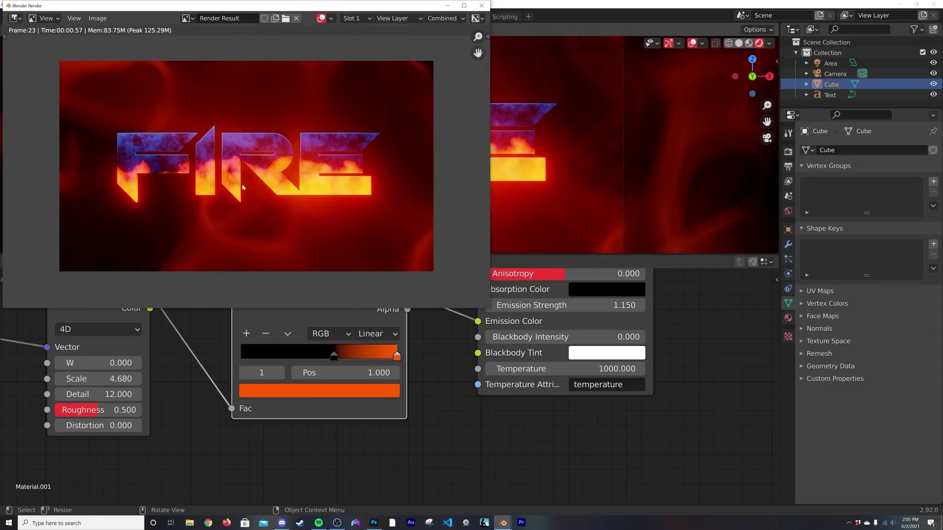
pyautogui.click(481, 5)
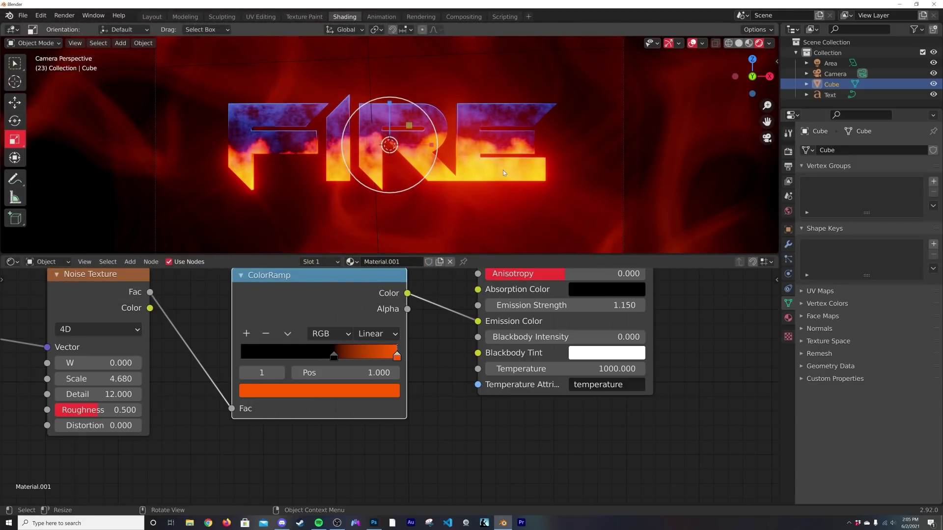
# - Raise the area light's power to 102.5 W and reselect the volume cube
pyautogui.scroll(-5, 385, 309)
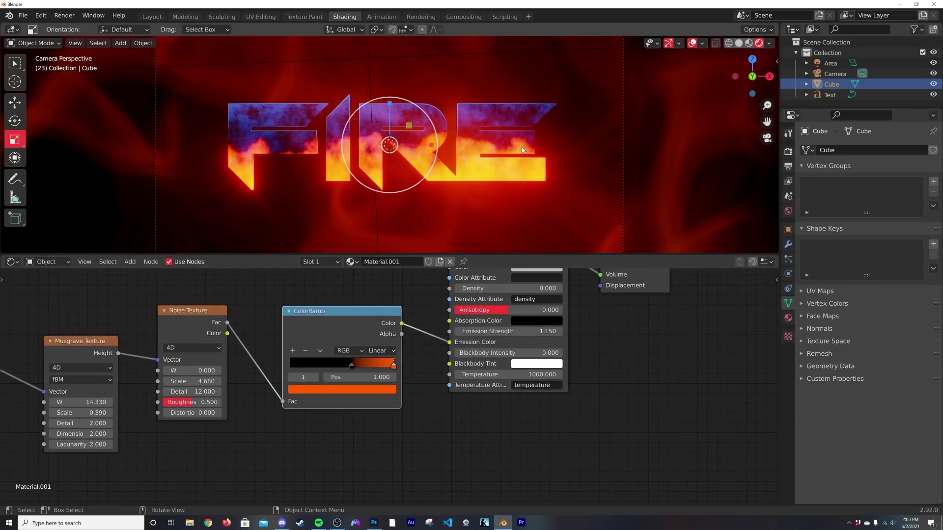
pyautogui.click(831, 63)
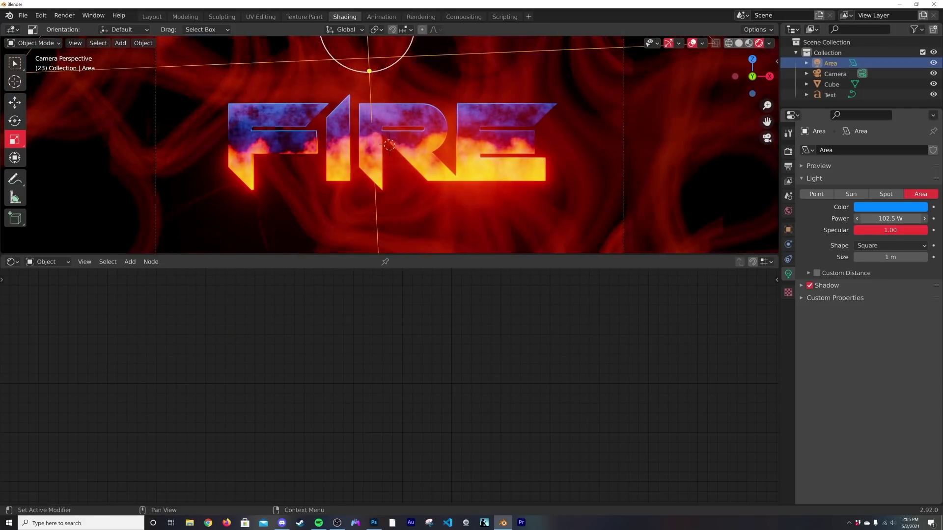
pyautogui.click(146, 239)
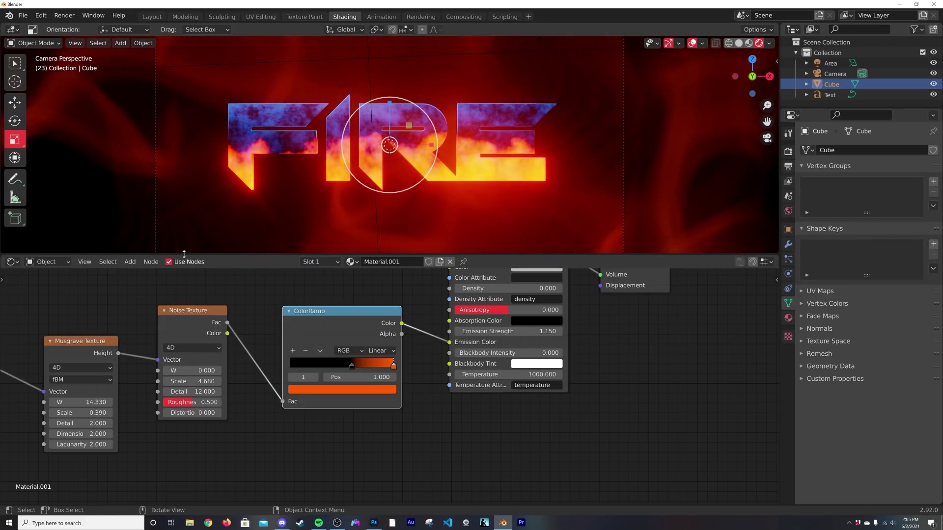
# - Split off a Timeline editor between the 3D viewport and the shader editor and go to frame 1
pyautogui.moveTo(183, 255); pyautogui.dragTo(45, 315)
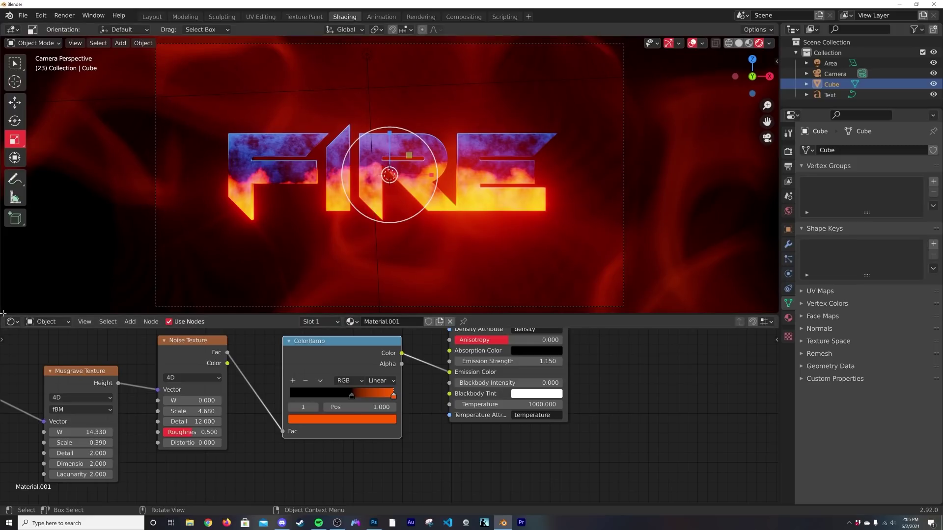
pyautogui.moveTo(2, 310); pyautogui.dragTo(5, 255)
pyautogui.click(12, 261)
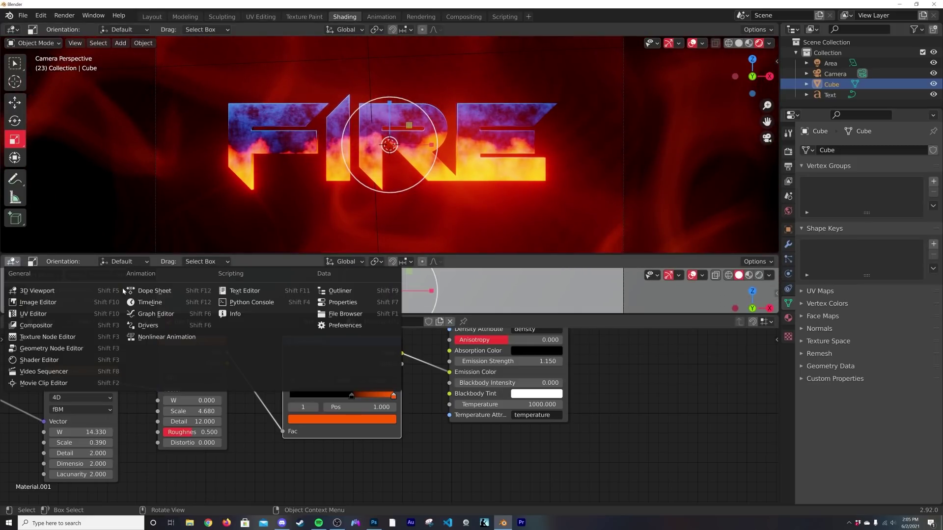
pyautogui.click(141, 302)
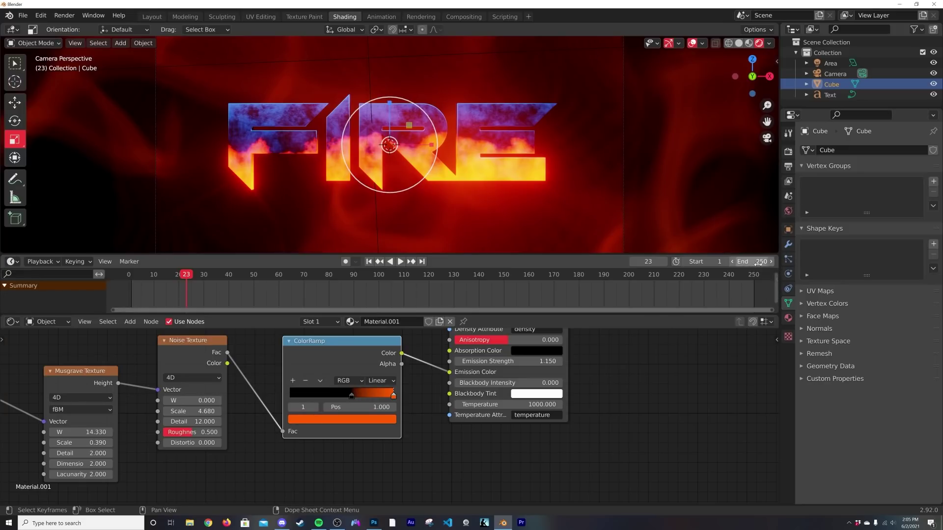
pyautogui.click(369, 262)
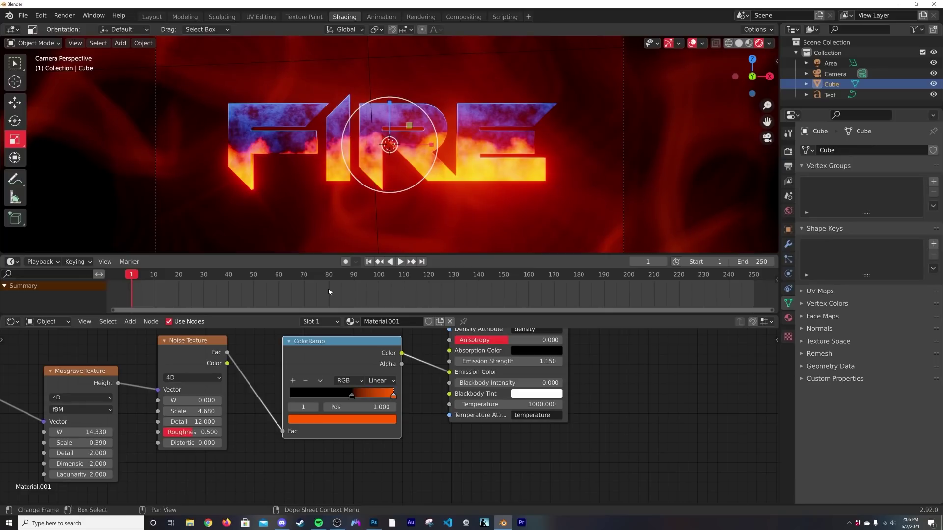
# - Try a W value of 28.950 on the Musgrave Texture node to see how the volume evolves
pyautogui.scroll(2, 203, 385)
pyautogui.keyDown('ctrl'); pyautogui.hscroll(-5, 201, 391); pyautogui.keyUp('ctrl')
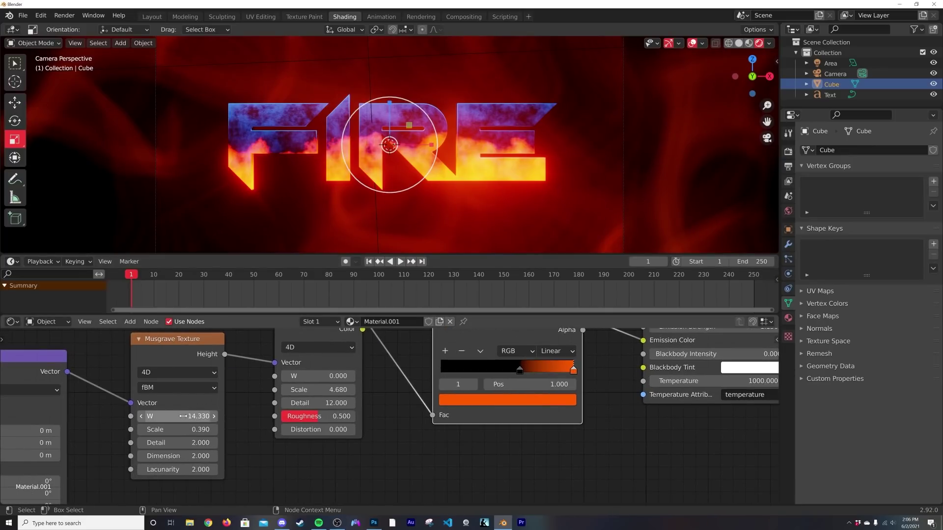
pyautogui.moveTo(182, 416); pyautogui.dragTo(221, 416)
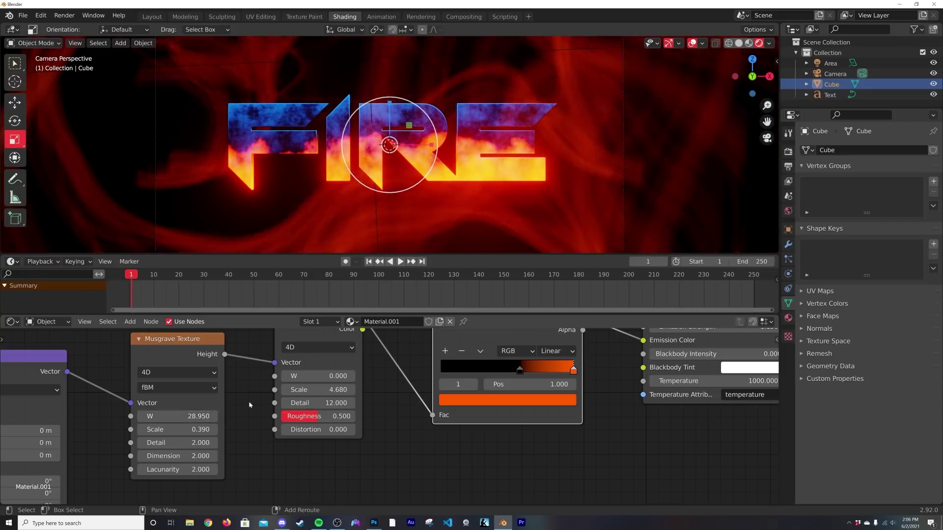
# - Set the volumetrics tile size to 2 px in the Eevee render settings, after trying 4 px
pyautogui.click(789, 152)
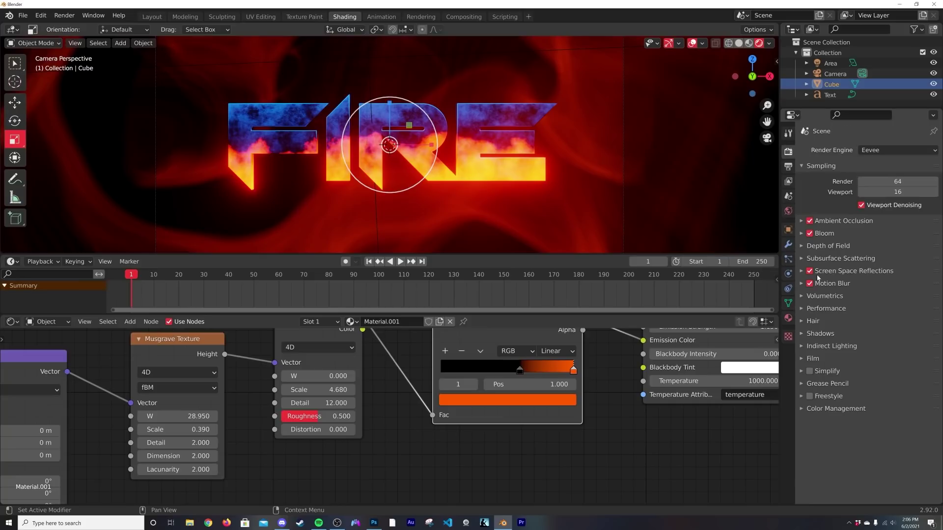
pyautogui.click(824, 296)
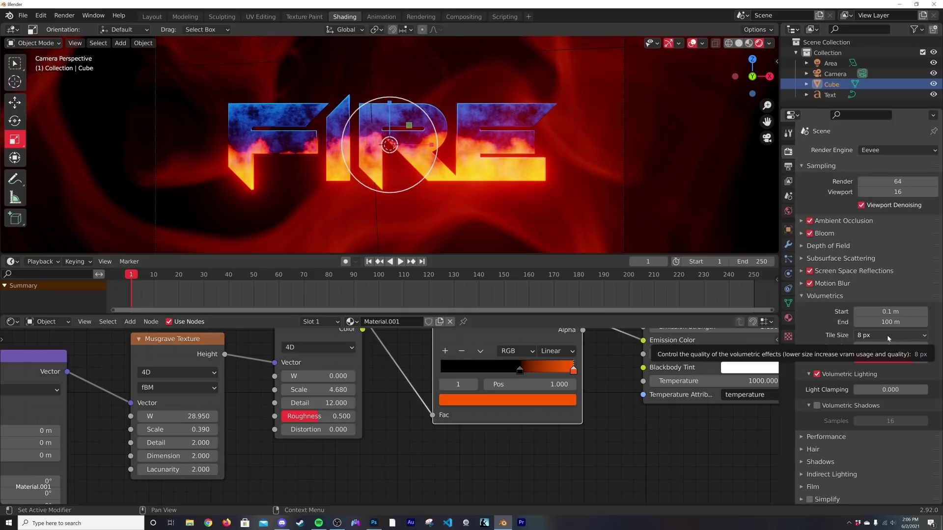
pyautogui.click(888, 336)
pyautogui.click(879, 356)
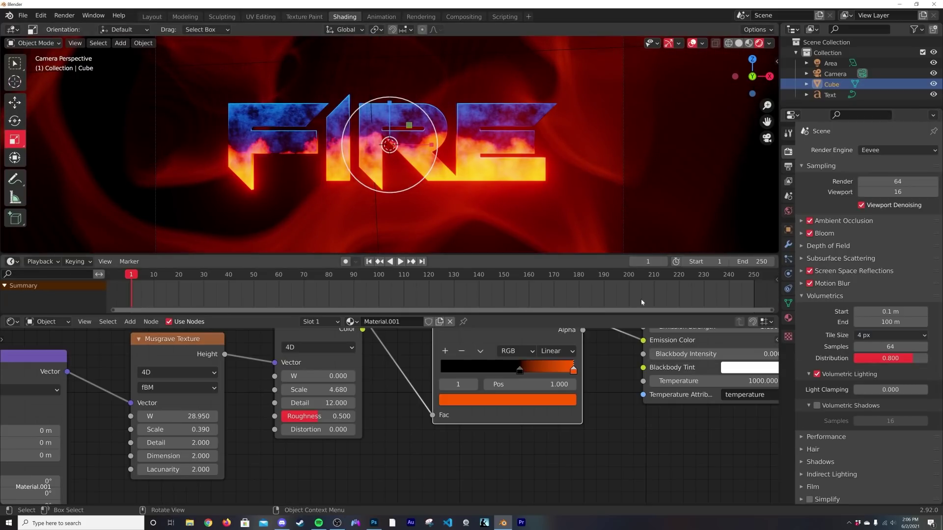
pyautogui.click(864, 336)
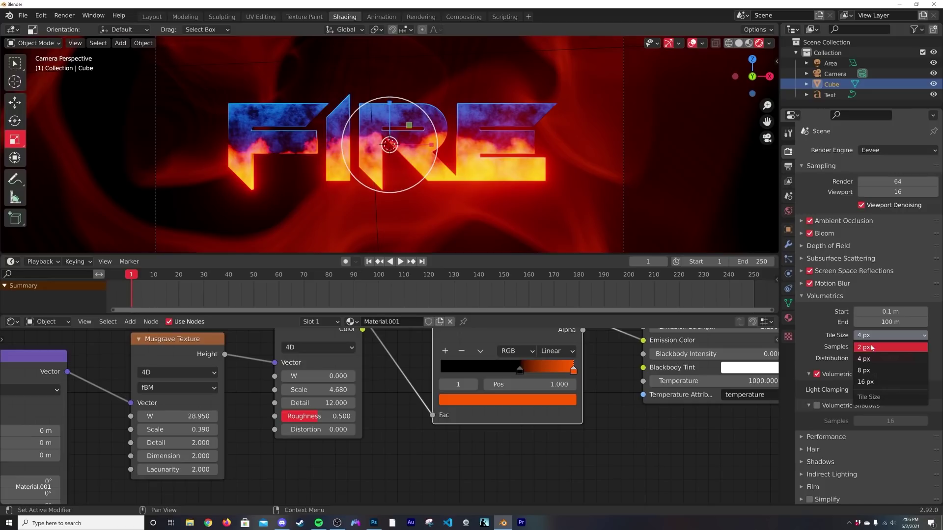
pyautogui.click(871, 348)
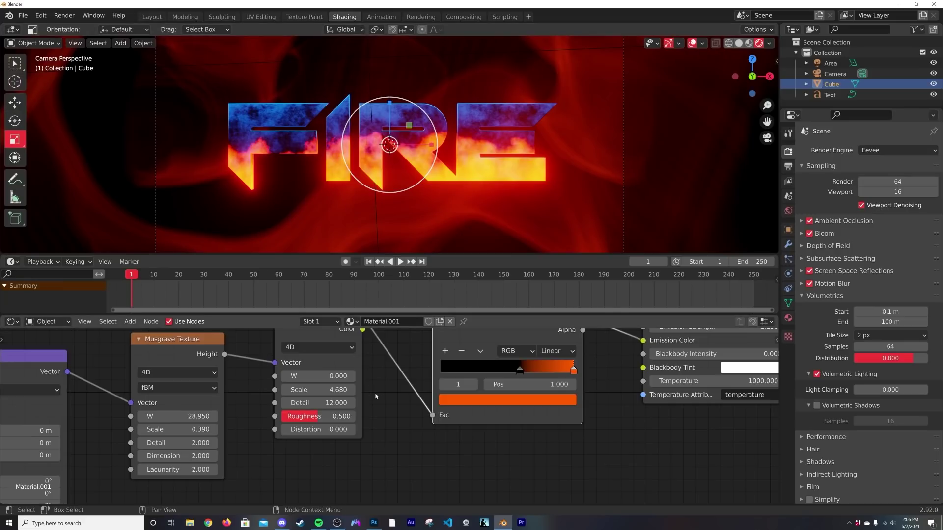
# - Set the Musgrave Texture's W to 31.110 and insert a keyframe for it at frame 1
pyautogui.keyDown('shift'); pyautogui.moveTo(191, 416); pyautogui.dragTo(211, 415); pyautogui.keyUp('shift')
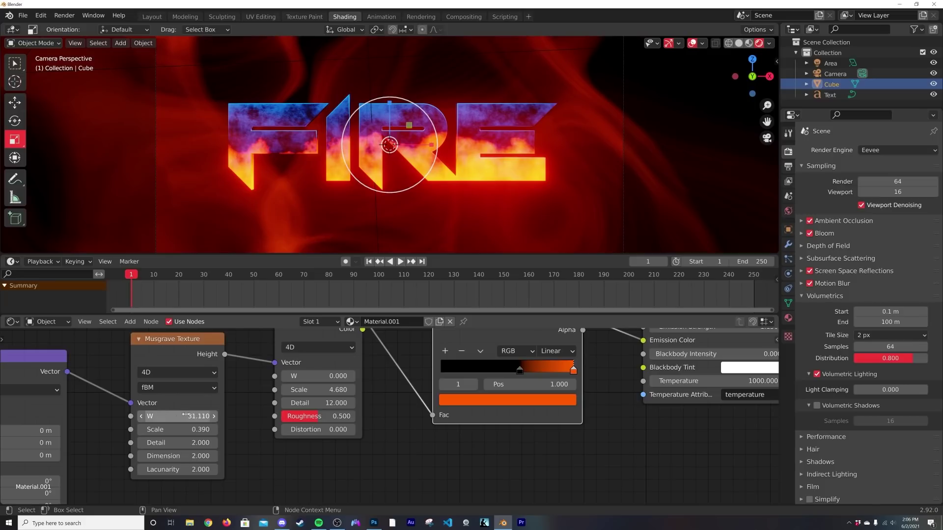
pyautogui.rightClick(147, 416)
pyautogui.click(128, 385)
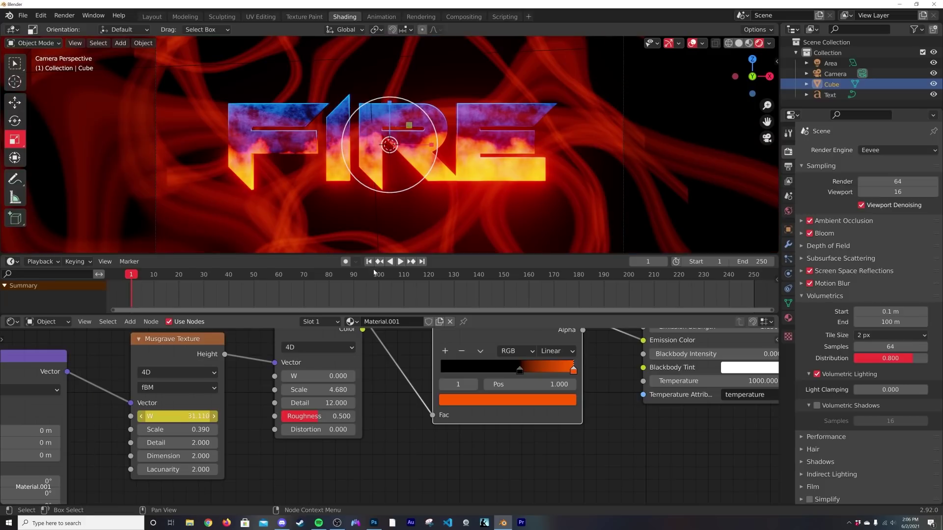
# - At frame 250, set the Musgrave Texture's W to 41.790 and insert a keyframe for it
pyautogui.click(421, 262)
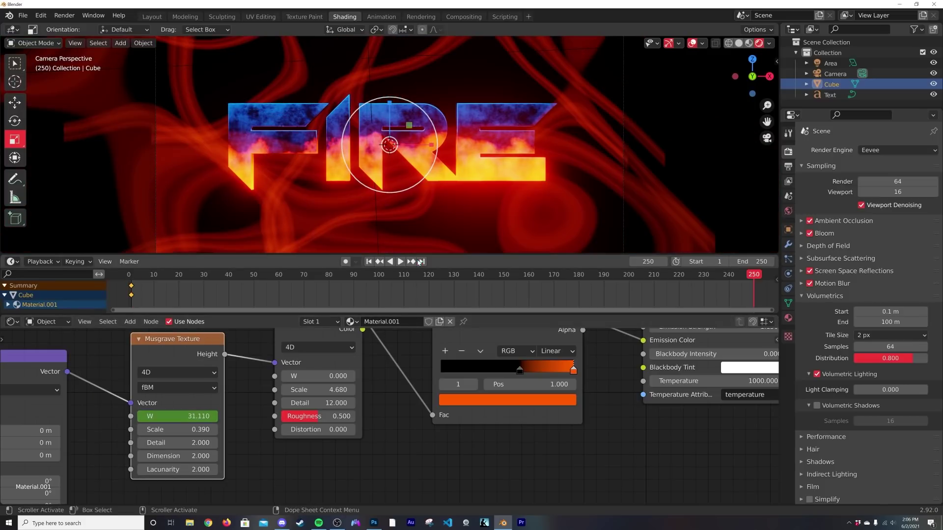
pyautogui.moveTo(193, 416); pyautogui.dragTo(260, 416)
pyautogui.rightClick(171, 416)
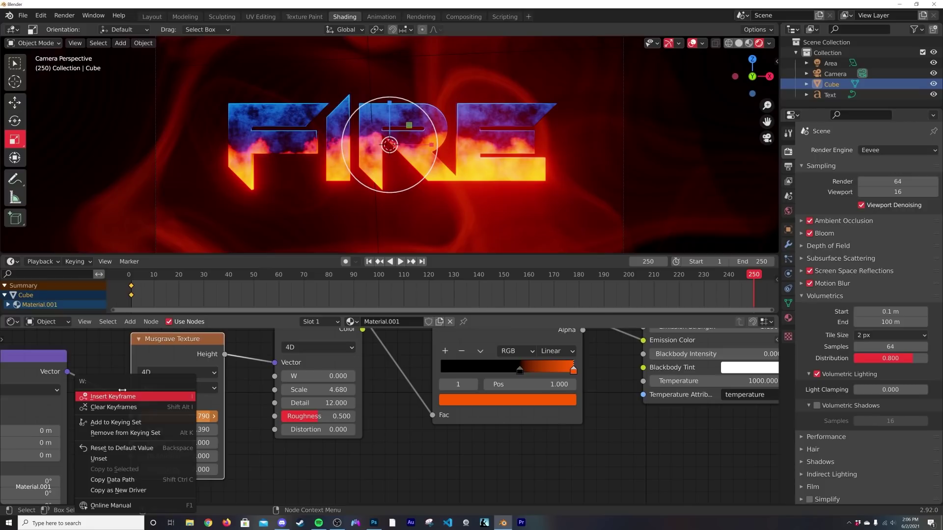
pyautogui.click(122, 393)
# - Play back the animated volume to check its motion, and return to frame 1
pyautogui.press('space')
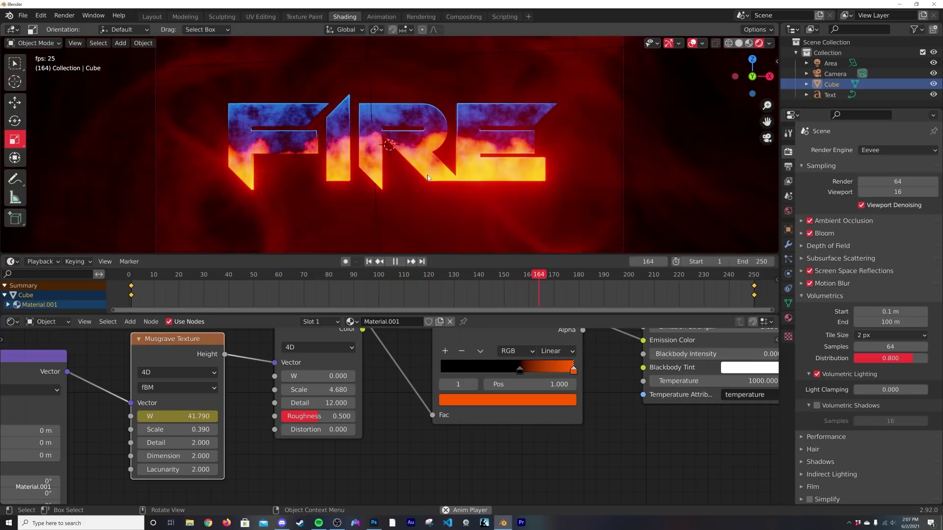
pyautogui.press('space')
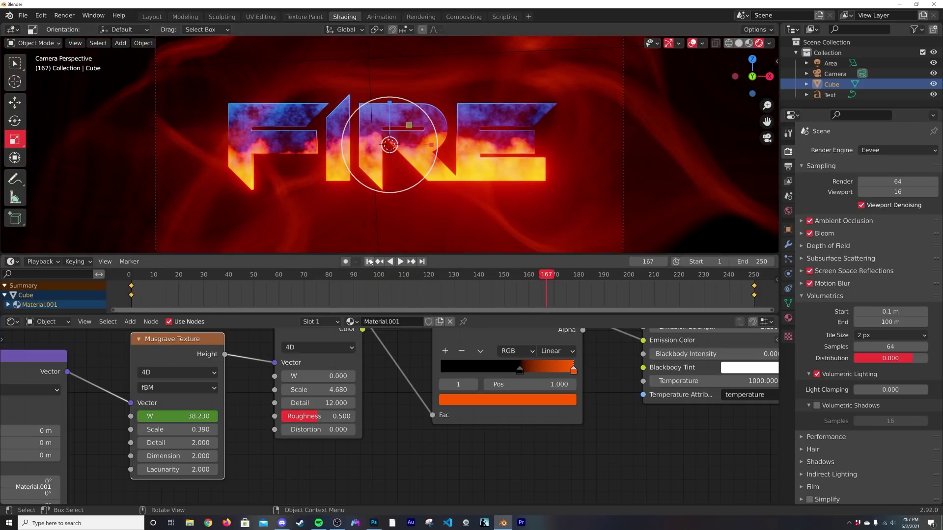
pyautogui.click(369, 261)
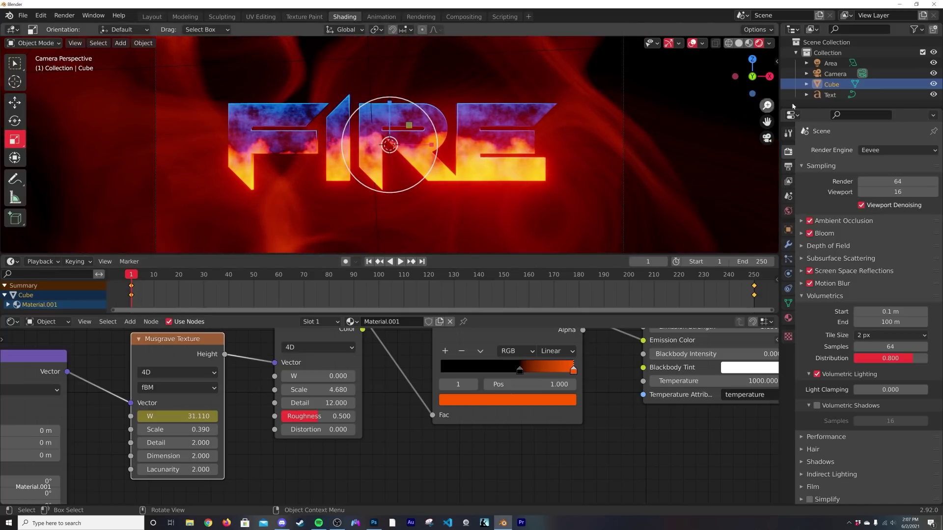
# - In the Text object's material, set the 4D Noise Texture's W to 3.780 and keyframe it at frame 1
pyautogui.click(830, 95)
pyautogui.scroll(-3, 367, 381)
pyautogui.scroll(-7, 368, 380)
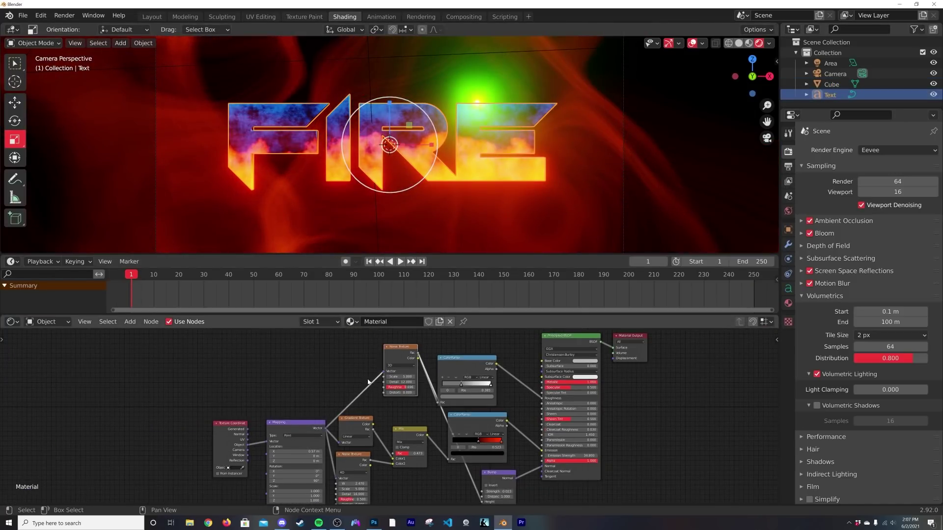
pyautogui.moveTo(377, 410); pyautogui.dragTo(379, 370, button='middle')
pyautogui.scroll(12, 379, 371)
pyautogui.moveTo(372, 421); pyautogui.dragTo(417, 375, button='middle')
pyautogui.moveTo(363, 440); pyautogui.dragTo(414, 440)
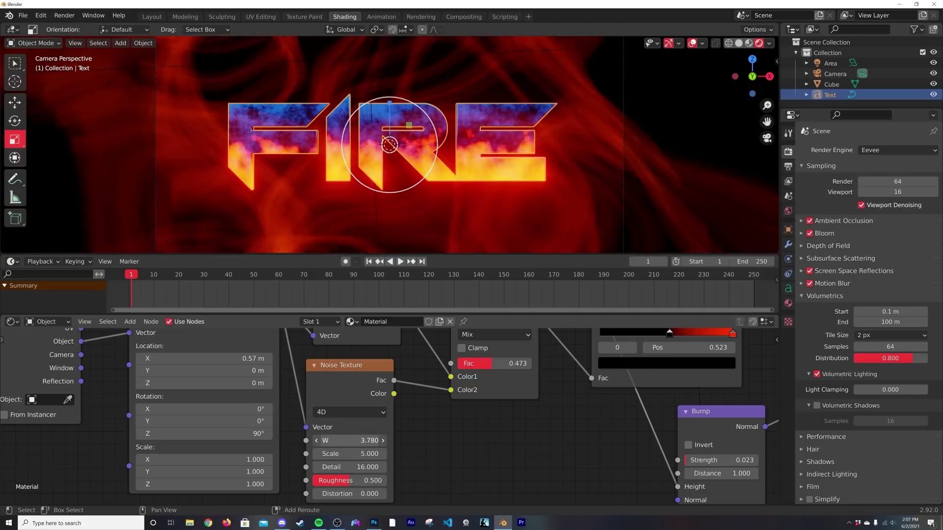
pyautogui.rightClick(354, 440)
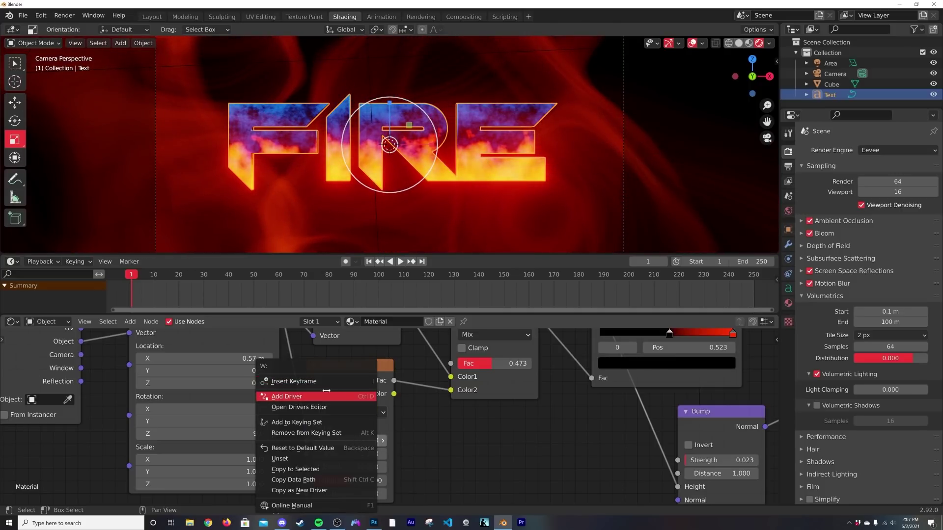
pyautogui.click(324, 384)
# - At frame 250, set the text material's Noise Texture W to 5.170 and insert a keyframe for it
pyautogui.click(422, 261)
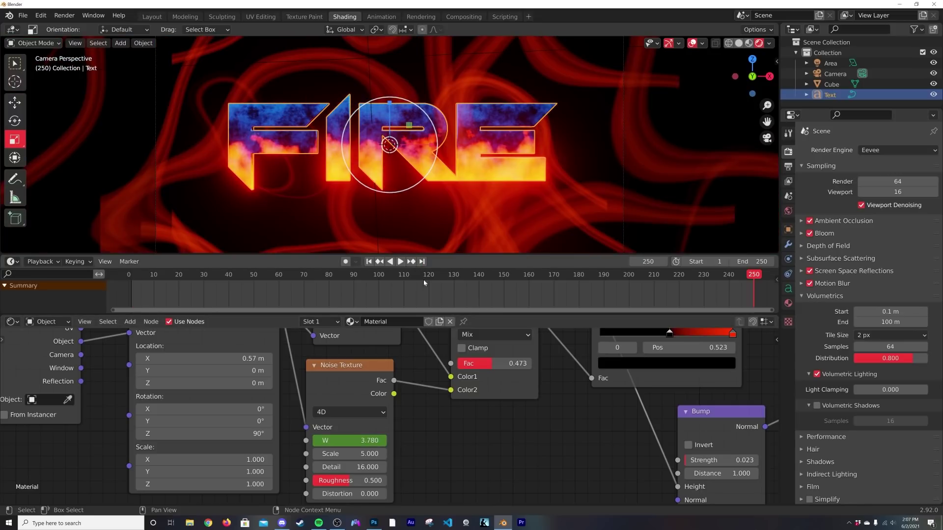
pyautogui.moveTo(349, 440); pyautogui.dragTo(362, 441)
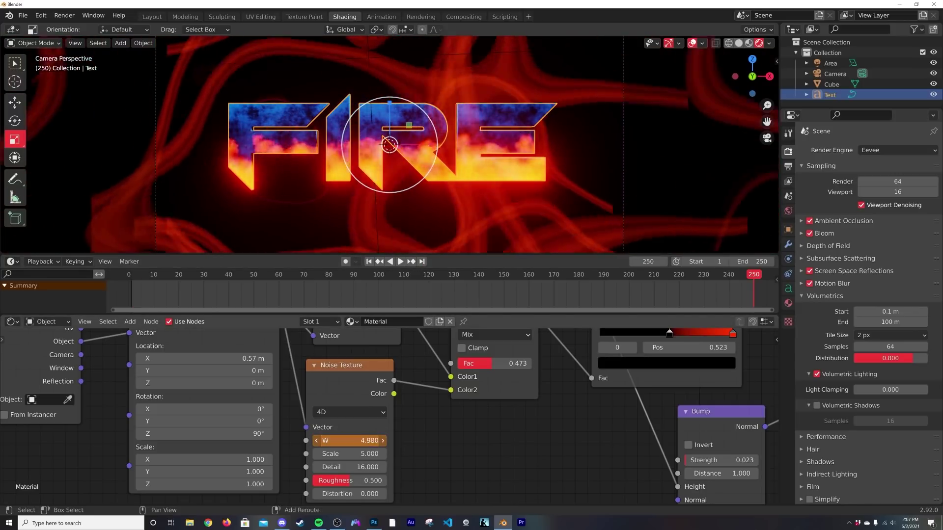
pyautogui.rightClick(348, 440)
pyautogui.click(314, 396)
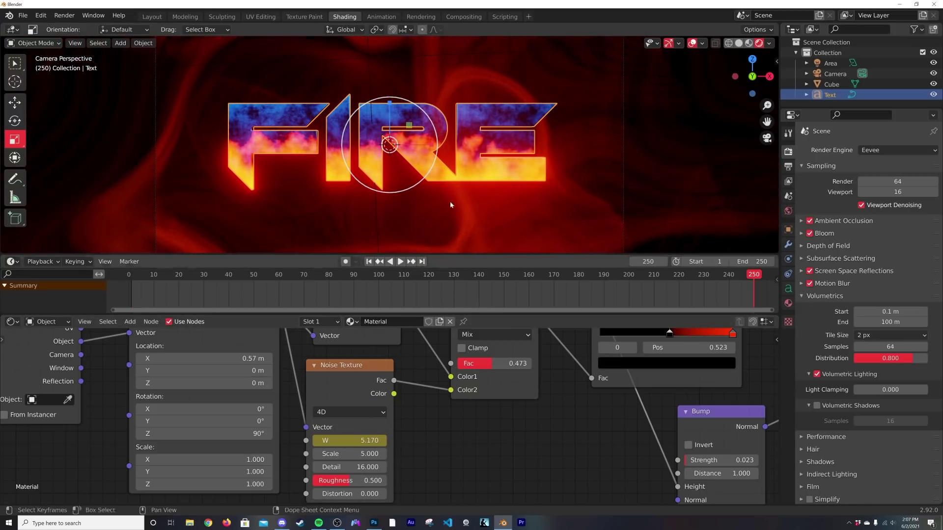
# - Play the animation from frame 1 to check the text and volume moving together, selecting the Cube during playback
pyautogui.hotkey('shift', 'Left')
pyautogui.press('space')
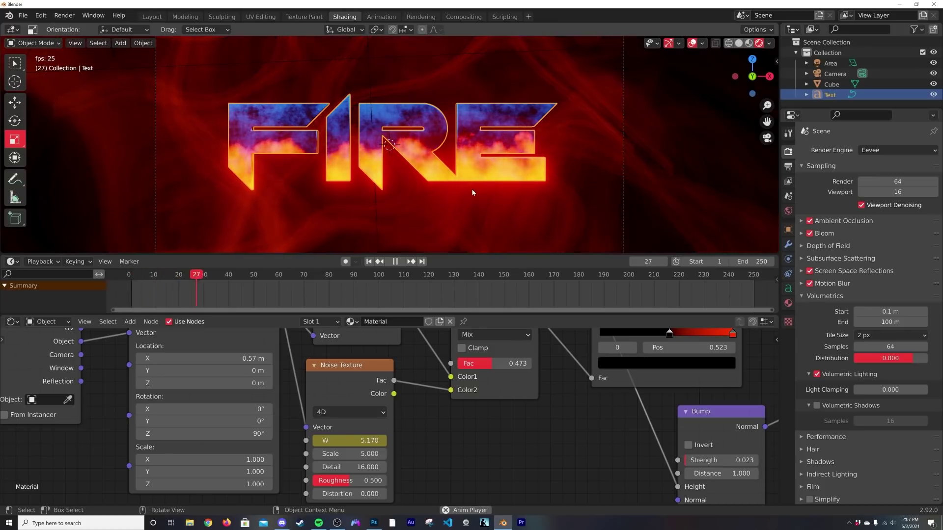
pyautogui.click(470, 216)
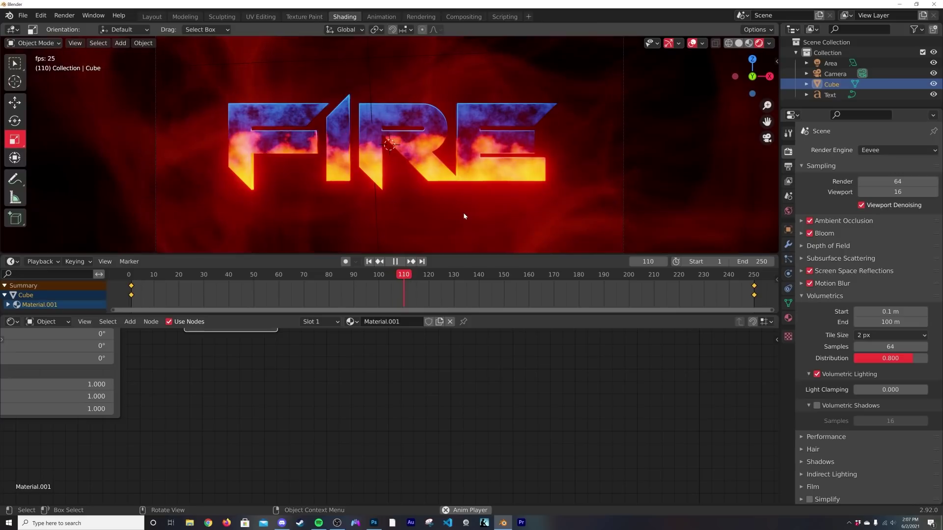
pyautogui.press('space')
# - Render the current frame as a test image and close the render window
pyautogui.click(64, 15)
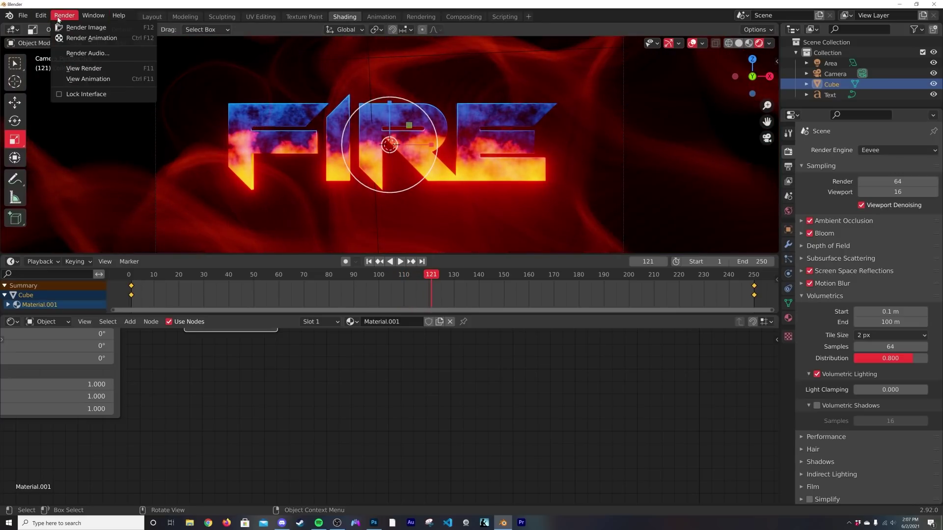
pyautogui.click(65, 26)
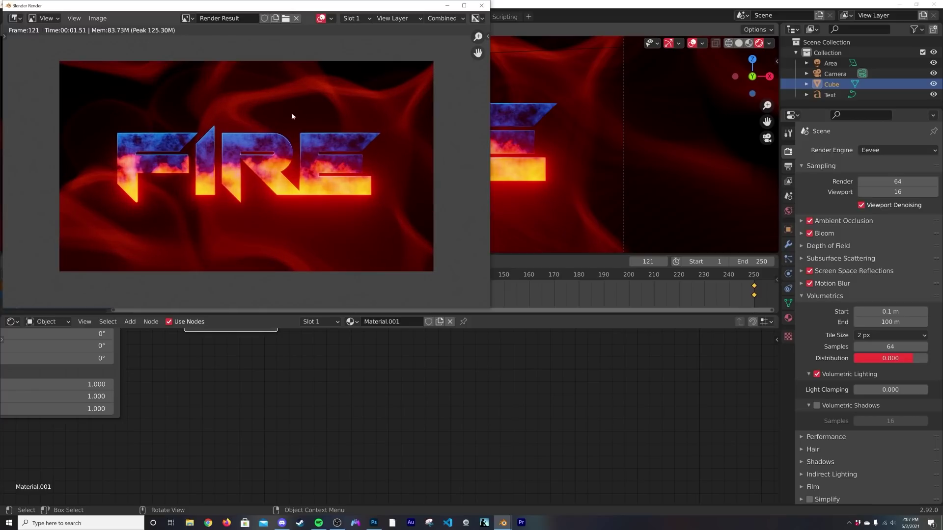
pyautogui.click(482, 5)
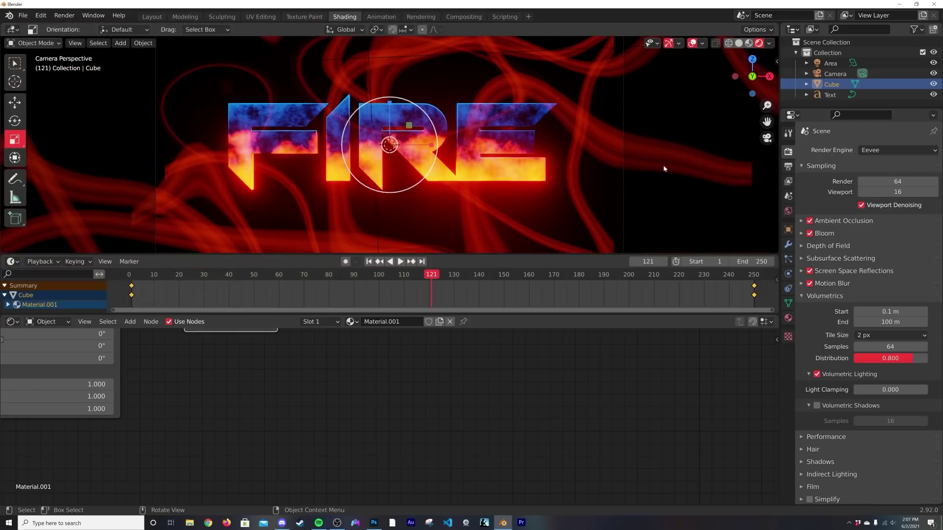
# - Set the output file format to FFmpeg Video with an MPEG-4 container and Perceptually Lossless output quality
pyautogui.click(789, 167)
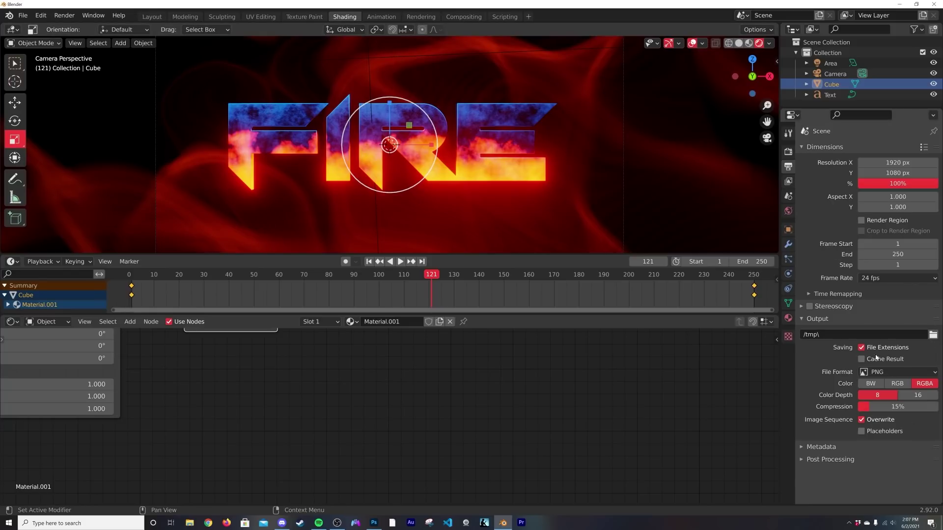
pyautogui.click(878, 373)
pyautogui.click(888, 373)
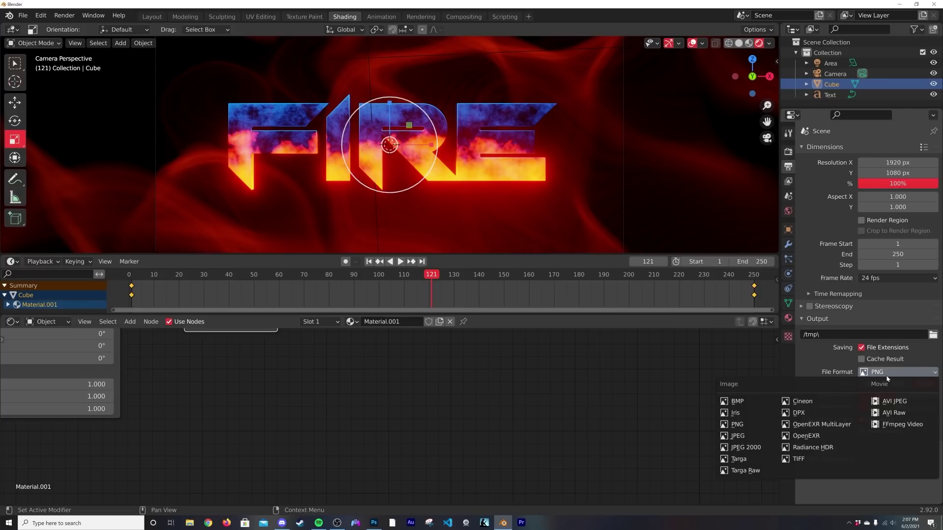
pyautogui.click(890, 425)
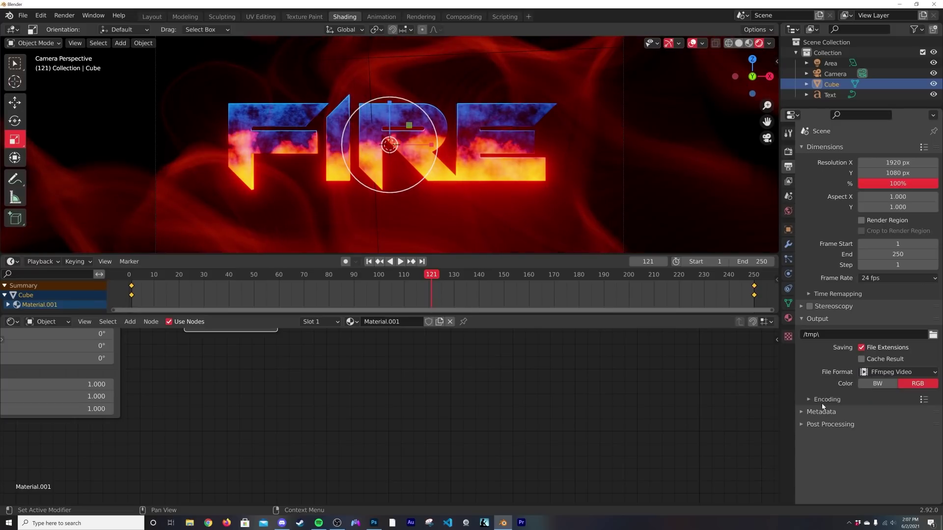
pyautogui.click(827, 399)
pyautogui.click(890, 416)
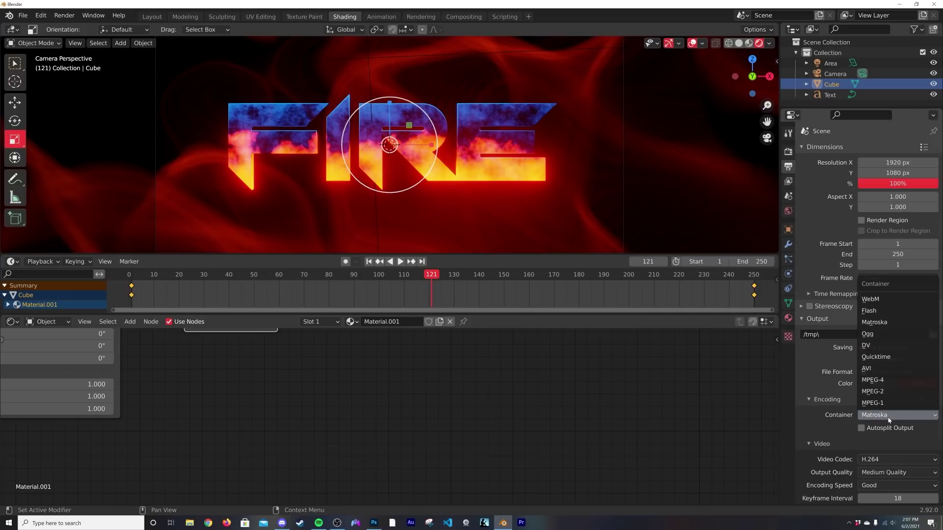
pyautogui.click(876, 380)
pyautogui.click(885, 473)
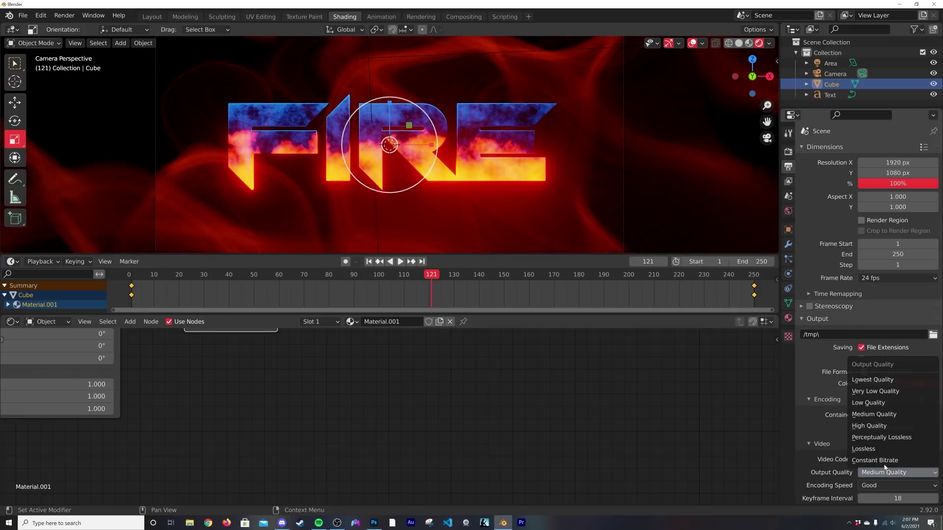
pyautogui.click(882, 437)
# - Start rendering the full animation
pyautogui.click(76, 18)
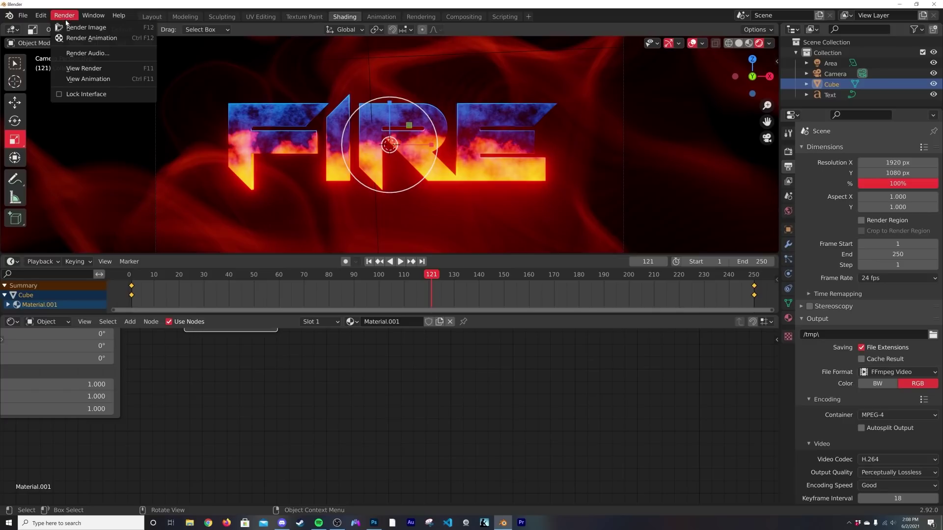
pyautogui.click(93, 38)
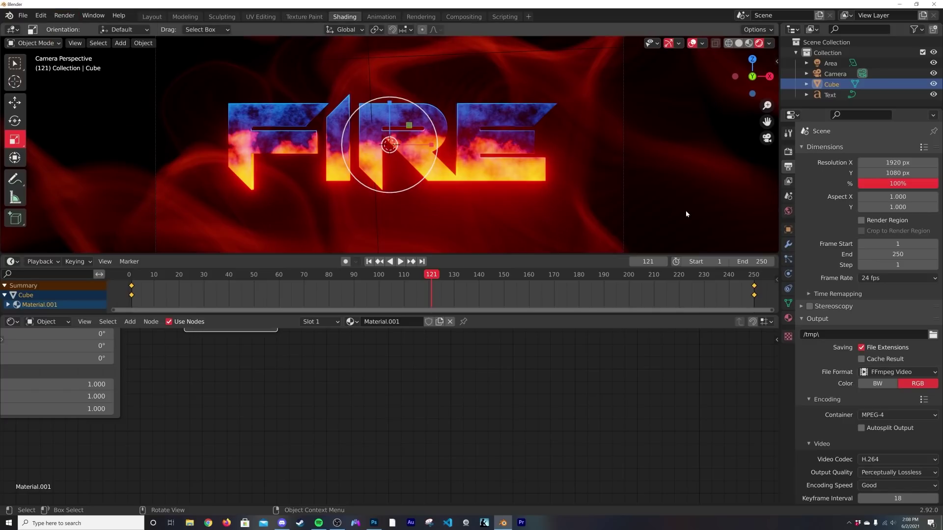